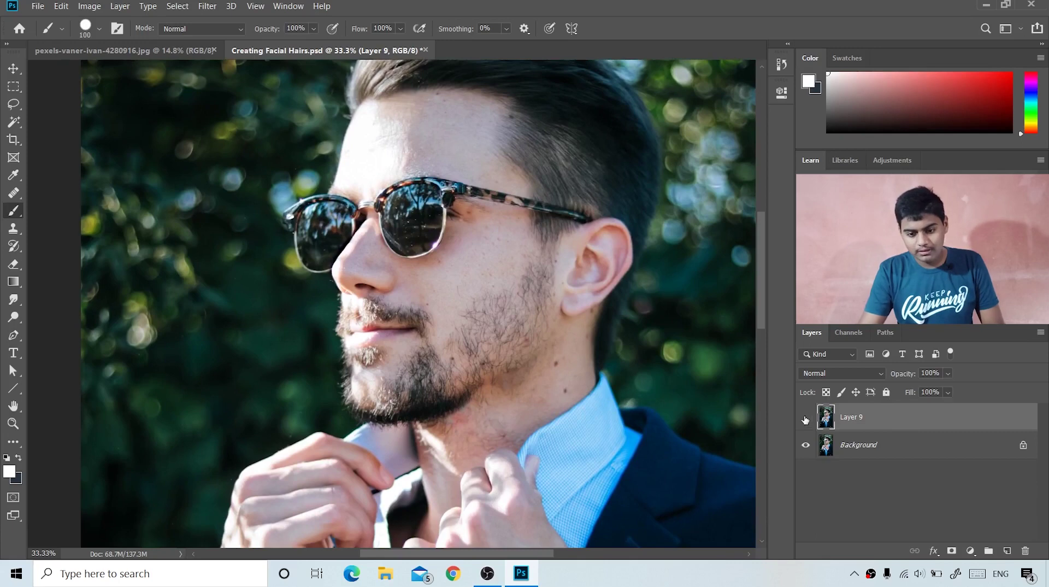
Toggle the visibility of Layer 9 to compare the original portrait with the version on that layer
left_click(805, 418)
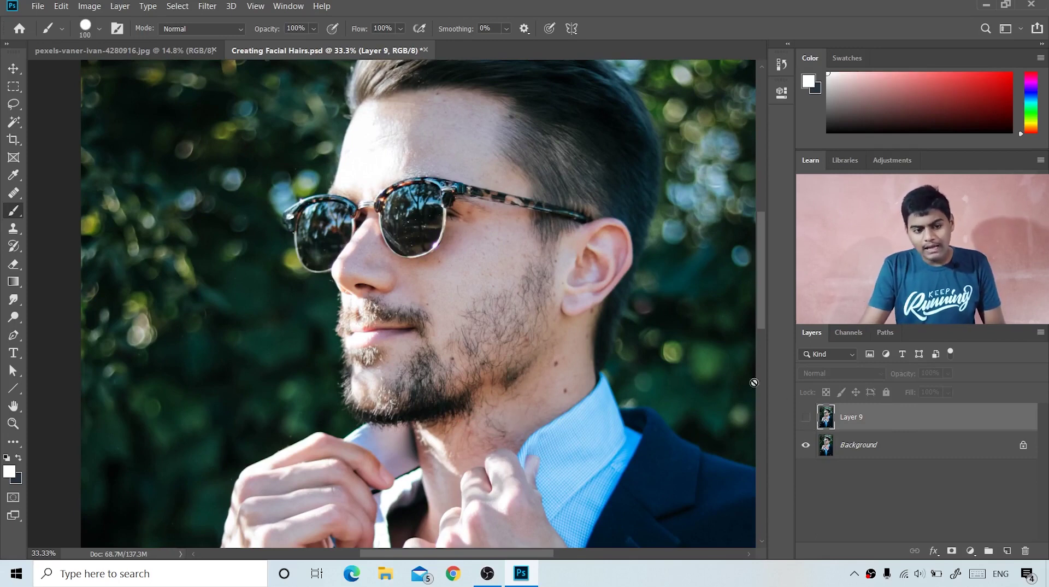
left_click(14, 194)
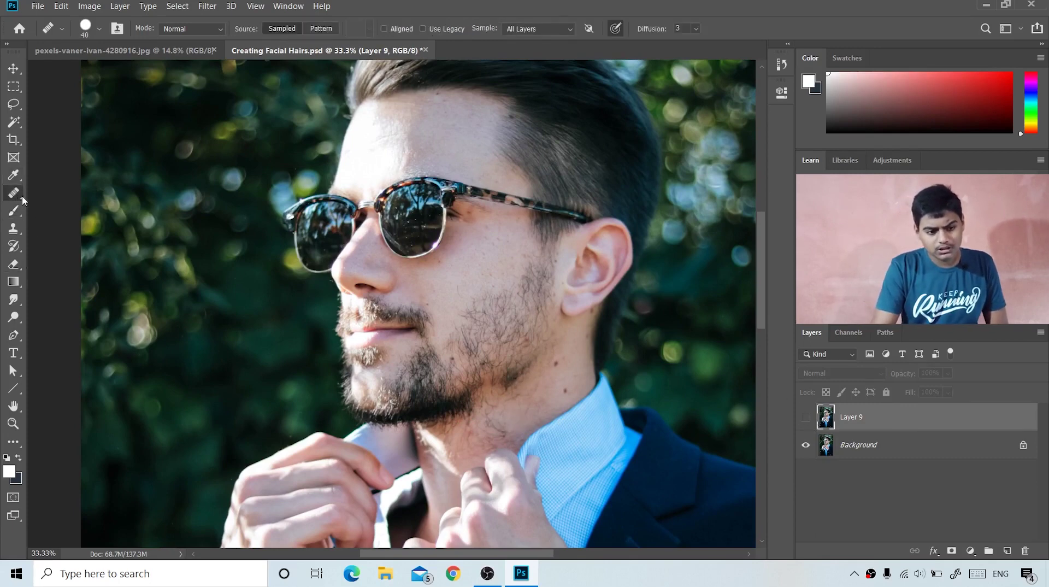
right_click(17, 193)
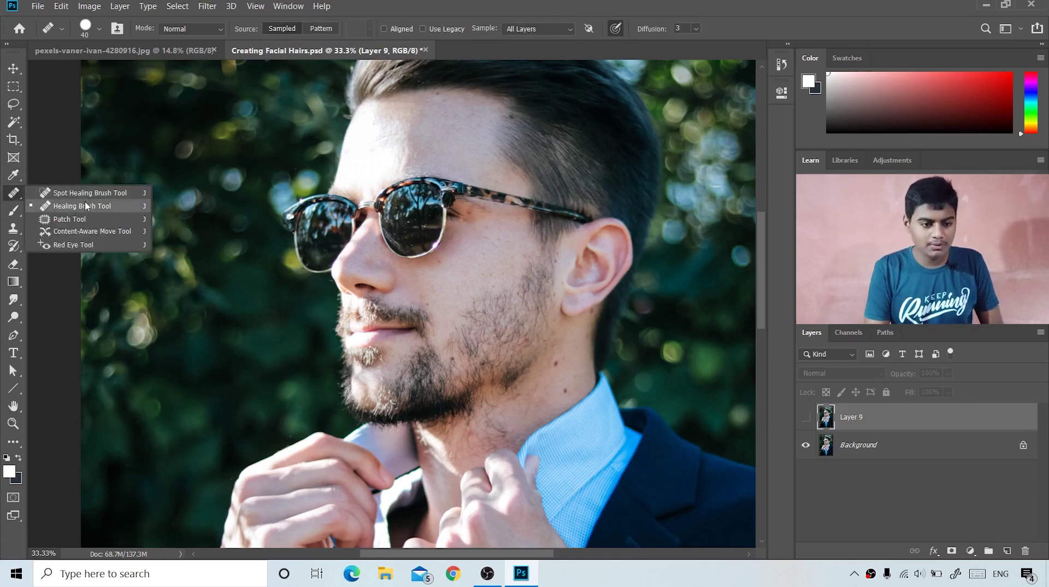
left_click(184, 137)
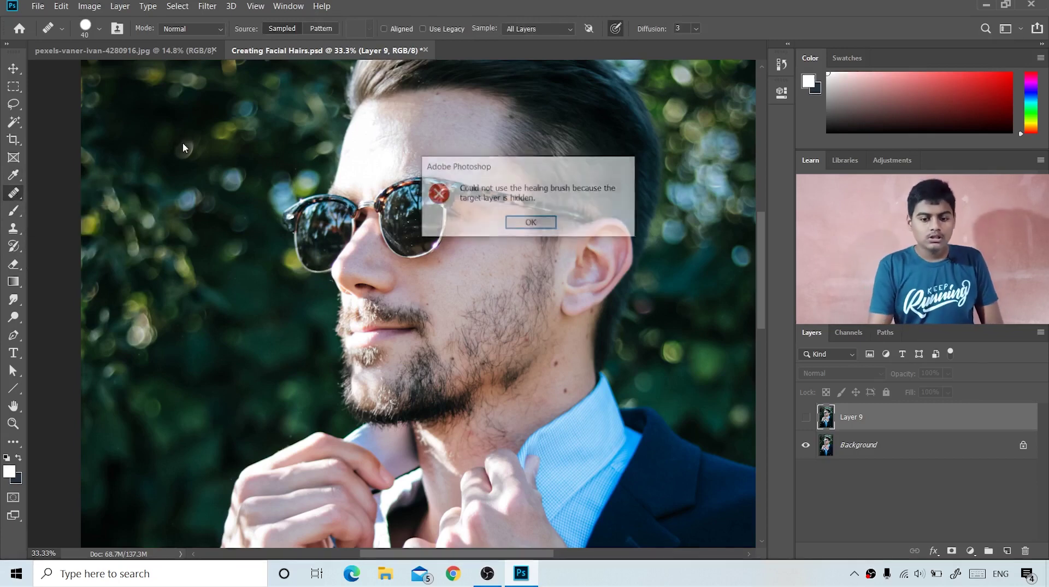
left_click(531, 224)
left_click(806, 417)
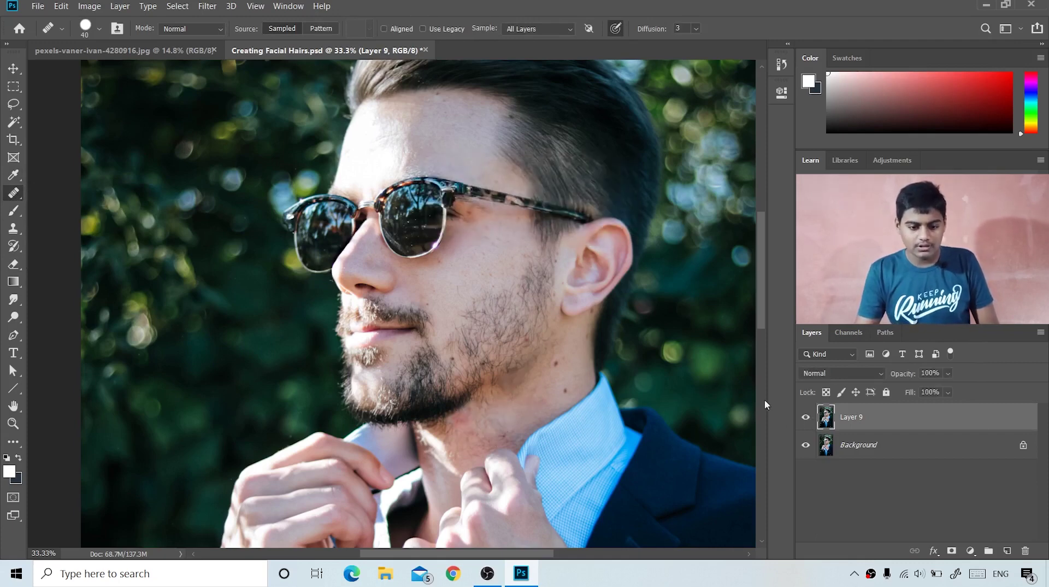
left_click(805, 418)
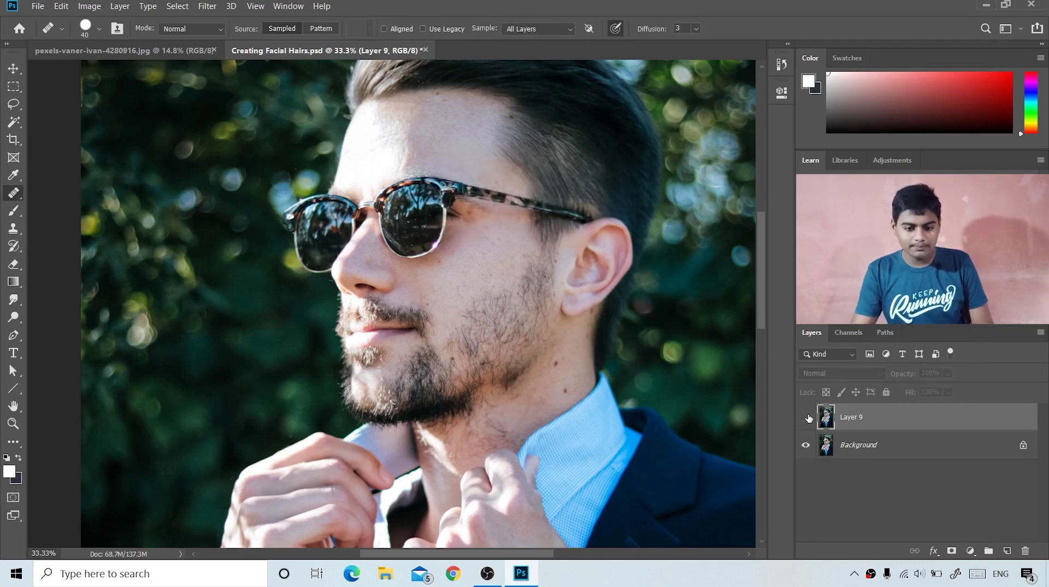
left_click(806, 418)
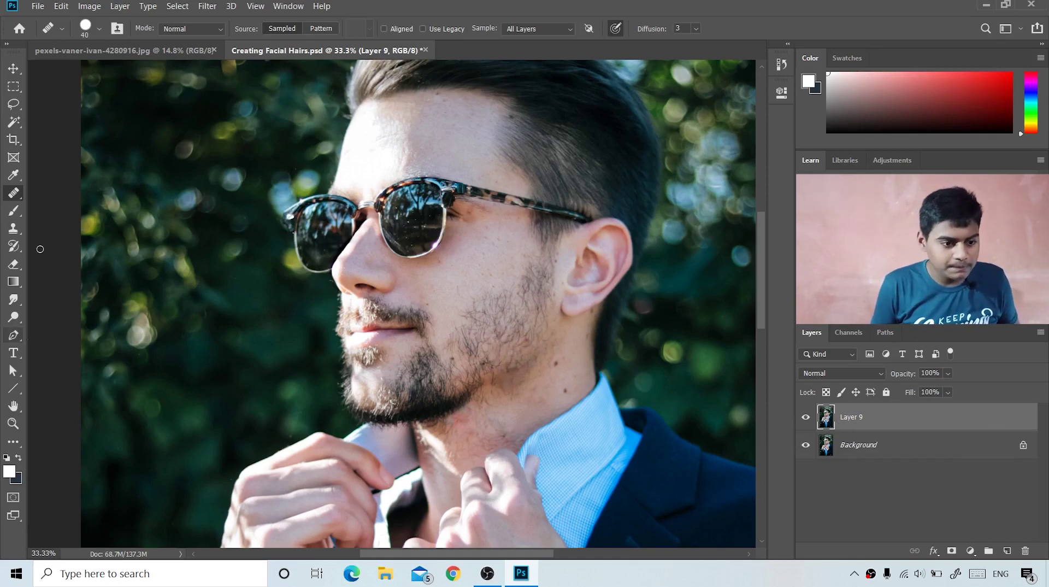
Add two empty layers above Layer 9 for Brush tool work and make the lower one active
left_click(12, 212)
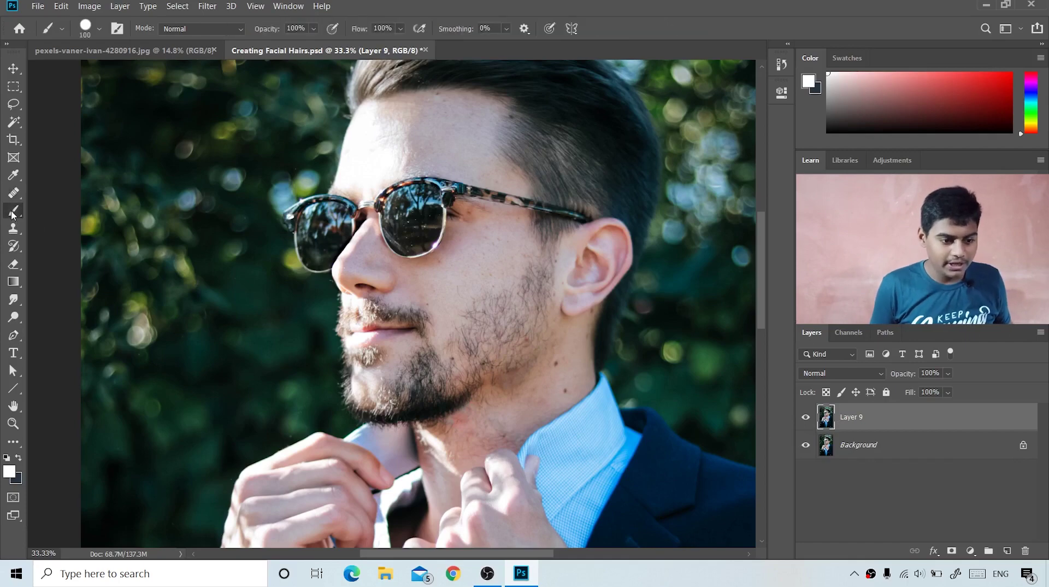
key("ctrl+plus")
key("ctrl+plus")
key("ctrl+plus")
key("ctrl+plus")
key("ctrl+plus")
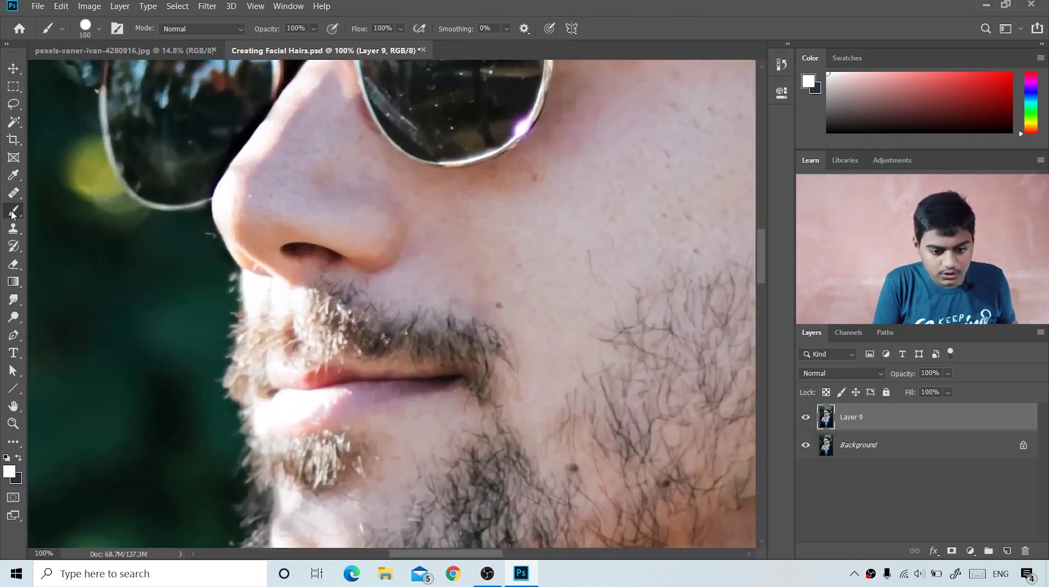
key("ctrl+minus")
key("ctrl+minus")
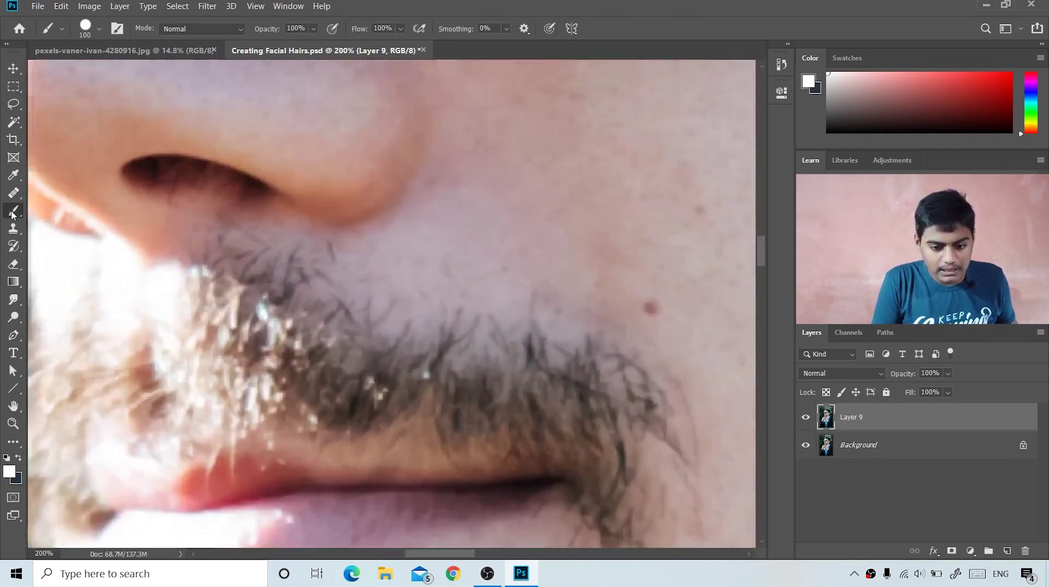
key("ctrl+plus")
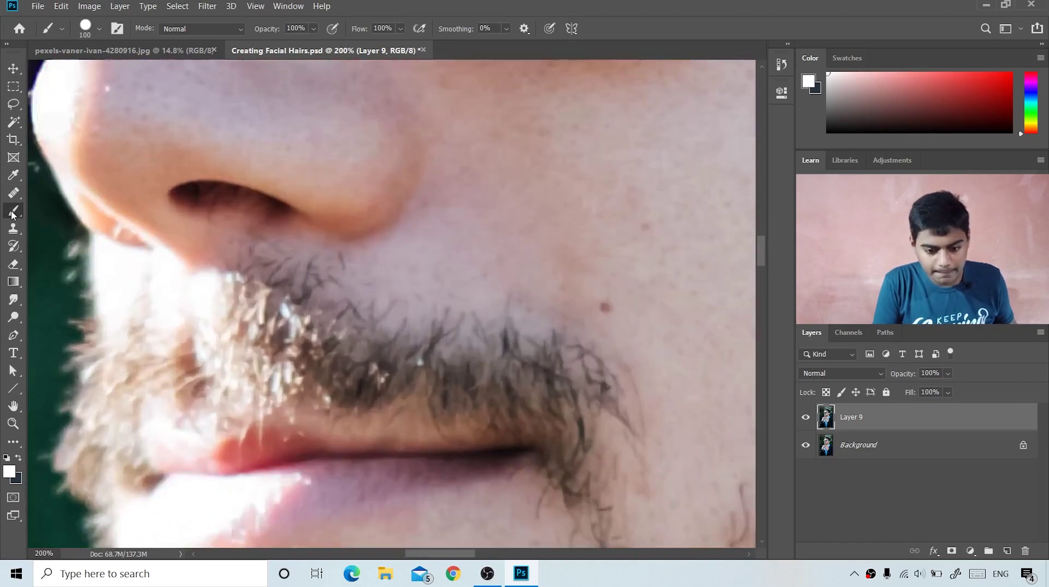
key("ctrl+minus")
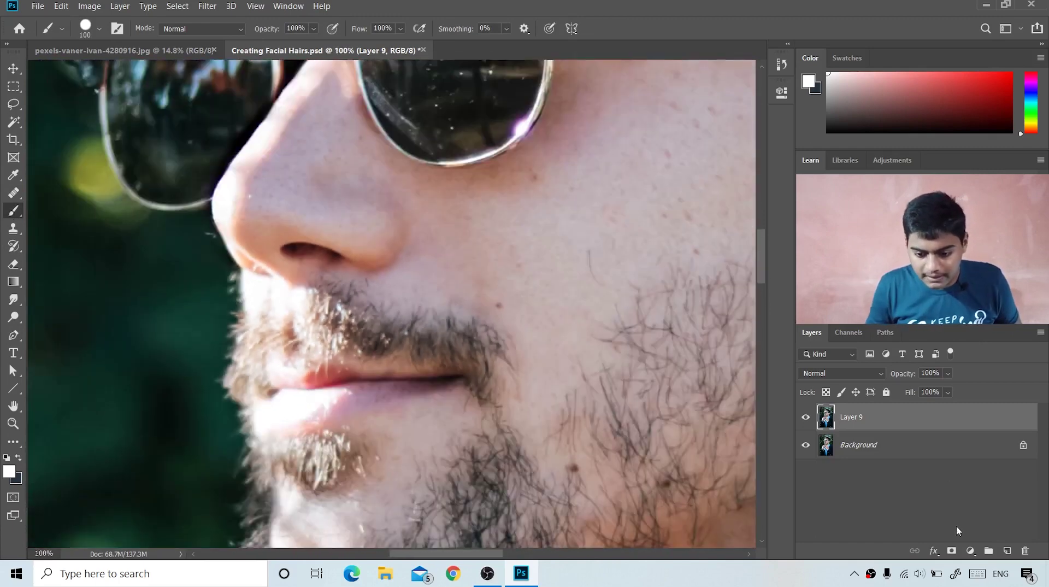
left_click(1007, 551)
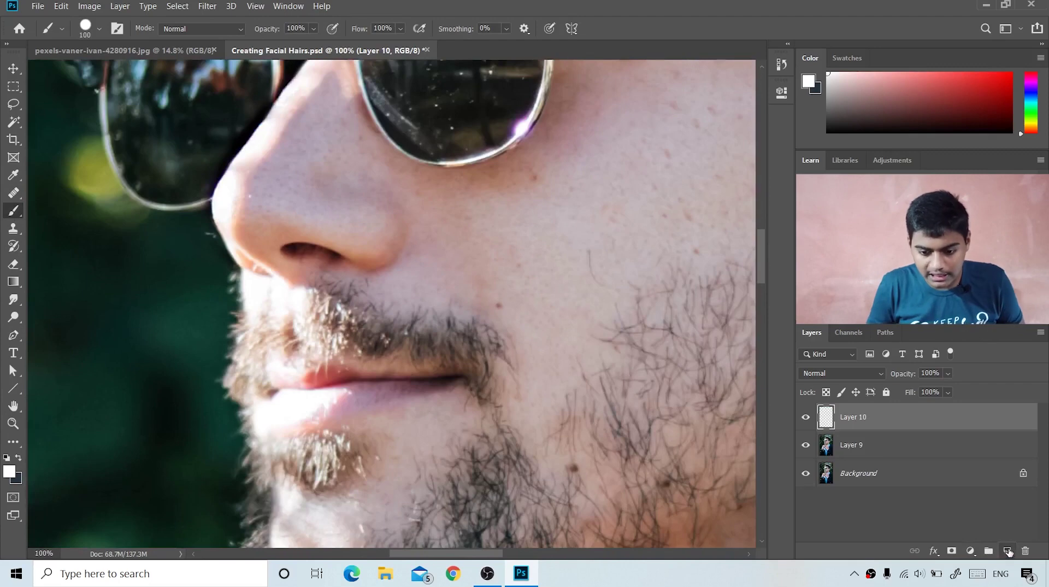
left_click(1008, 550)
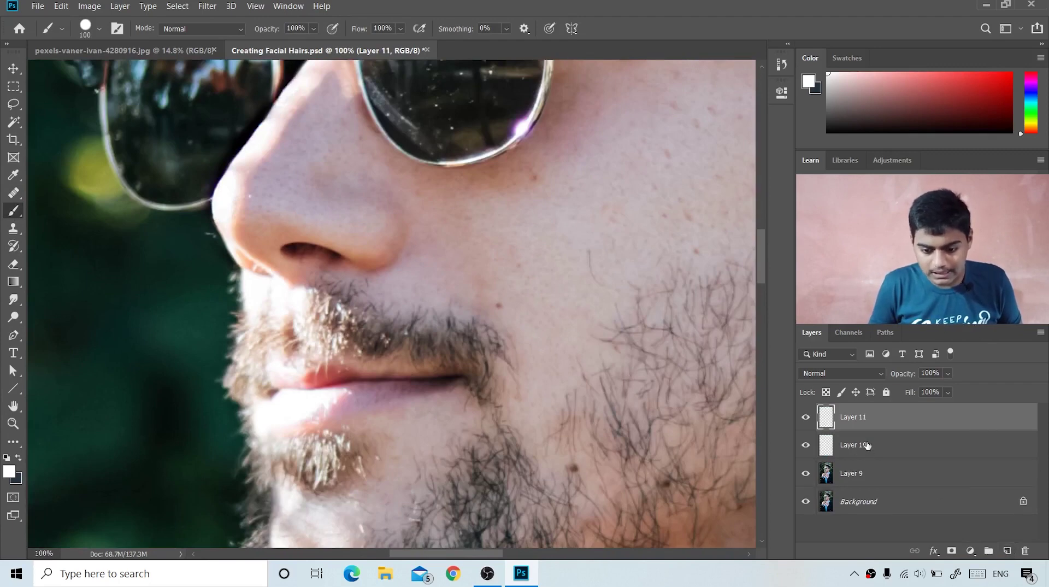
left_click(869, 447)
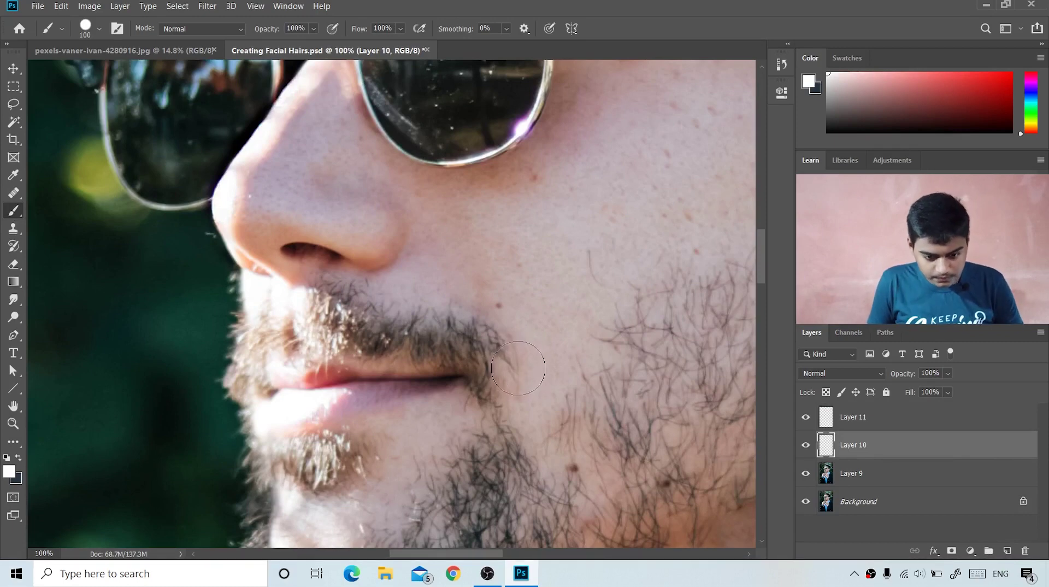
Reduce the brush size to 5 and enable pen pressure control for both opacity and size
key("bracketleft")
key("bracketleft")
key("bracketleft")
key("bracketleft")
key("bracketleft")
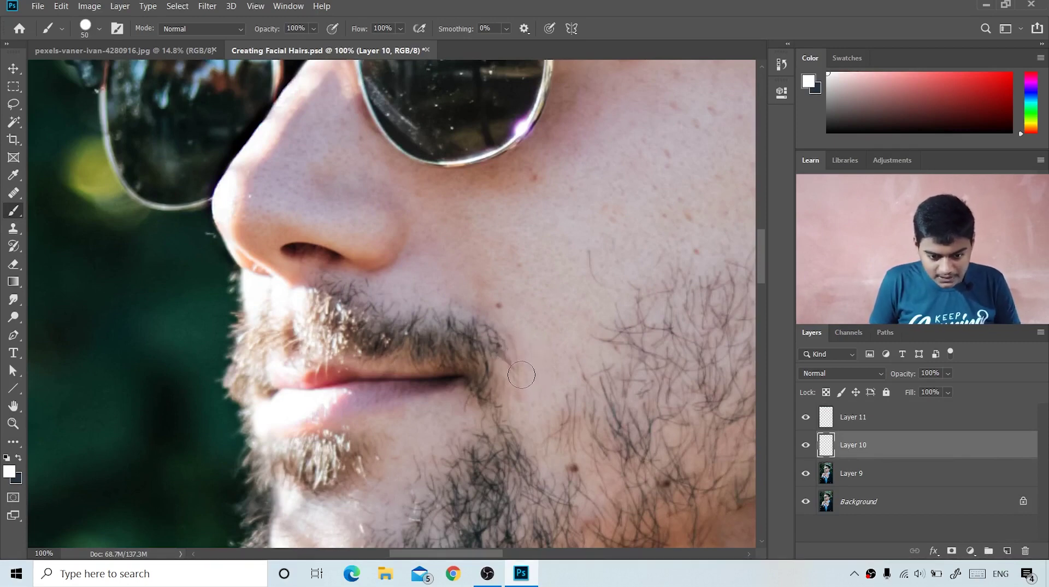
key("bracketleft")
key("bracketleft")
key("bracketleft")
key("bracketleft")
key("bracketleft")
key("bracketleft")
key("bracketleft")
key("bracketleft")
key("bracketleft")
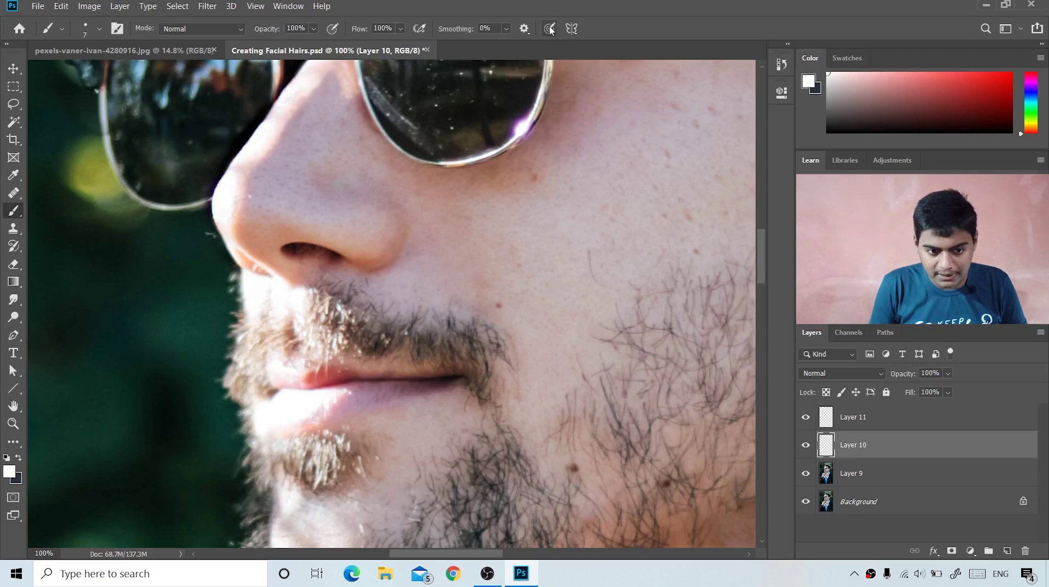
left_click(334, 30)
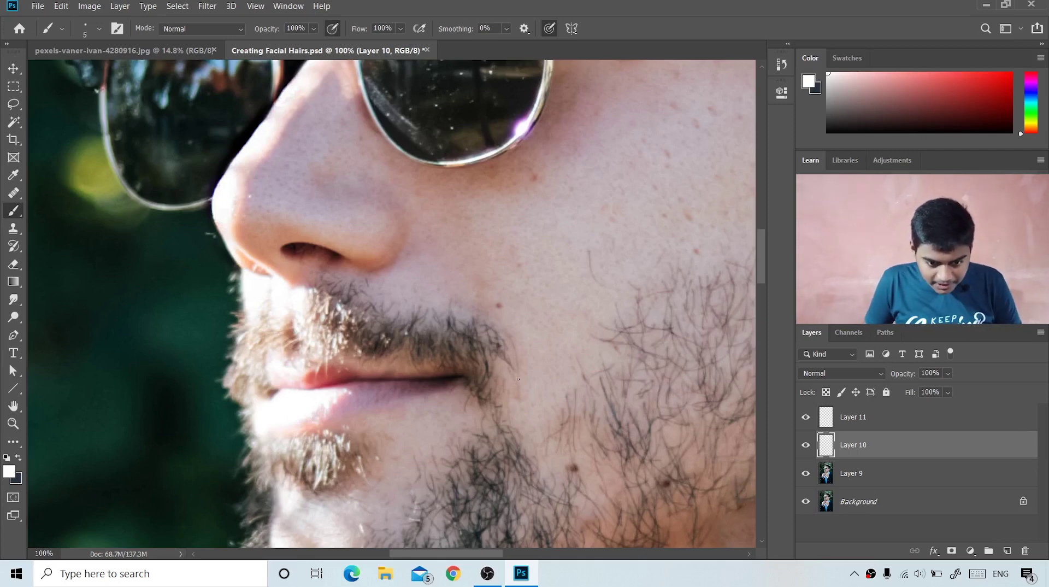
Try a white stroke beside the mouth corner, undo it, and swap the foreground colour to the dark one
left_click_drag(517, 381, 518, 405)
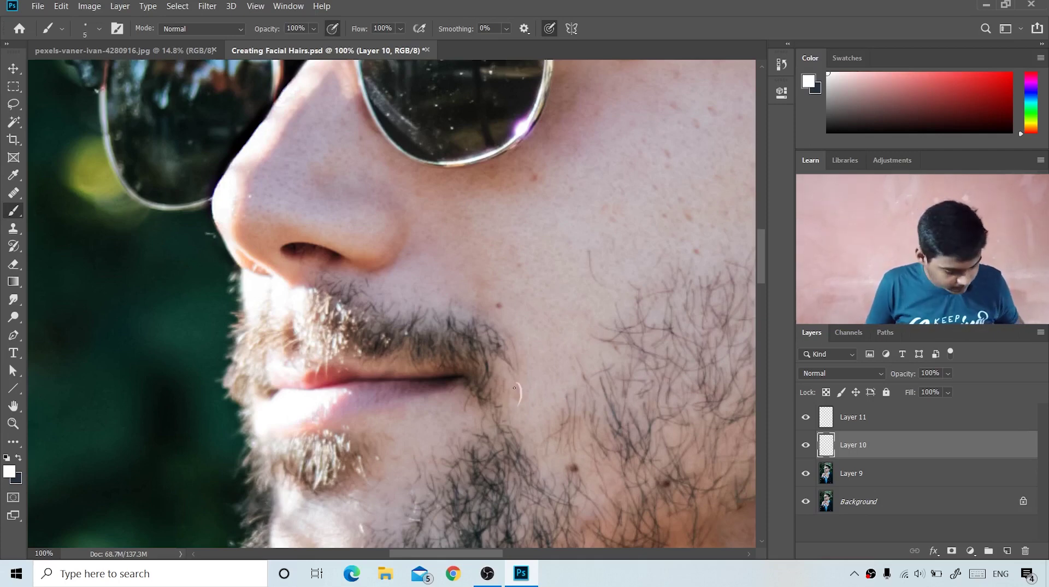
key("ctrl+z")
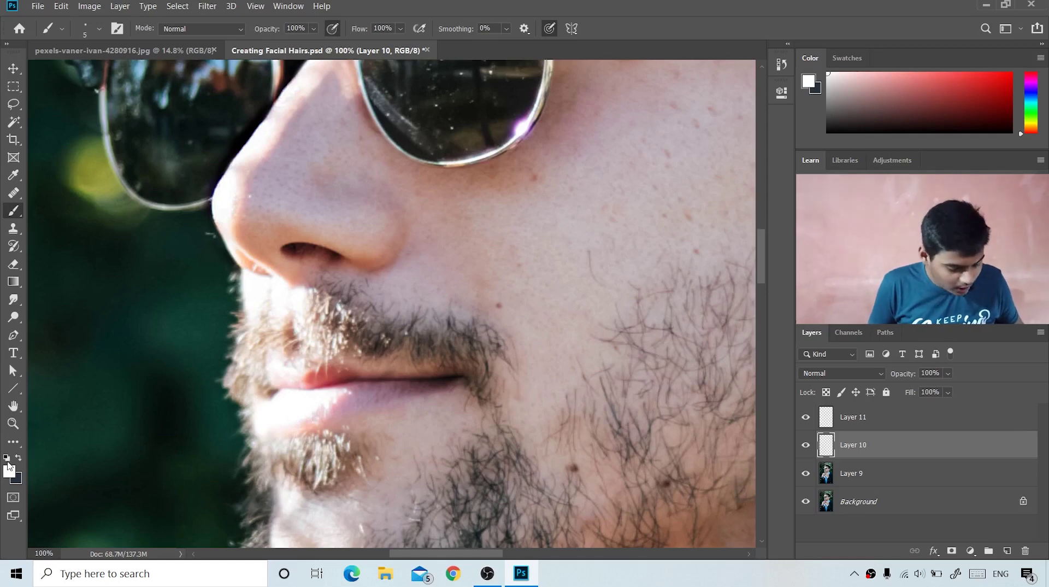
key("x")
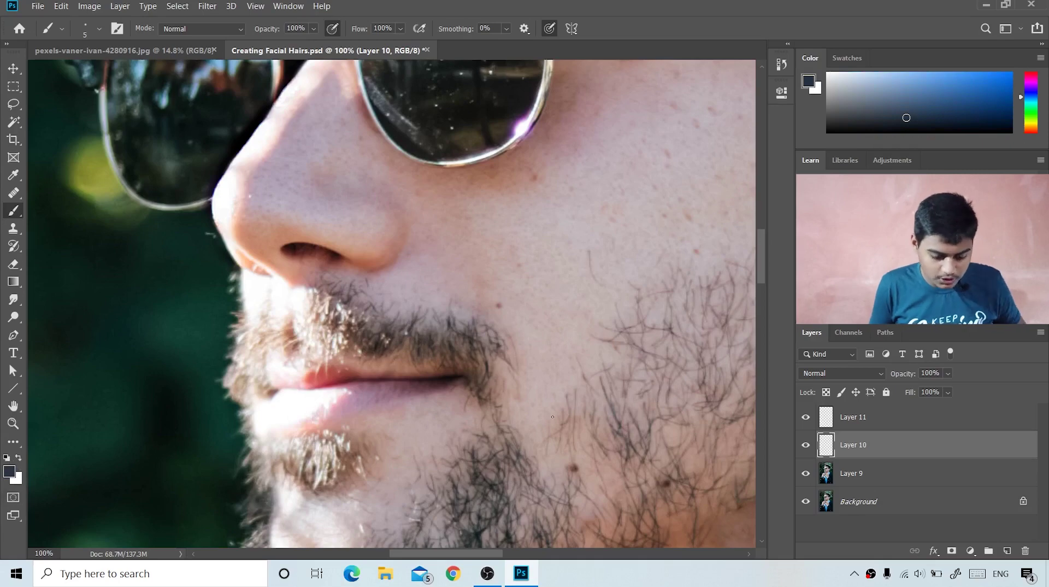
Make Layer 11 the active layer for painting on the bare cheek patch between mouth and beard
key("ctrl+plus")
key("ctrl+plus")
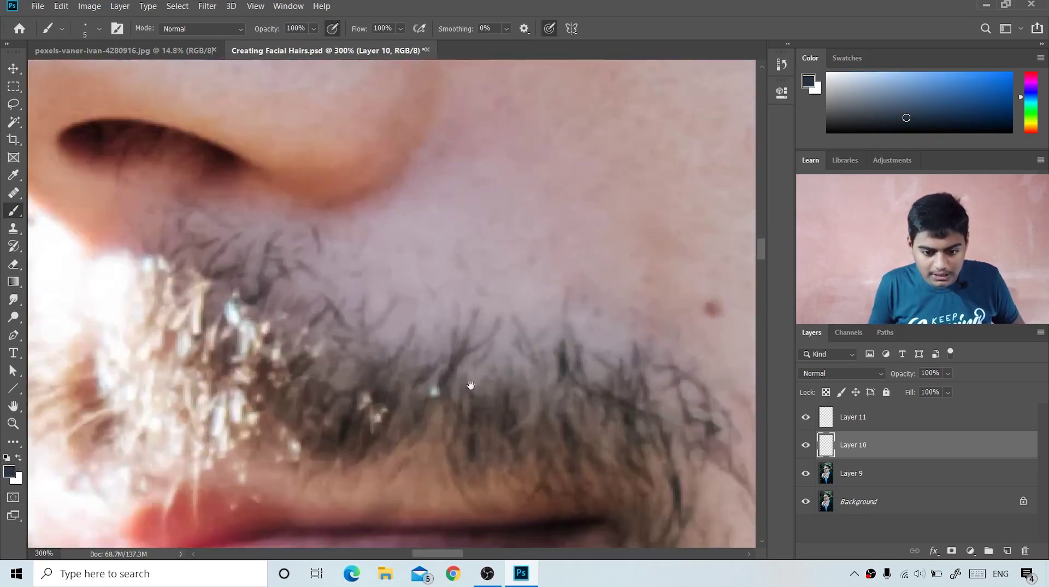
left_click_drag(466, 396, 273, 251)
left_click_drag(380, 382, 340, 146)
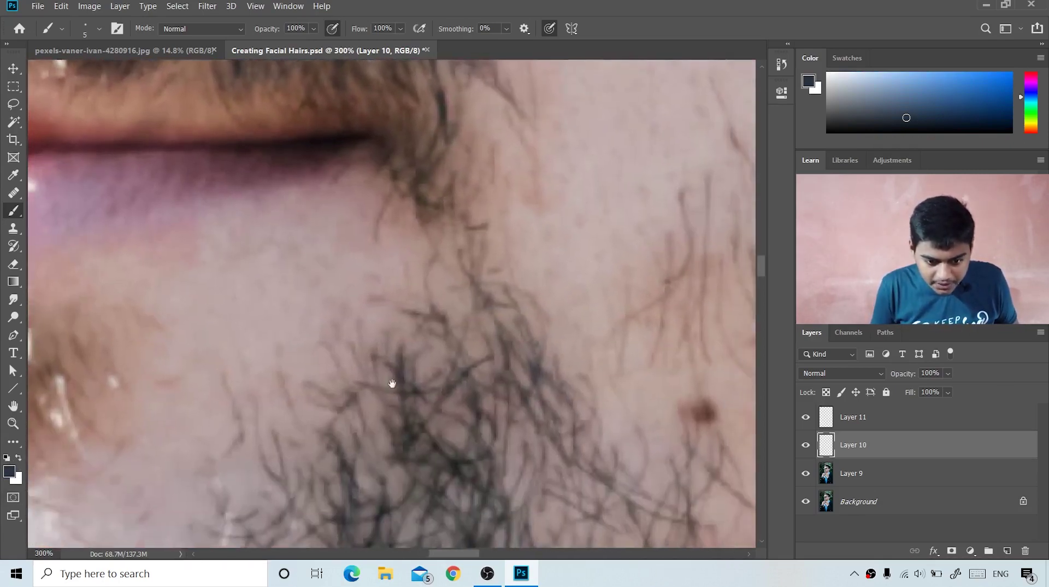
mouse_move(386, 410)
left_mouse_down()
mouse_move(89, 303)
mouse_move(175, 498)
left_mouse_up()
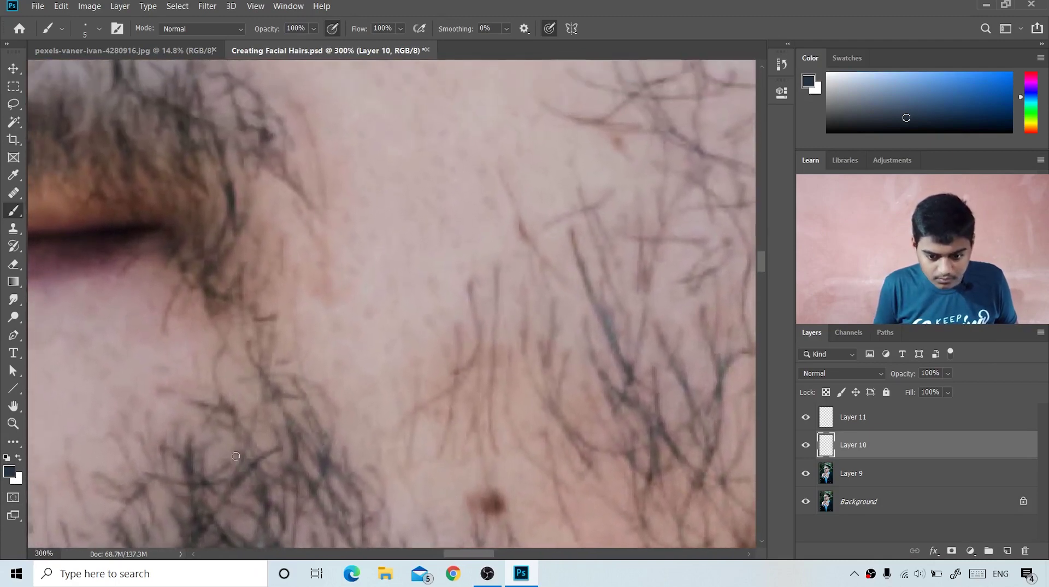
left_click(873, 421)
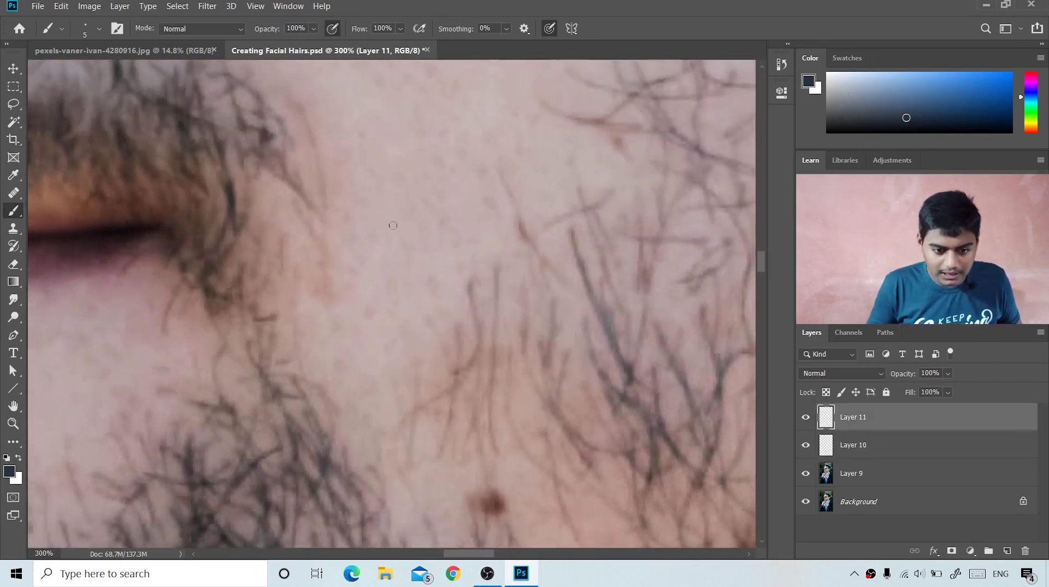
Try out dark hair strokes on the bare cheek at brush sizes 5 and 3, and undo them all
left_click_drag(453, 188, 446, 219)
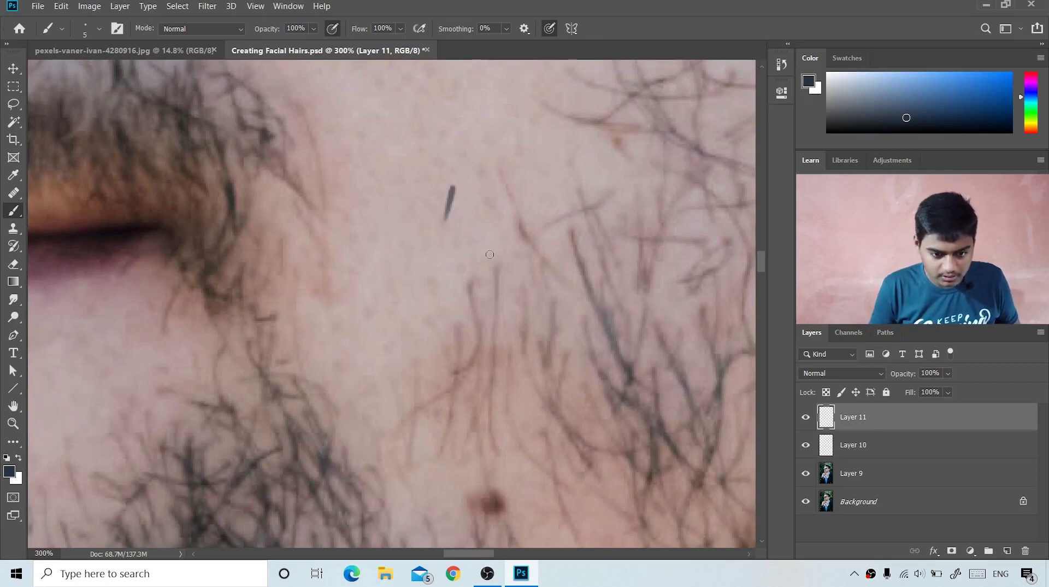
key("ctrl+z")
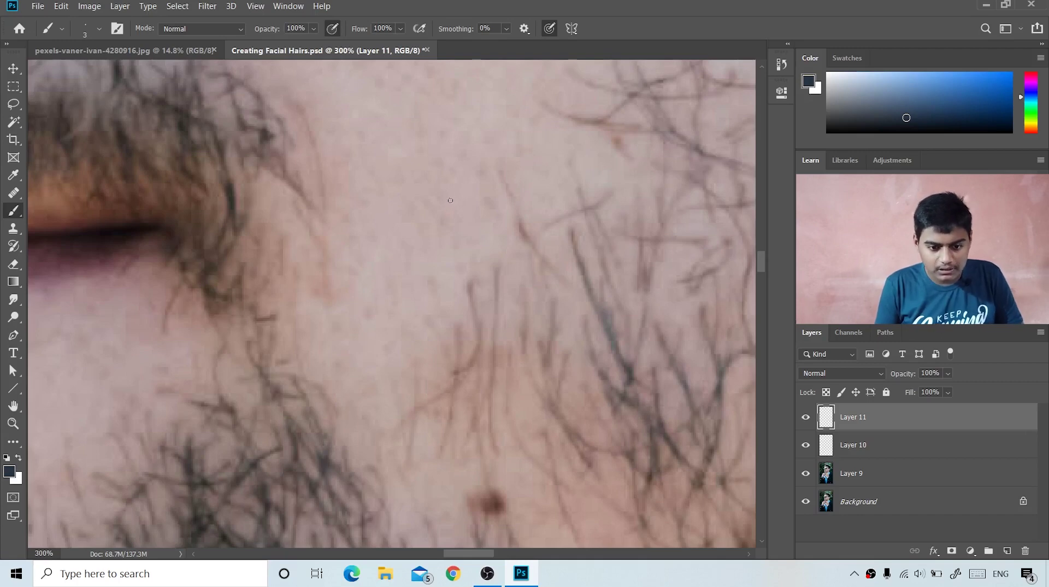
left_click_drag(451, 198, 432, 252)
left_click_drag(490, 181, 471, 260)
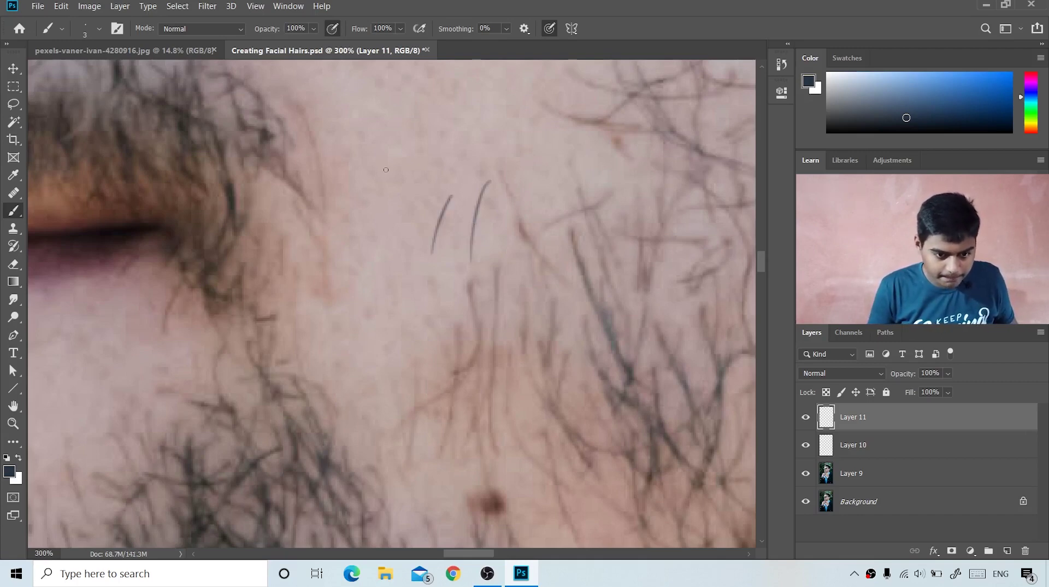
left_click_drag(384, 164, 376, 256)
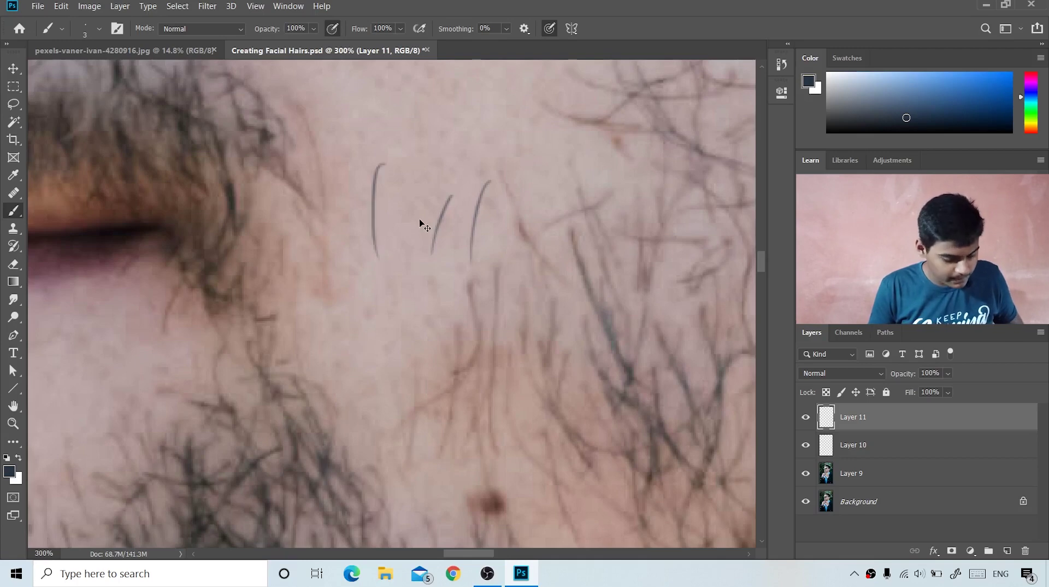
key("ctrl+z")
key("ctrl+z")
key("ctrl+z")
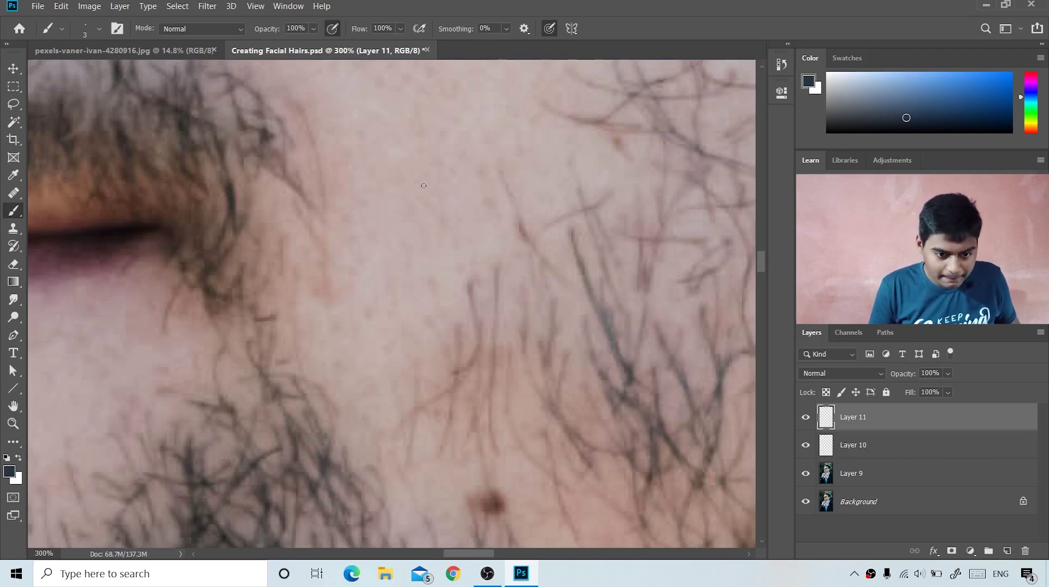
Paint one thin curved hair stroke on the bare cheek in Layer 11, undoing each rejected attempt
left_click_drag(421, 186, 411, 229)
key("ctrl+z")
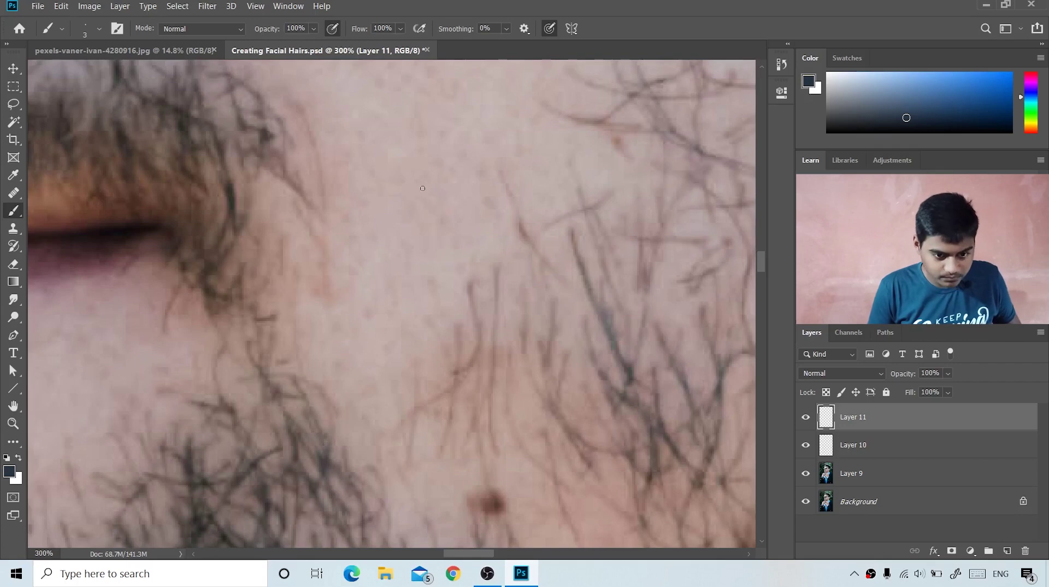
left_click_drag(424, 181, 408, 257)
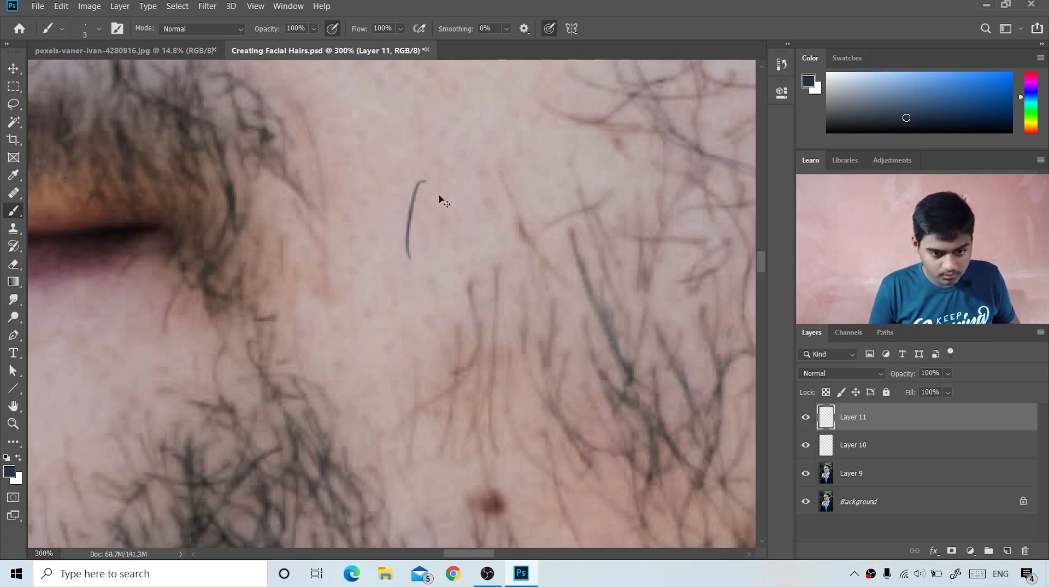
key("ctrl+z")
left_click_drag(426, 195, 436, 293)
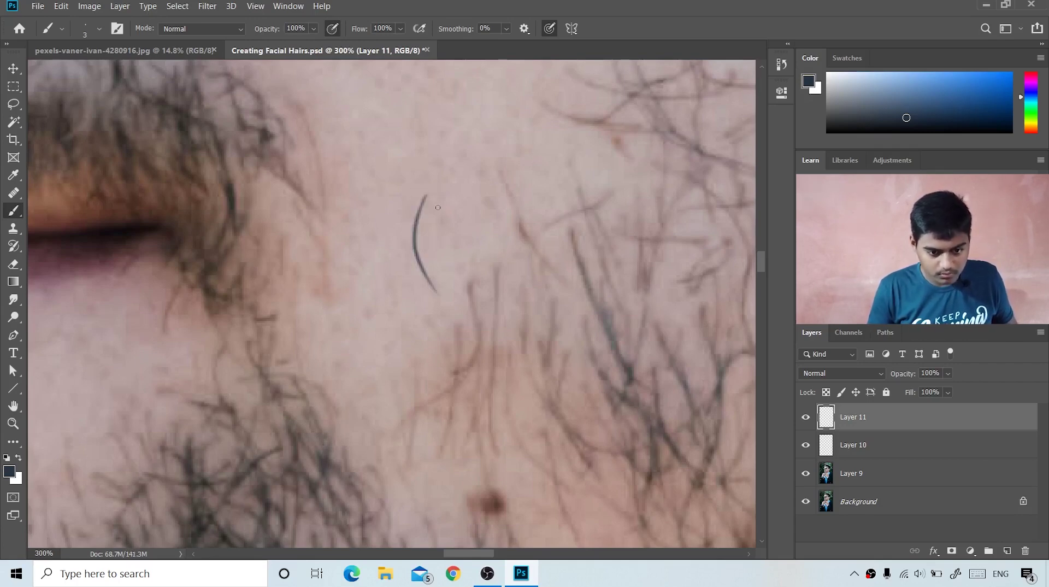
key("ctrl+z")
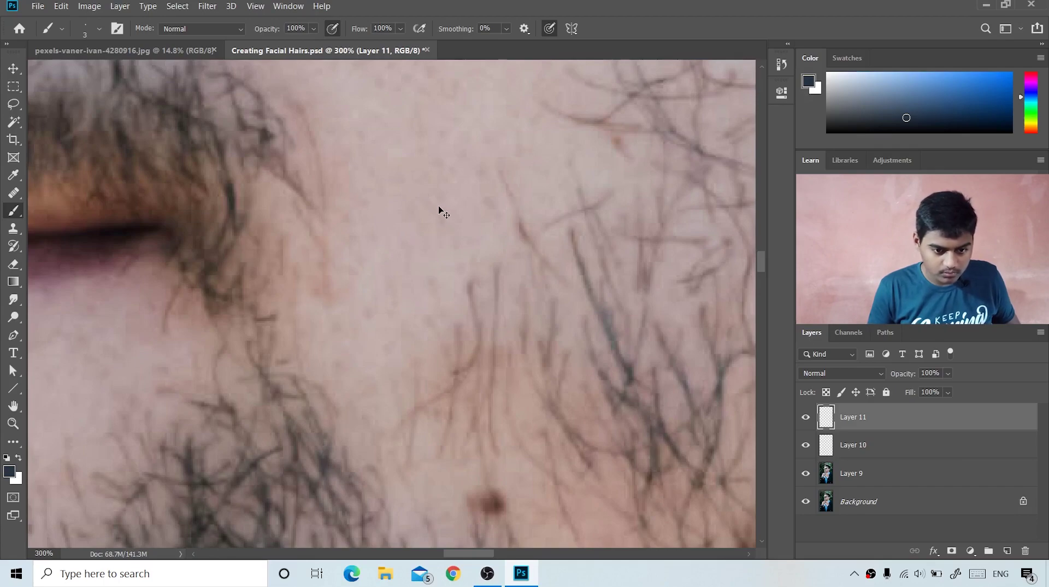
left_click_drag(435, 189, 435, 283)
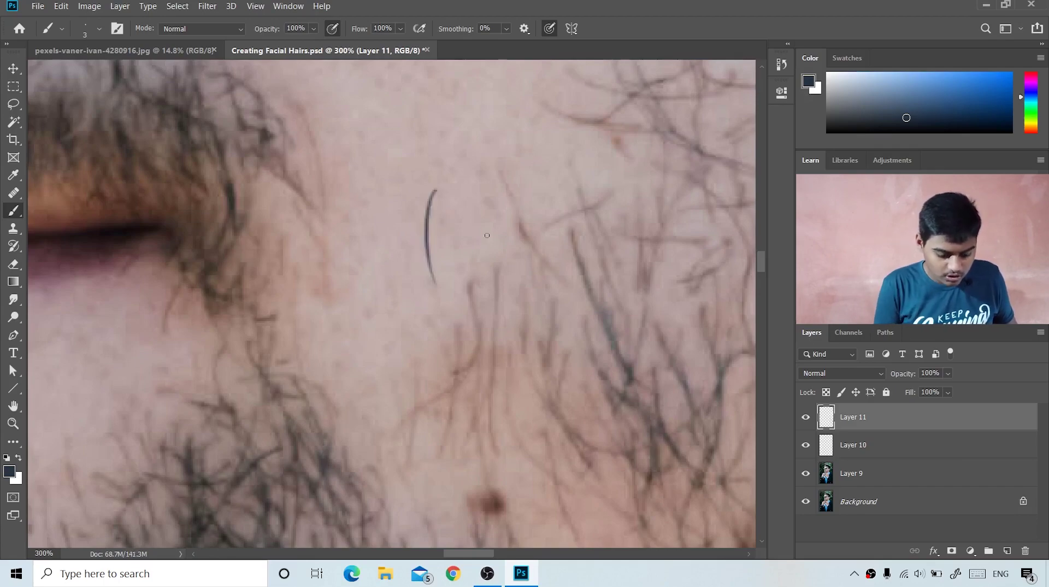
Examine the painted hair stroke against the surrounding beard at several magnifications
key("ctrl+minus")
key("ctrl+minus")
key("ctrl+minus")
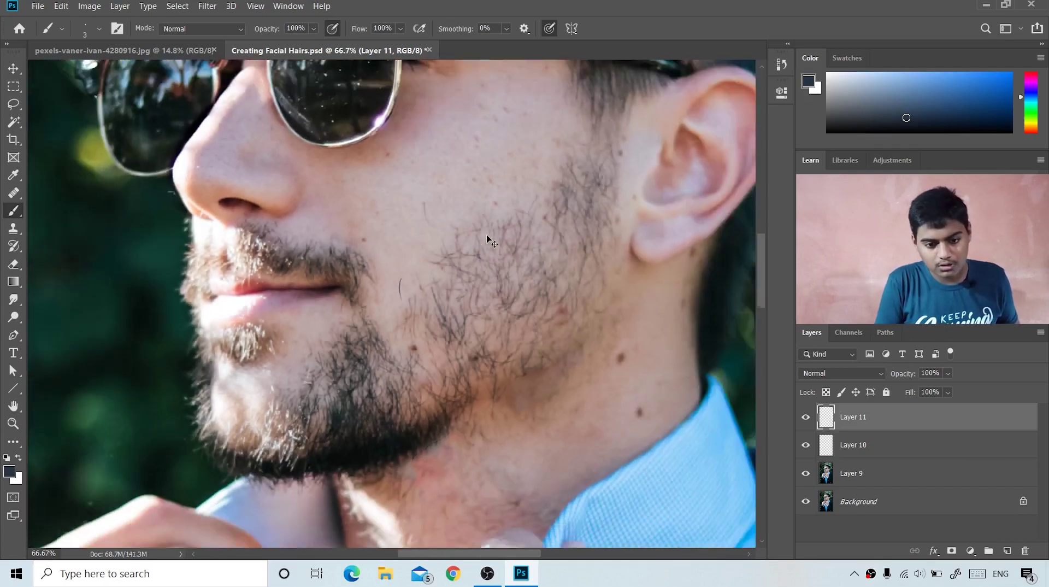
key("ctrl+minus")
key("ctrl+plus")
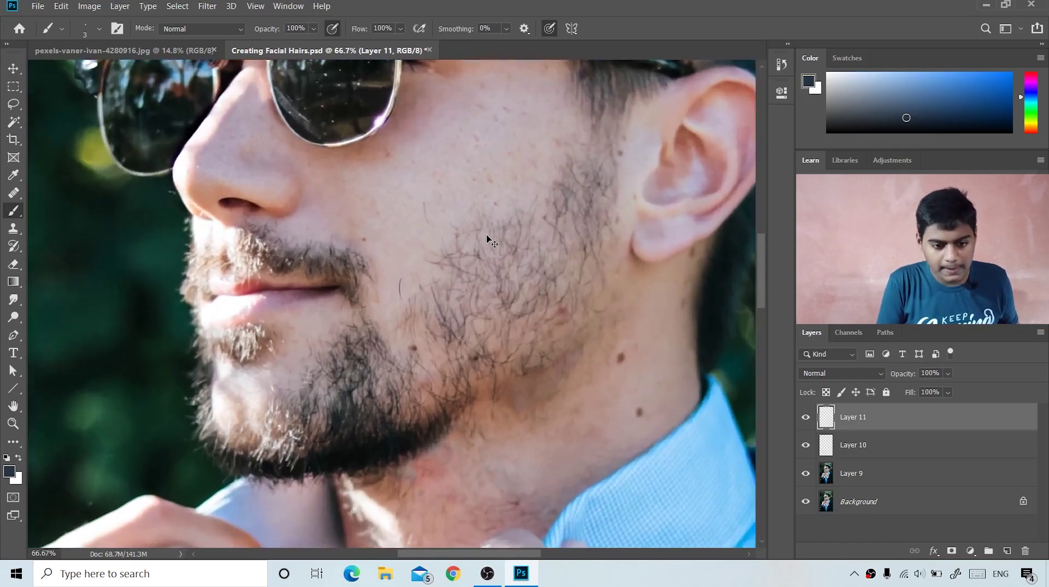
key("ctrl+plus")
key("ctrl+plus")
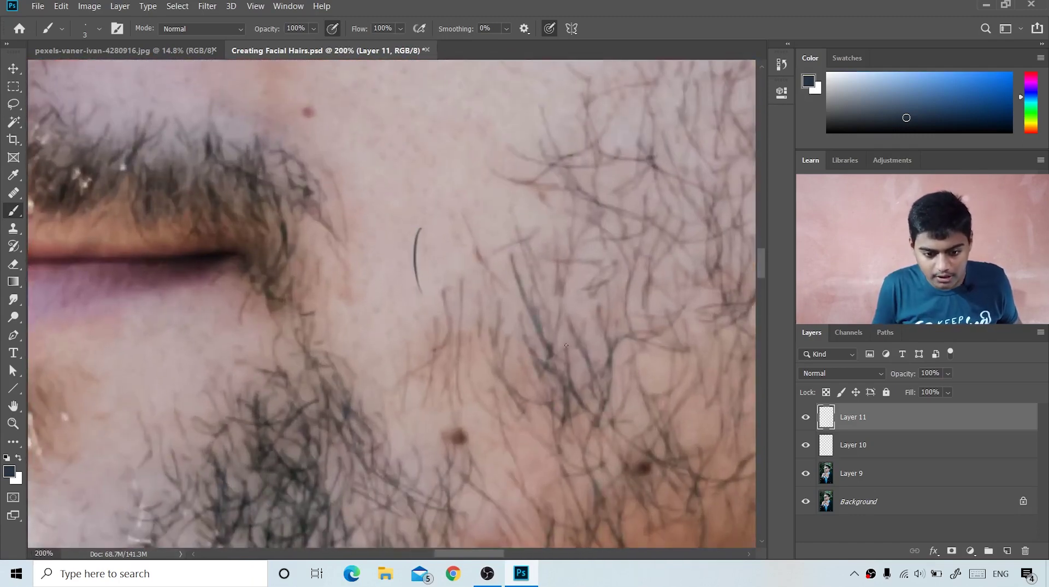
left_click_drag(591, 351, 518, 277)
key("ctrl+minus")
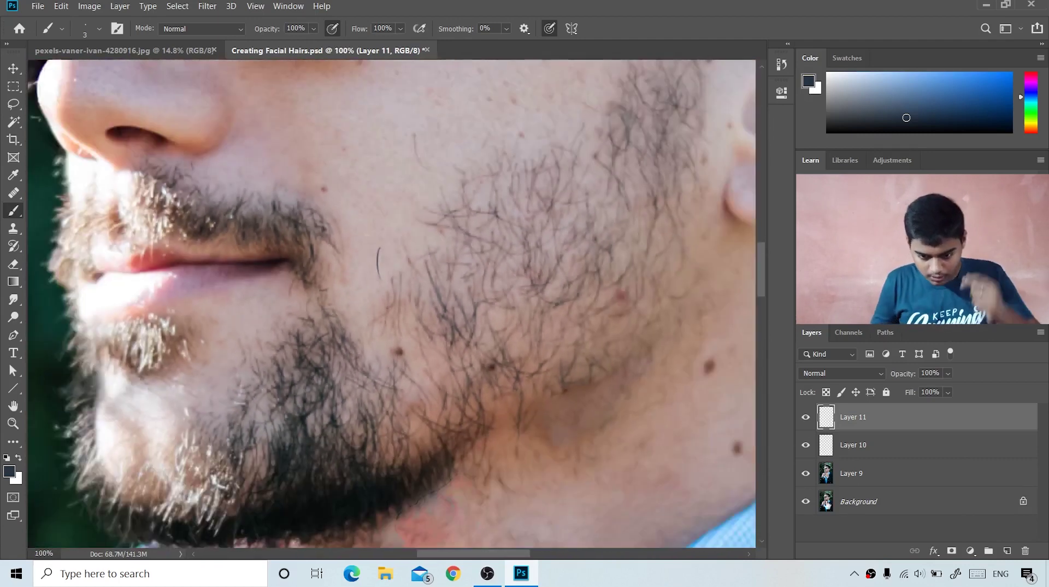
Make a small rectangular marquee selection around the painted hair stroke and nudge it so the hair sits centred
left_click(862, 444)
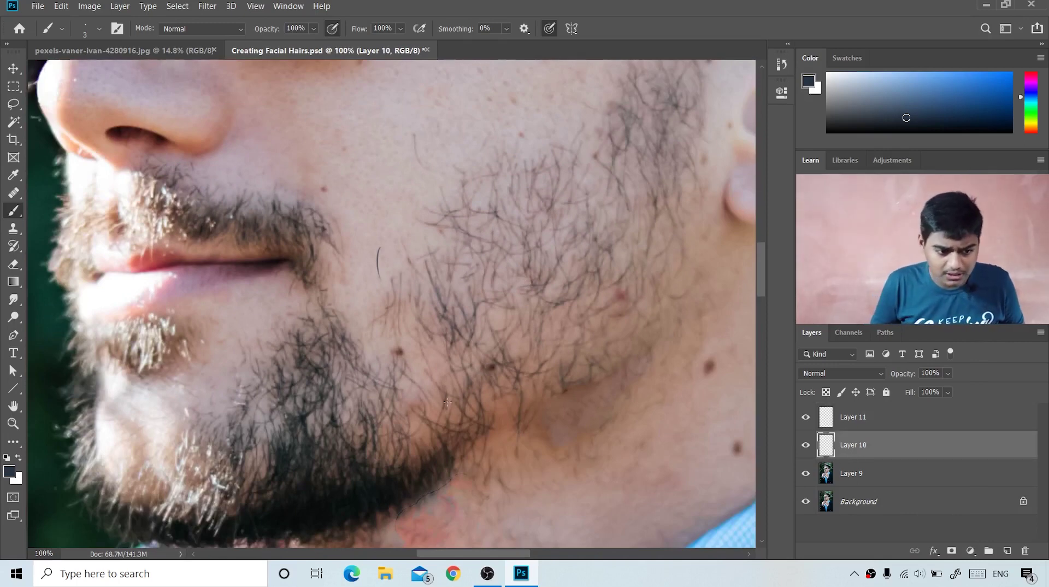
left_click(17, 88)
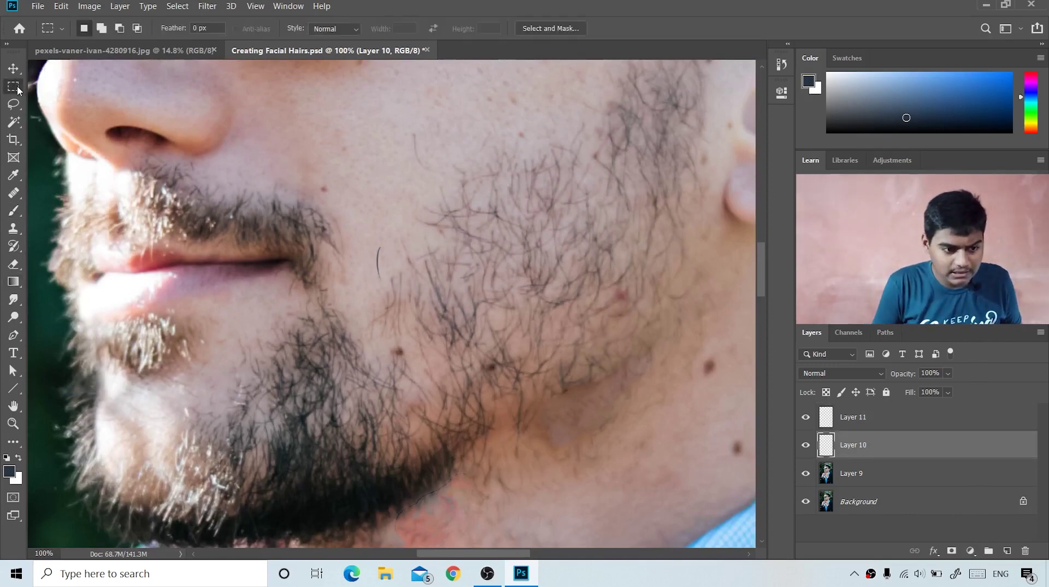
left_click(92, 86)
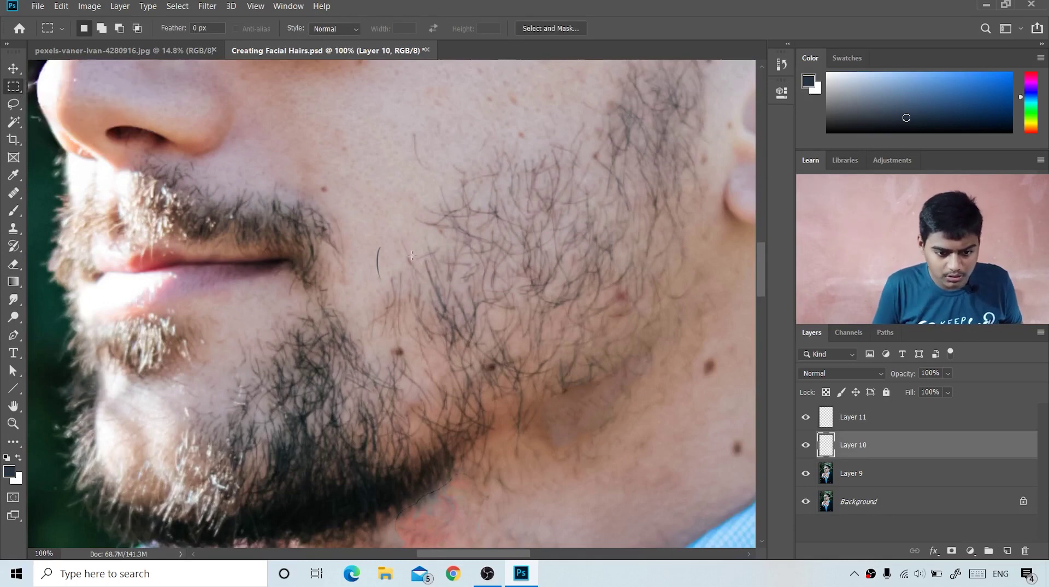
left_click_drag(359, 236, 416, 298)
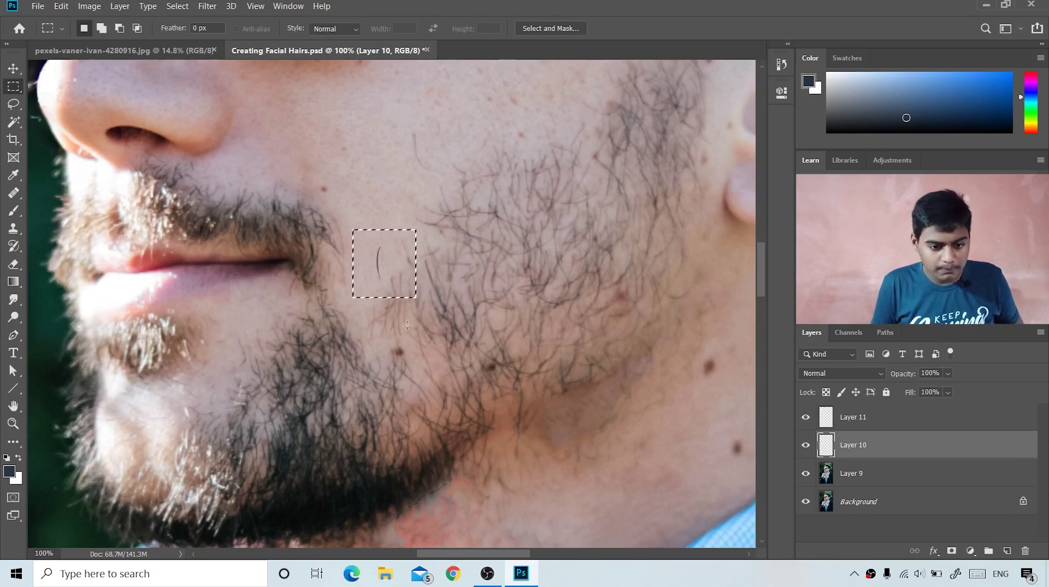
left_click(867, 427)
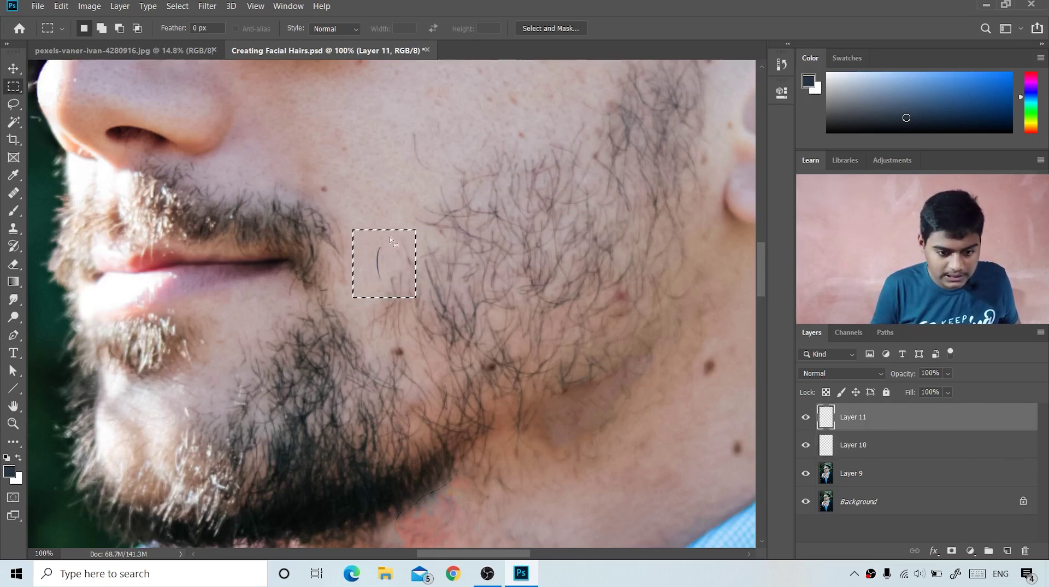
left_click_drag(399, 259, 399, 258)
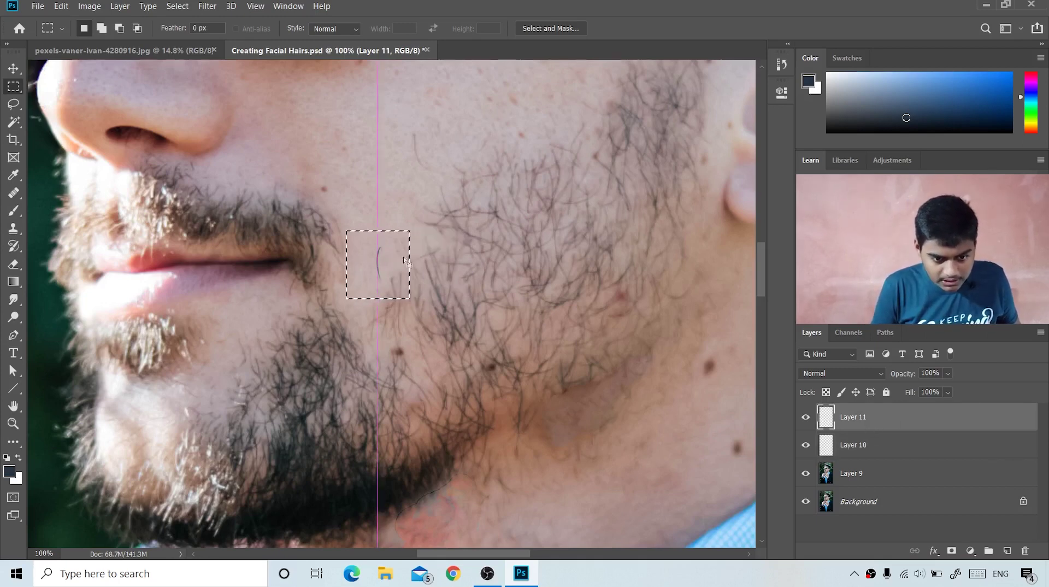
Fill the selection on Layer 10 with white, behind the hair stroke
left_click(895, 447)
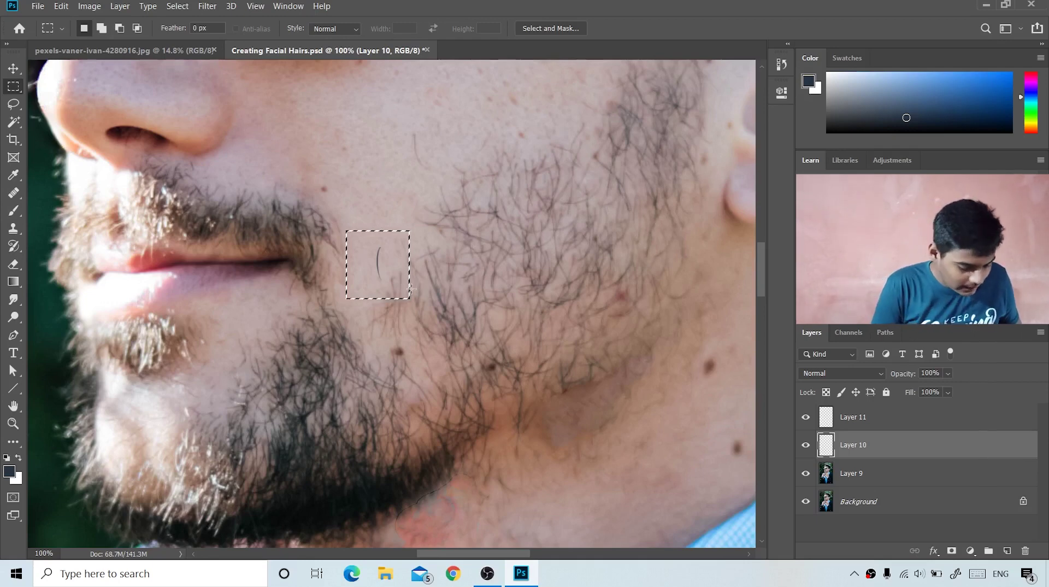
key("x")
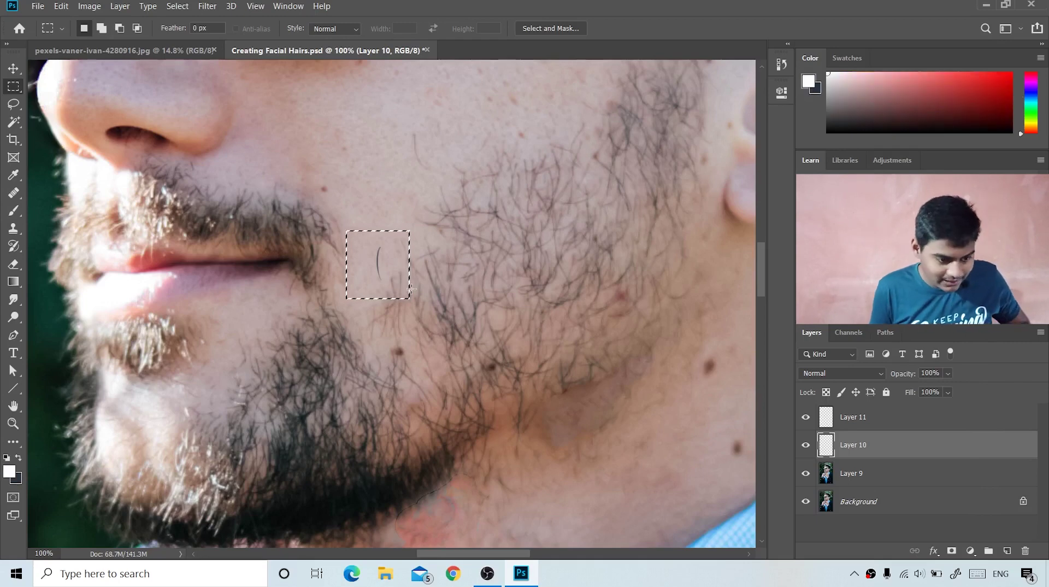
key("alt+BackSpace")
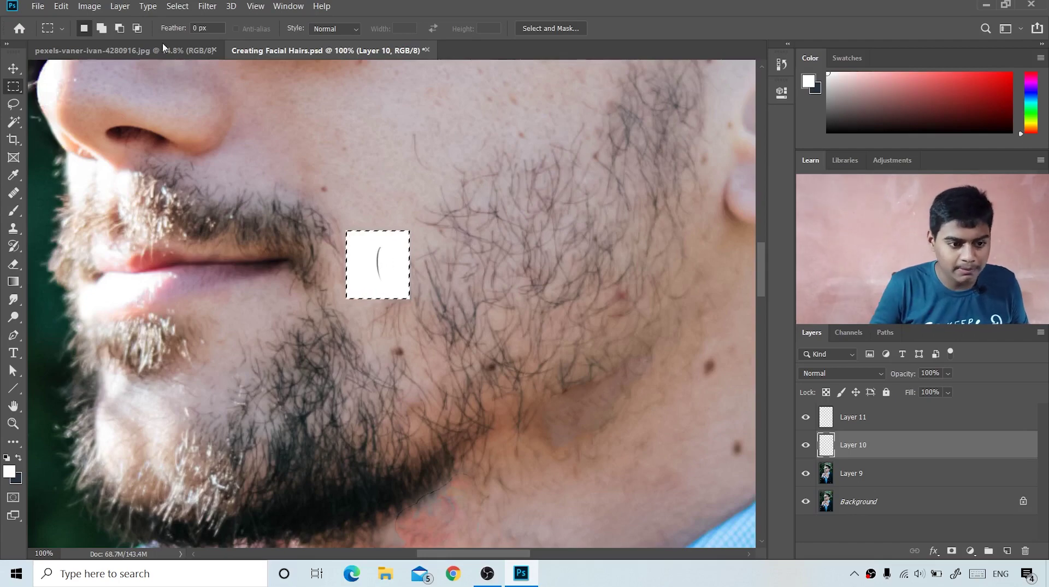
Define the selected hair on white as a brush preset named "man"
left_click(62, 6)
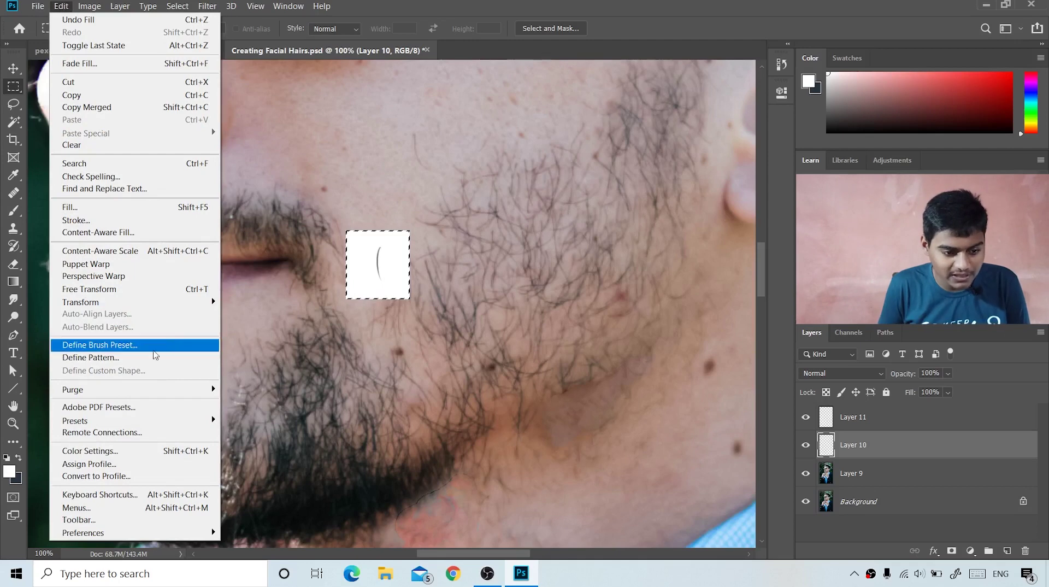
left_click(170, 348)
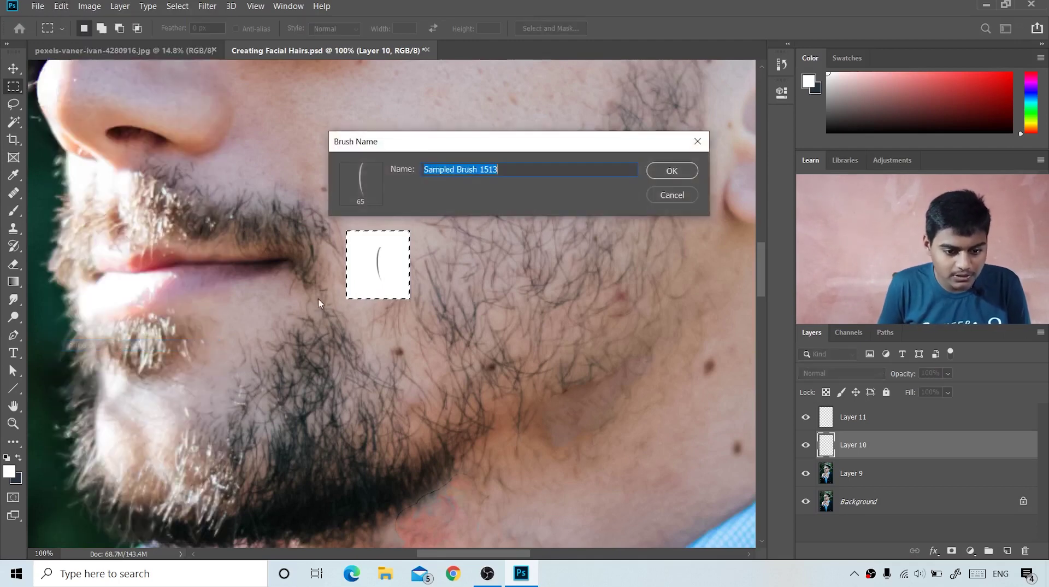
left_click(508, 172)
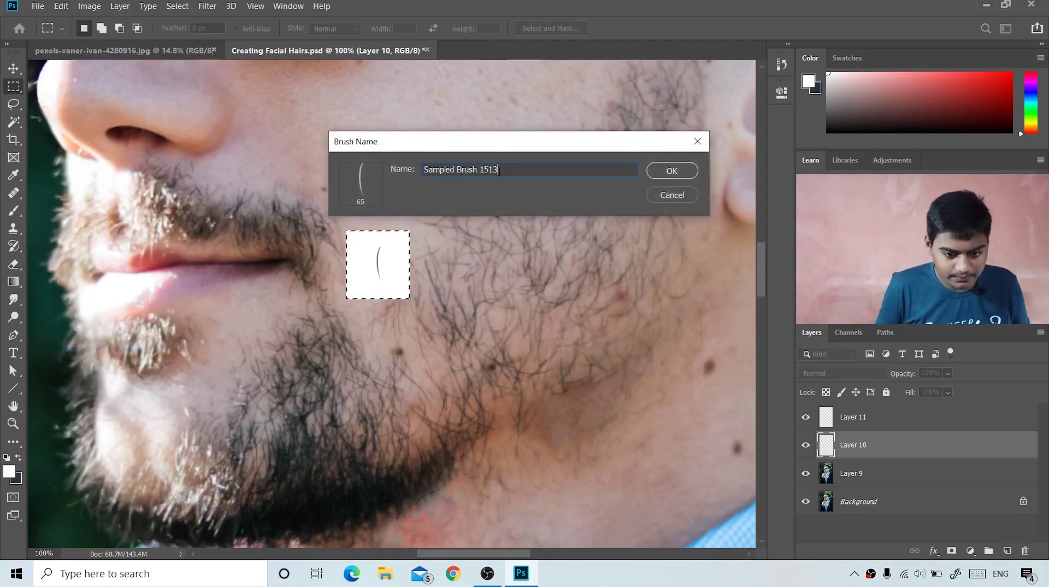
key("BackSpace")
key("BackSpace")
key("BackSpace")
key("BackSpace")
key("BackSpace")
key("BackSpace")
key("BackSpace")
key("BackSpace")
key("BackSpace")
key("BackSpace")
key("BackSpace")
key("BackSpace")
key("BackSpace")
key("BackSpace")
key("BackSpace")
key("BackSpace")
key("BackSpace")
key("BackSpace")
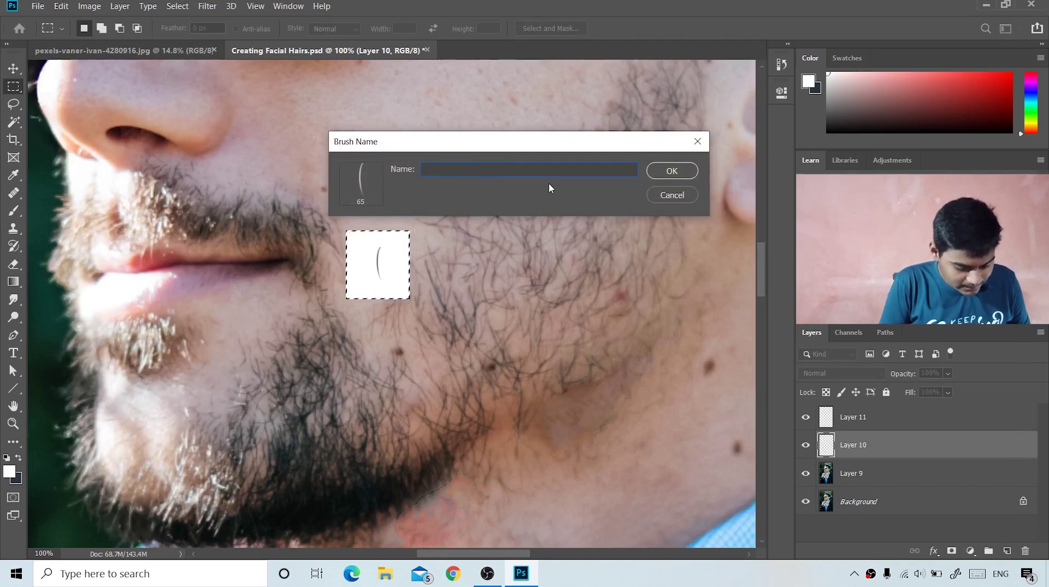
type("man")
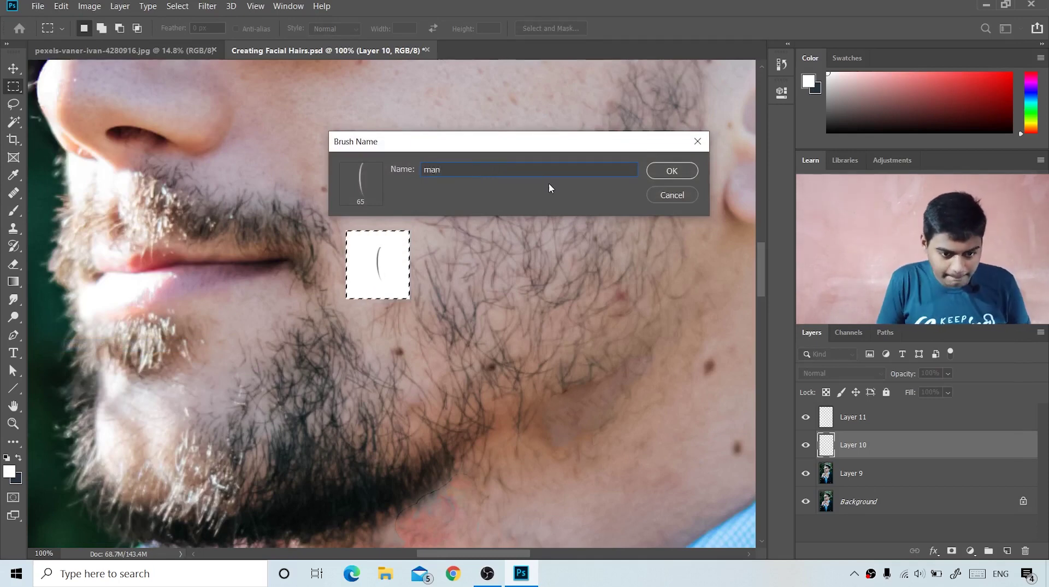
key("Return")
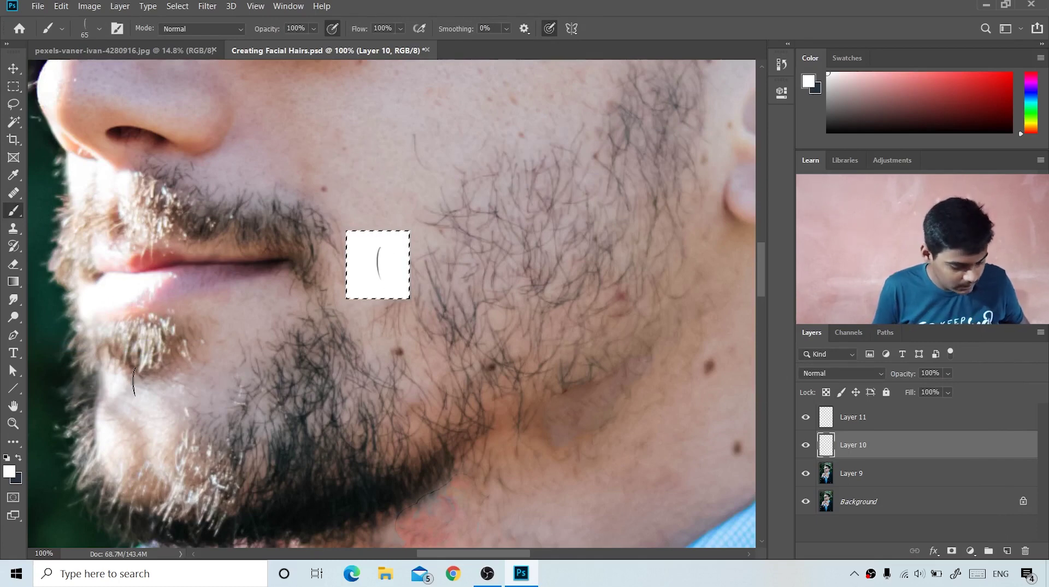
Swap the foreground to the dark colour, try the hair brush inside the white box, and clear the selection
key("x")
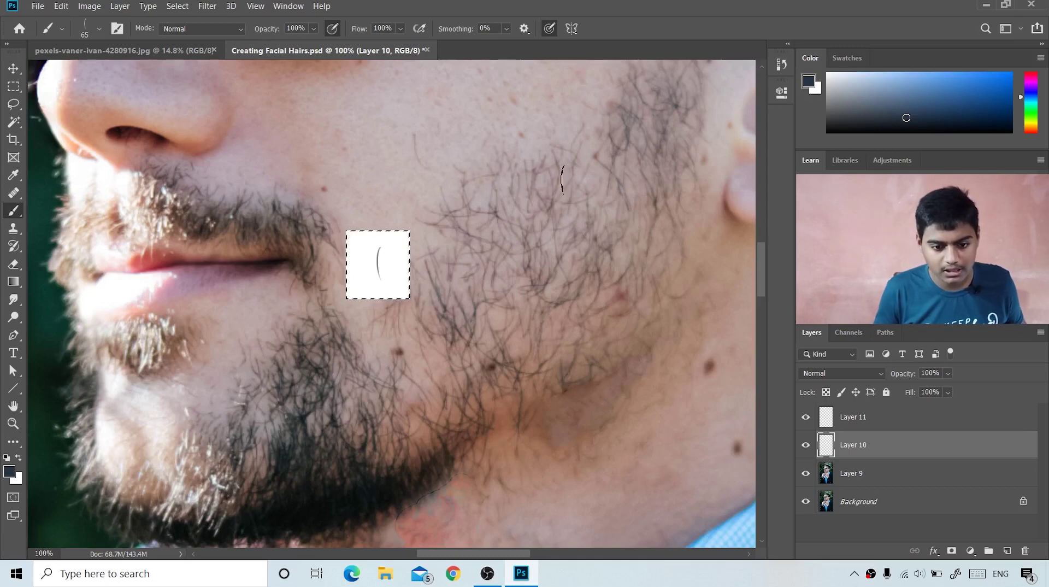
mouse_move(365, 263)
left_mouse_down()
mouse_move(395, 263)
mouse_move(358, 277)
mouse_move(380, 273)
left_mouse_up()
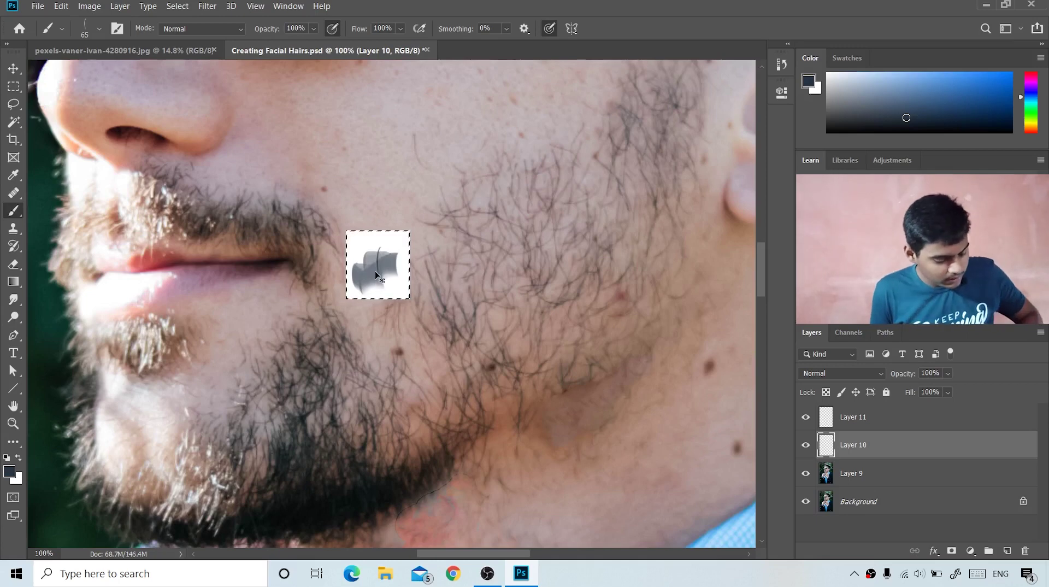
key("ctrl+d")
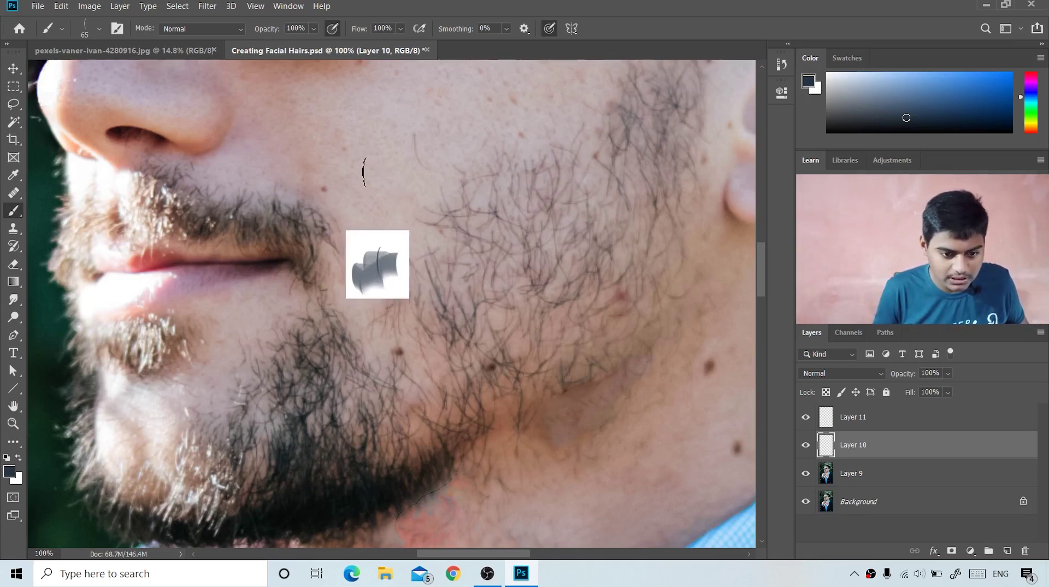
Try out the 65 px hair brush on Layer 10 with a long horizontal stroke and scattered dabs across the cheek
left_click_drag(365, 173, 555, 179)
left_click(375, 106)
left_click(400, 110)
left_click(432, 111)
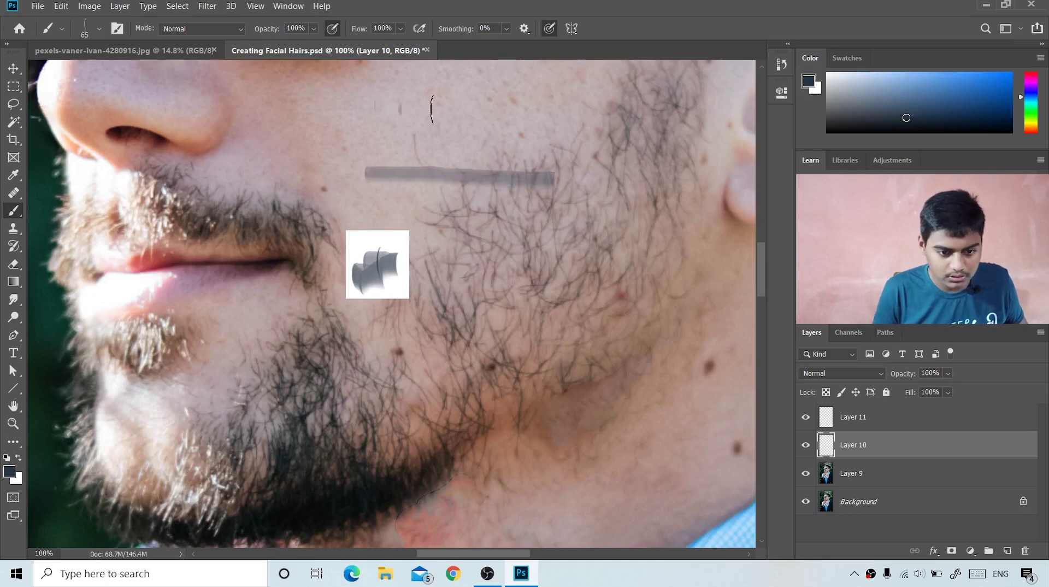
left_click_drag(463, 113, 476, 113)
left_click(502, 114)
left_click(545, 121)
left_click(572, 136)
left_click_drag(466, 243, 480, 244)
left_click(472, 261)
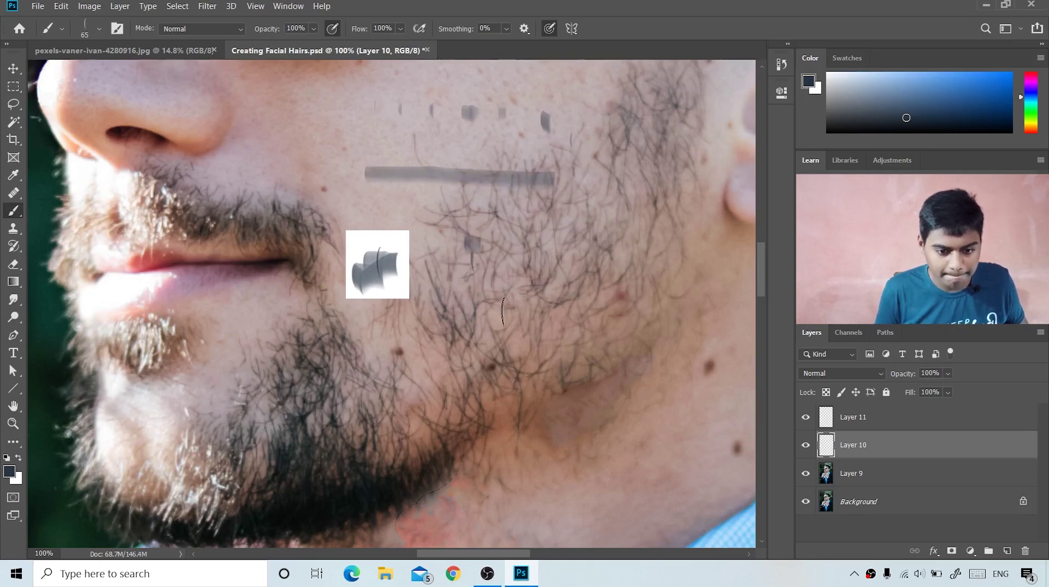
left_click(611, 308)
left_click(580, 321)
left_click(526, 326)
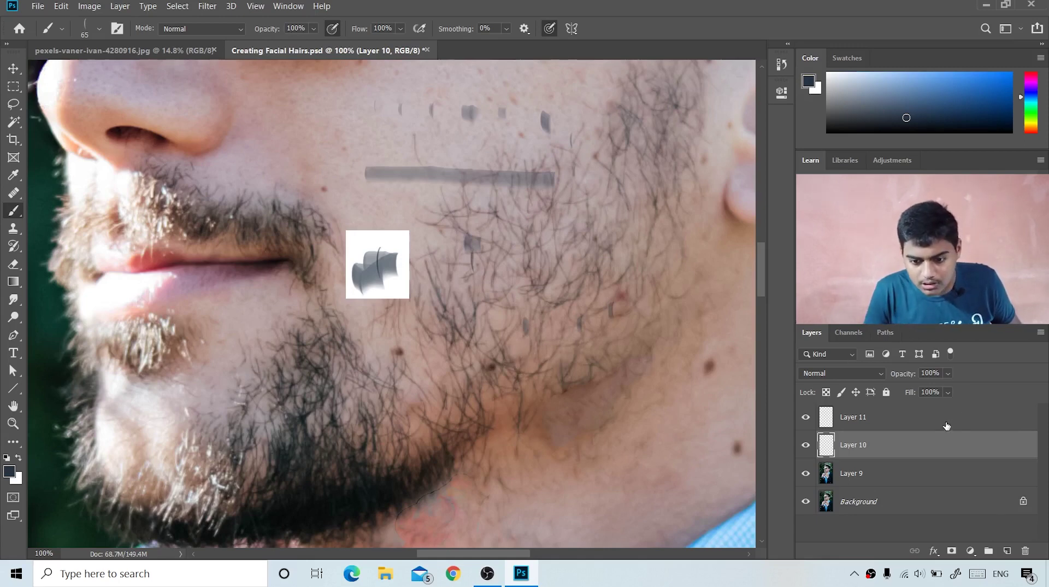
Delete Layers 10 and 11 and add a new empty layer above Layer 9
mouse_move(948, 425)
left_mouse_down()
mouse_move(990, 471)
mouse_move(1026, 548)
mouse_move(977, 440)
mouse_move(1026, 548)
left_mouse_up()
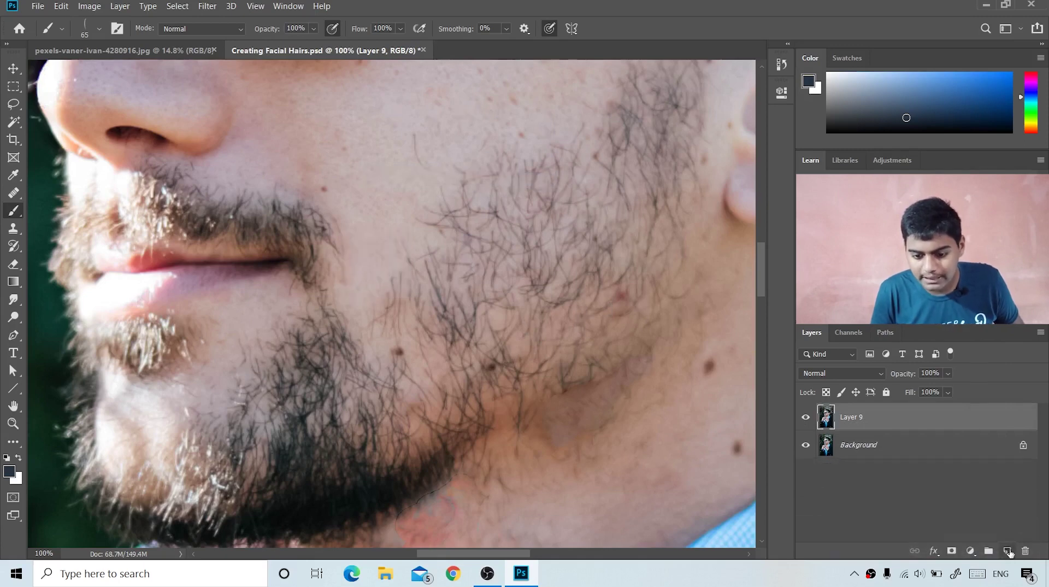
left_click(1008, 551)
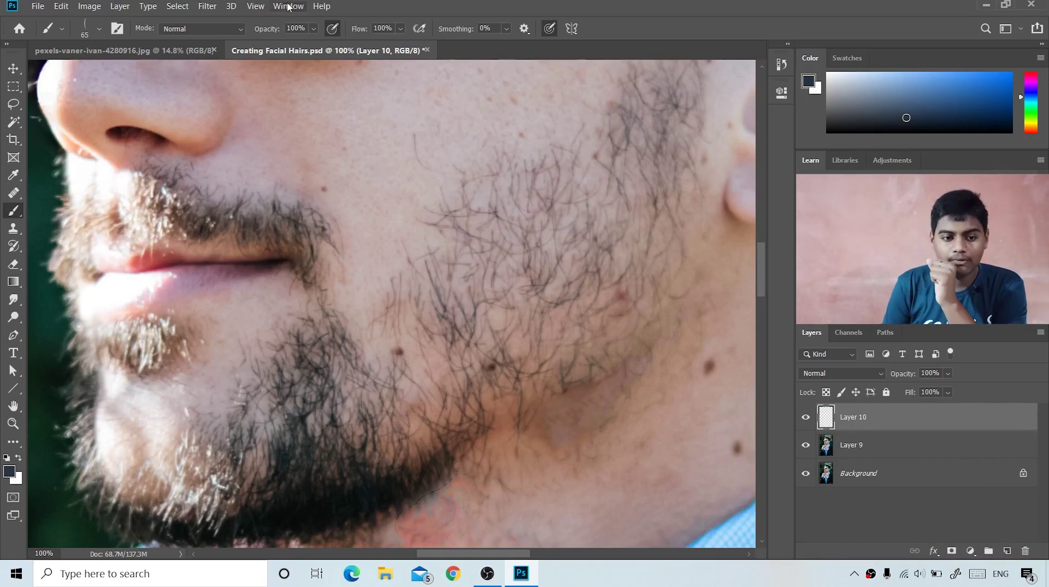
Open the brush settings and display the Shape Dynamics options
left_click(285, 7)
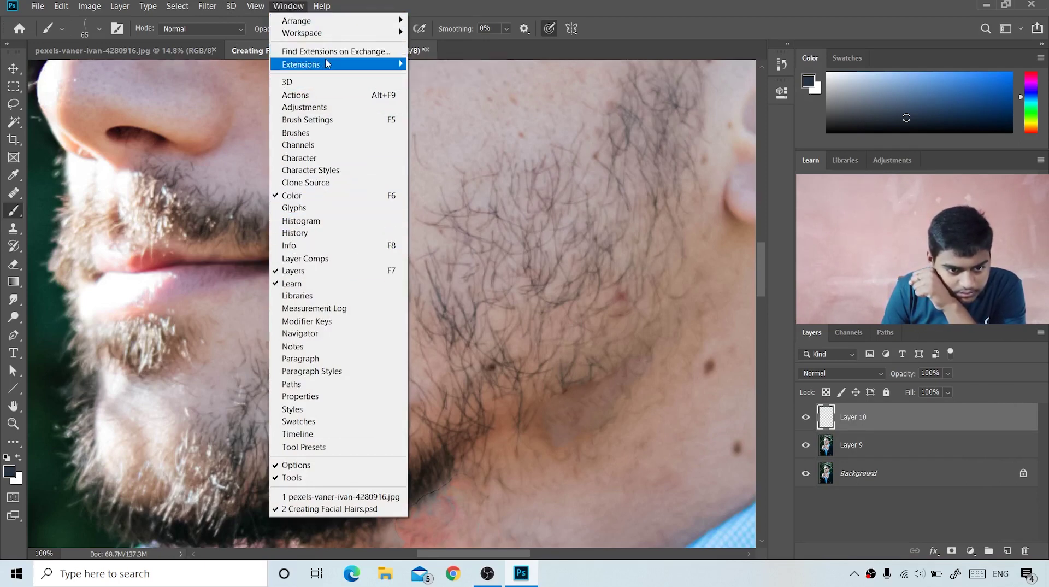
left_click(335, 119)
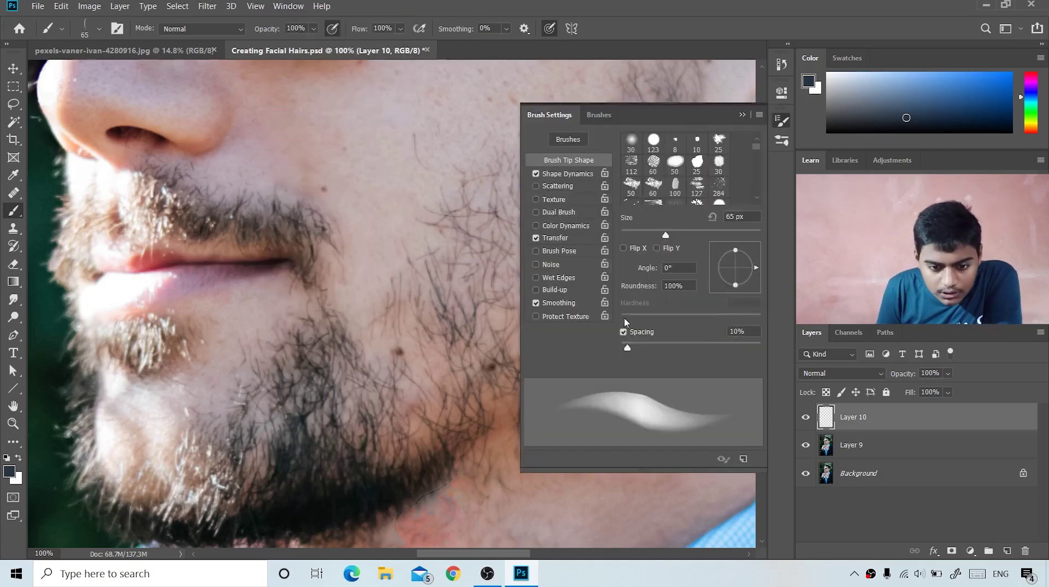
left_click(553, 174)
mouse_move(623, 151)
left_mouse_down()
mouse_move(712, 163)
mouse_move(605, 152)
left_mouse_up()
Paint two rows of single hair dabs and one continuous stroke beneath them on the upper cheek as brush tests
left_click(300, 131)
left_click(316, 132)
left_click(338, 132)
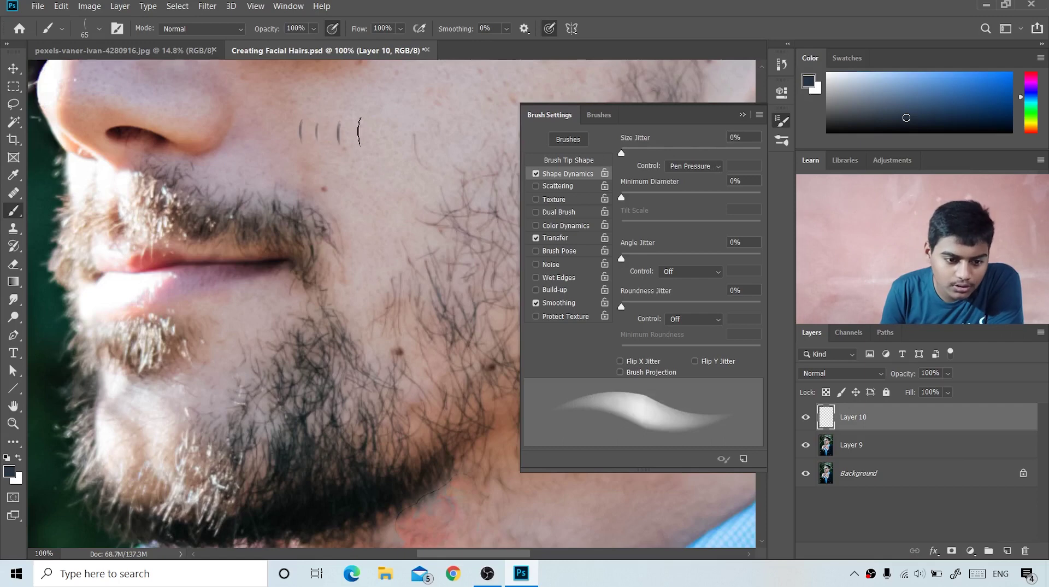
left_click(359, 132)
left_click(372, 131)
left_click(392, 130)
left_click(407, 132)
left_click(425, 135)
left_click(449, 135)
left_click(458, 136)
left_click(337, 154)
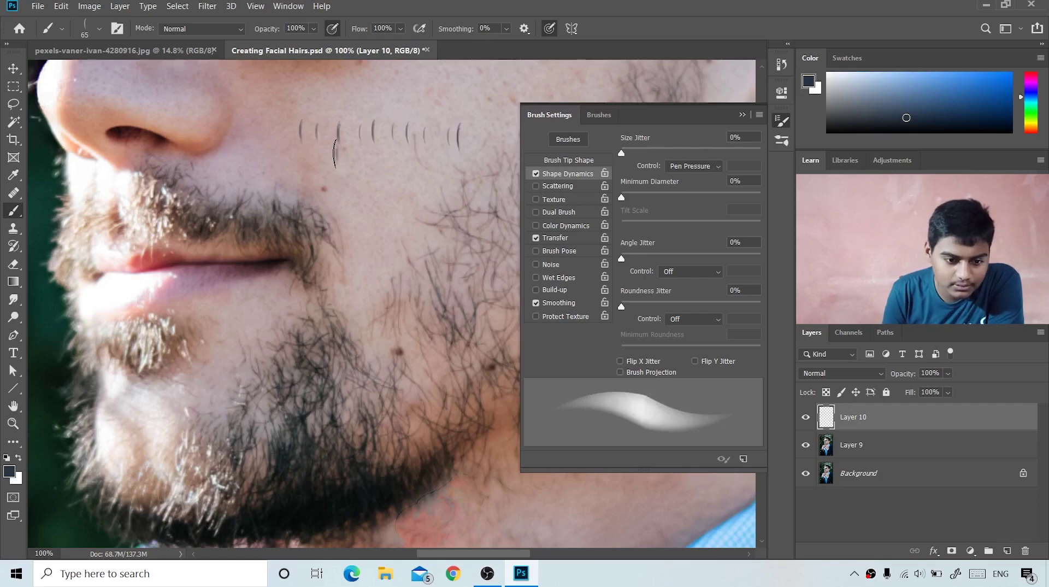
left_click(370, 160)
left_click(386, 161)
left_click(405, 163)
left_click(434, 168)
left_click(455, 173)
left_click_drag(326, 194, 503, 212)
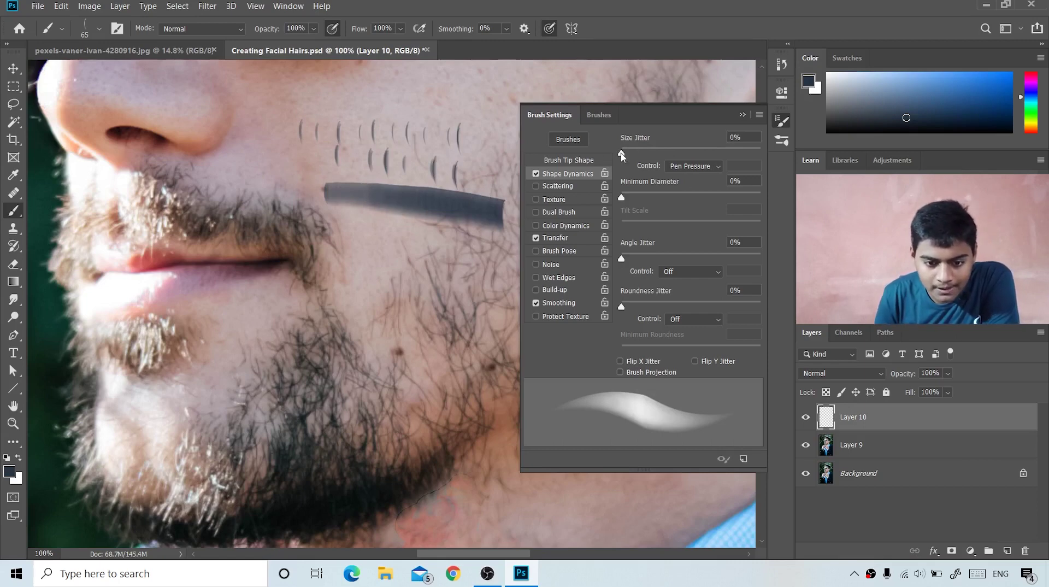
Set the brush's Size Jitter to 100% with a test stroke beside the mouth corner, and its Angle Jitter to 10%
left_click_drag(622, 154, 760, 153)
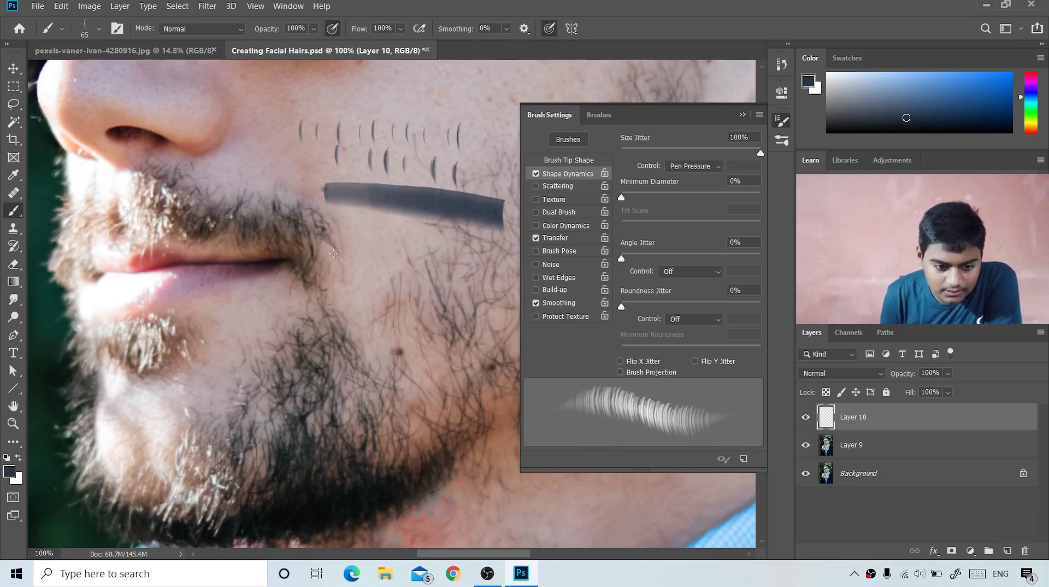
left_click_drag(334, 250, 492, 263)
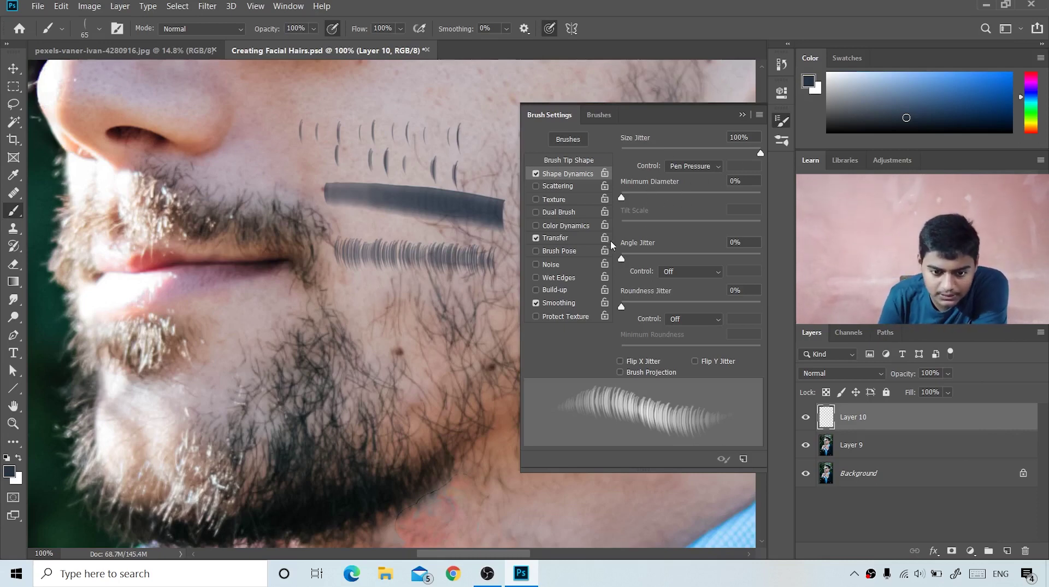
mouse_move(622, 255)
left_mouse_down()
mouse_move(685, 259)
mouse_move(613, 256)
mouse_move(656, 257)
mouse_move(637, 257)
left_mouse_up()
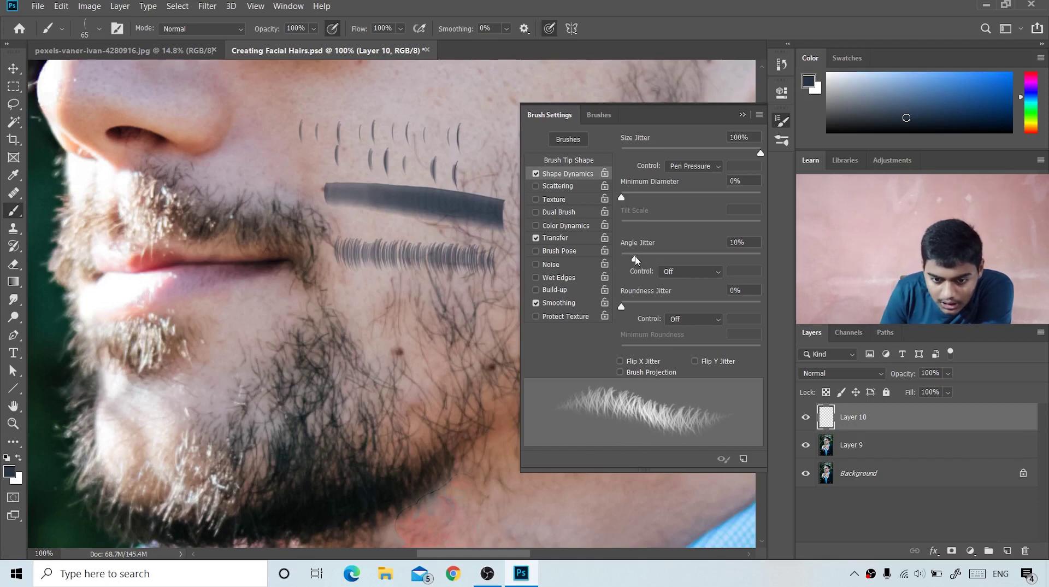
Paint overlapping rows of test strokes on the cheek beside the chin to try out the 10% Angle Jitter
mouse_move(331, 290)
left_mouse_down()
mouse_move(467, 309)
mouse_move(332, 321)
mouse_move(433, 328)
left_mouse_up()
mouse_move(336, 346)
left_mouse_down()
mouse_move(458, 354)
mouse_move(393, 347)
mouse_move(380, 357)
mouse_move(458, 349)
mouse_move(416, 342)
left_mouse_up()
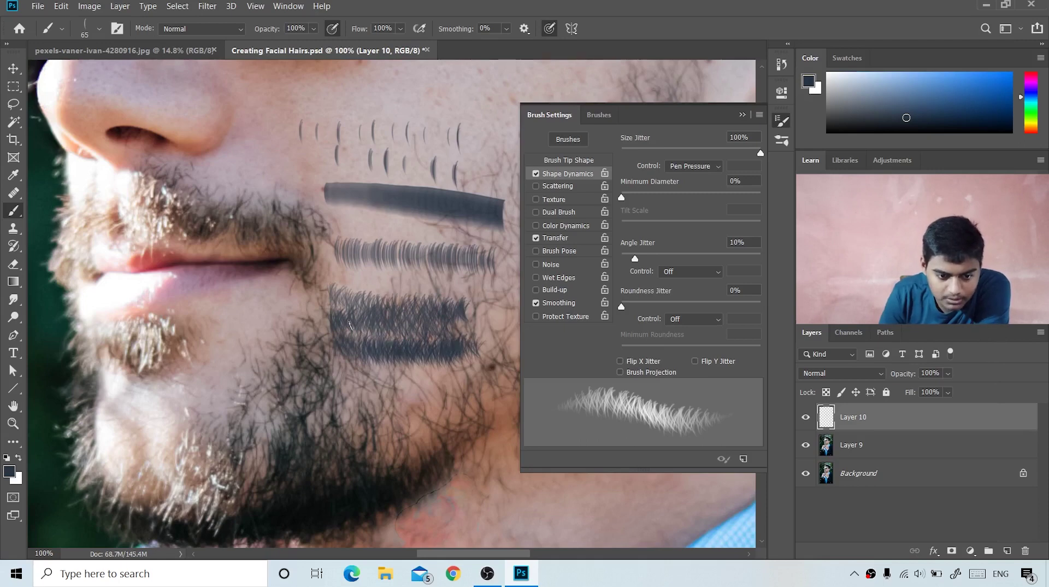
mouse_move(349, 324)
left_mouse_down()
mouse_move(386, 339)
mouse_move(459, 337)
mouse_move(377, 336)
mouse_move(451, 330)
left_mouse_up()
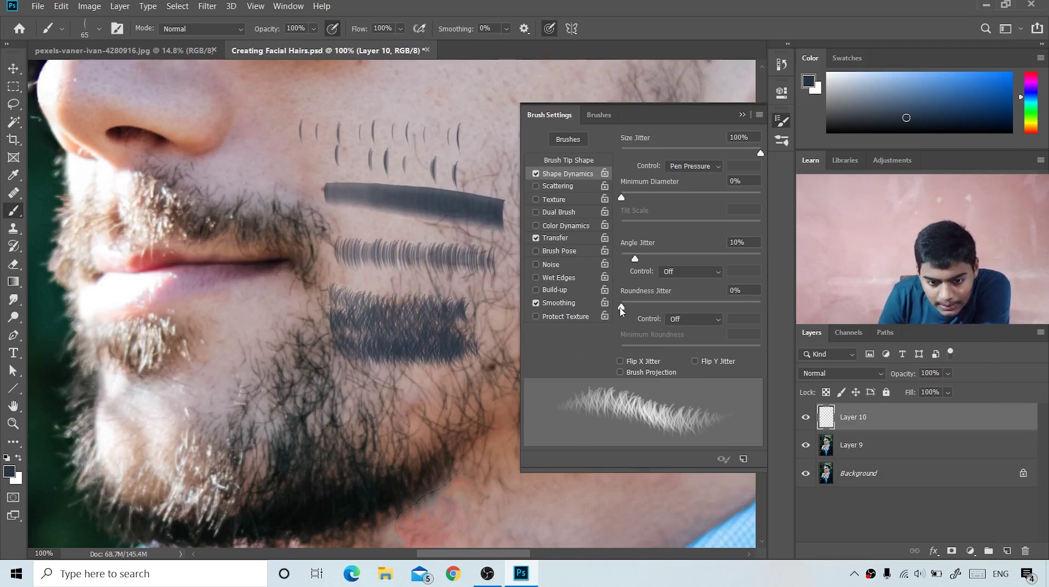
Set the brush's Roundness Jitter to 28% and paint a test stroke along the jaw beard
left_click_drag(621, 307, 659, 313)
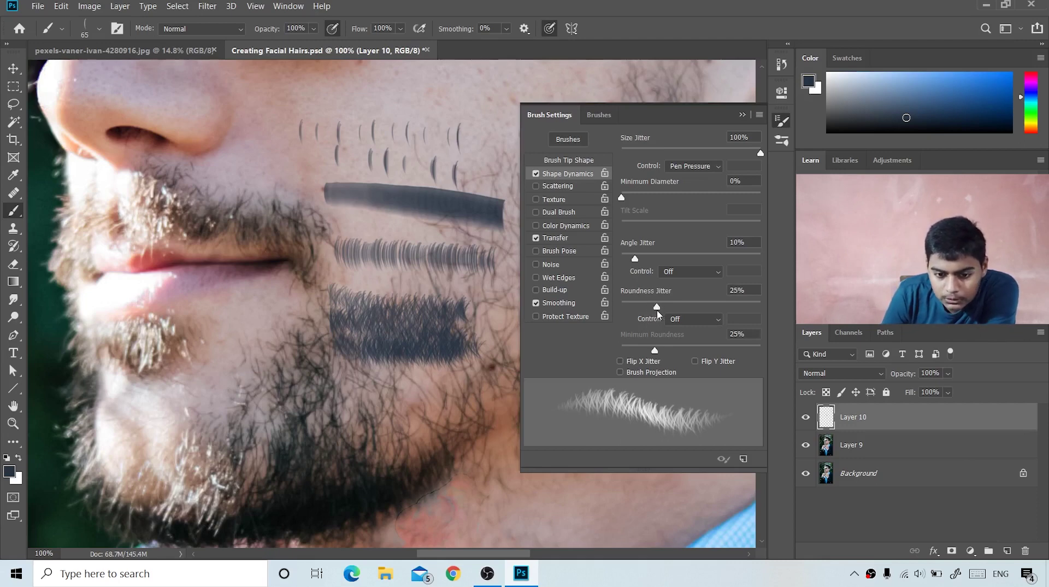
mouse_move(655, 311)
left_mouse_down()
mouse_move(664, 310)
mouse_move(611, 315)
mouse_move(653, 313)
left_mouse_up()
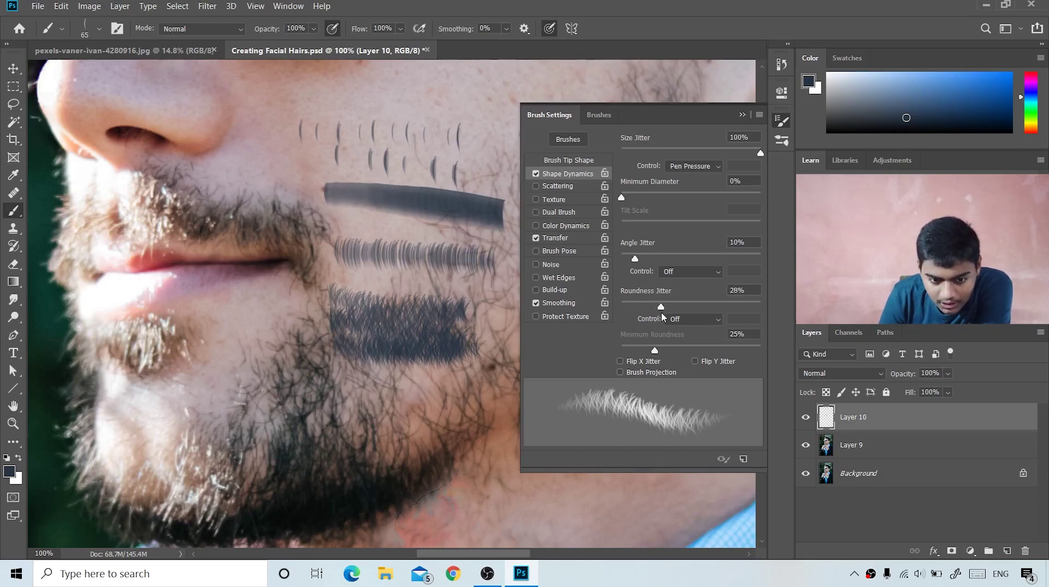
left_click_drag(661, 312, 661, 313)
mouse_move(320, 414)
left_mouse_down()
mouse_move(445, 413)
mouse_move(319, 426)
mouse_move(459, 426)
mouse_move(324, 442)
mouse_move(465, 443)
mouse_move(358, 442)
left_mouse_up()
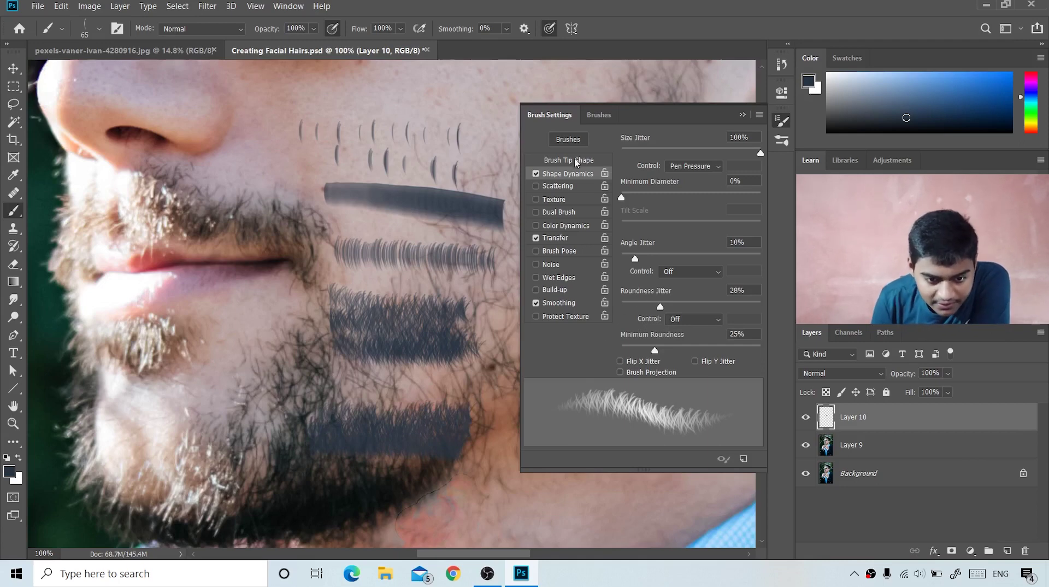
Set the brush's Flow Jitter to 5% in the Transfer options and paint dense test strokes over the upper cheek
left_click(552, 239)
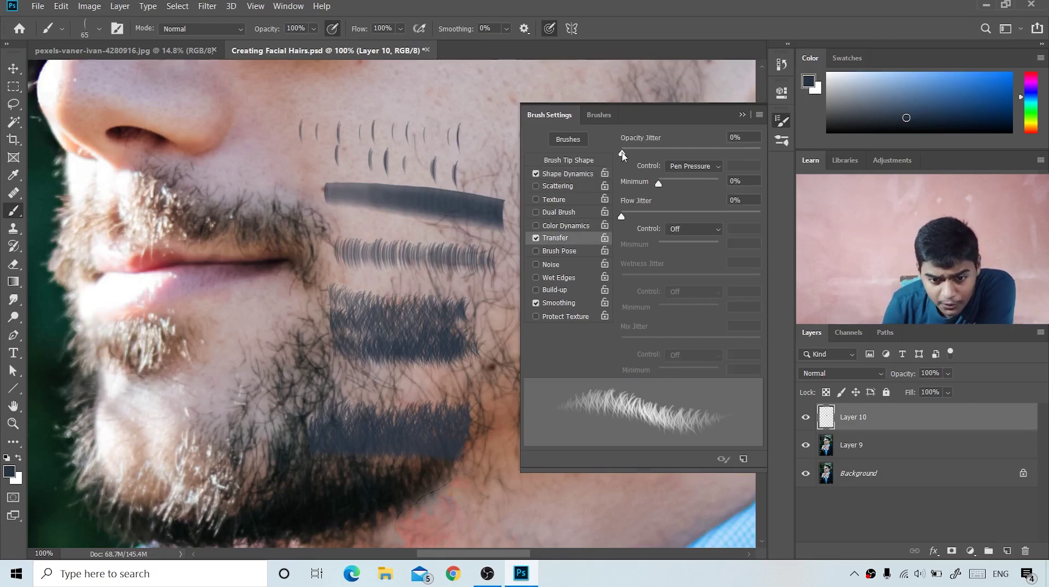
mouse_move(623, 156)
left_mouse_down()
mouse_move(671, 156)
mouse_move(634, 156)
left_mouse_up()
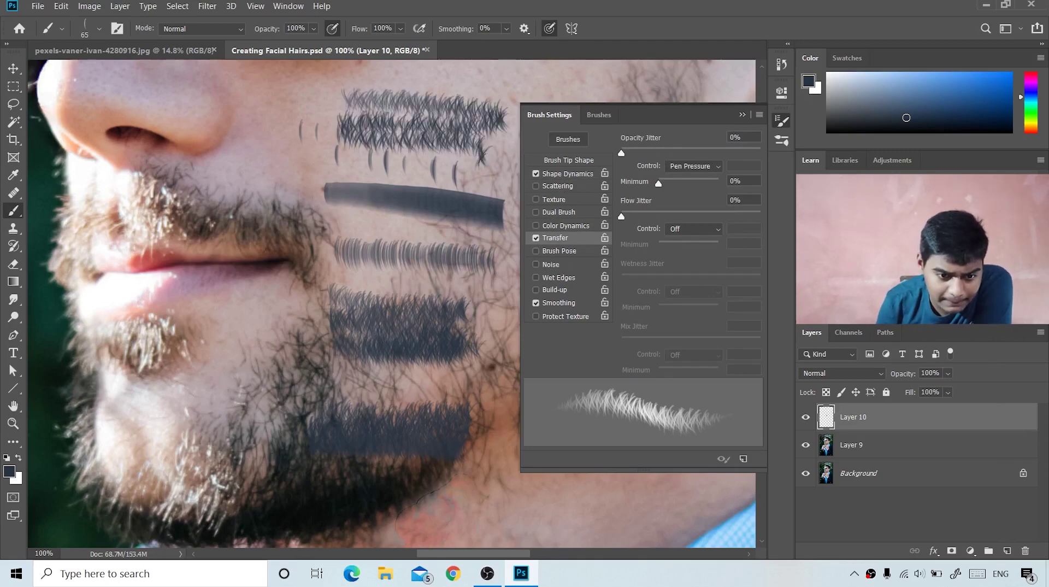
mouse_move(482, 155)
left_mouse_down()
mouse_move(344, 165)
mouse_move(330, 158)
mouse_move(335, 129)
mouse_move(316, 76)
mouse_move(479, 78)
mouse_move(482, 89)
mouse_move(350, 99)
mouse_move(434, 105)
mouse_move(476, 129)
mouse_move(344, 144)
mouse_move(400, 162)
mouse_move(468, 156)
mouse_move(480, 174)
mouse_move(393, 172)
mouse_move(335, 158)
mouse_move(336, 115)
mouse_move(322, 87)
mouse_move(381, 73)
mouse_move(471, 82)
left_mouse_up()
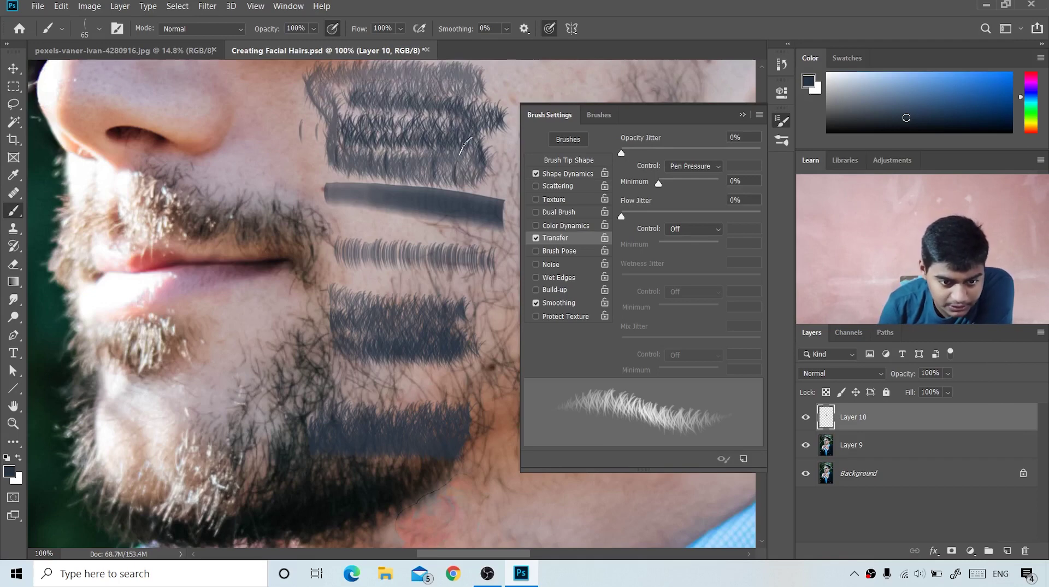
mouse_move(466, 146)
left_mouse_down()
mouse_move(407, 147)
mouse_move(432, 74)
left_mouse_up()
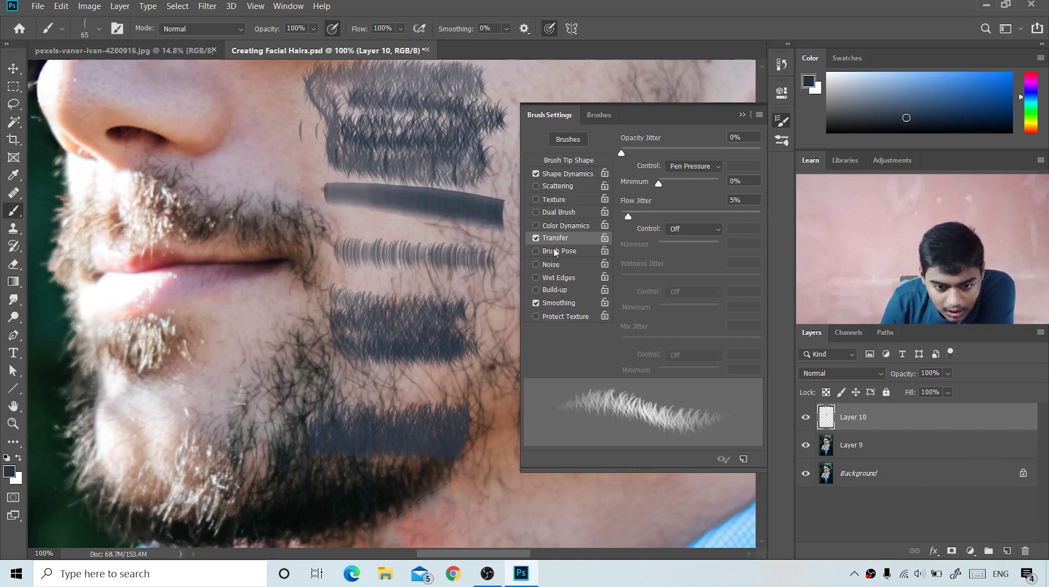
Enable the Texture and Dual Brush options for the hair brush
left_click(555, 200)
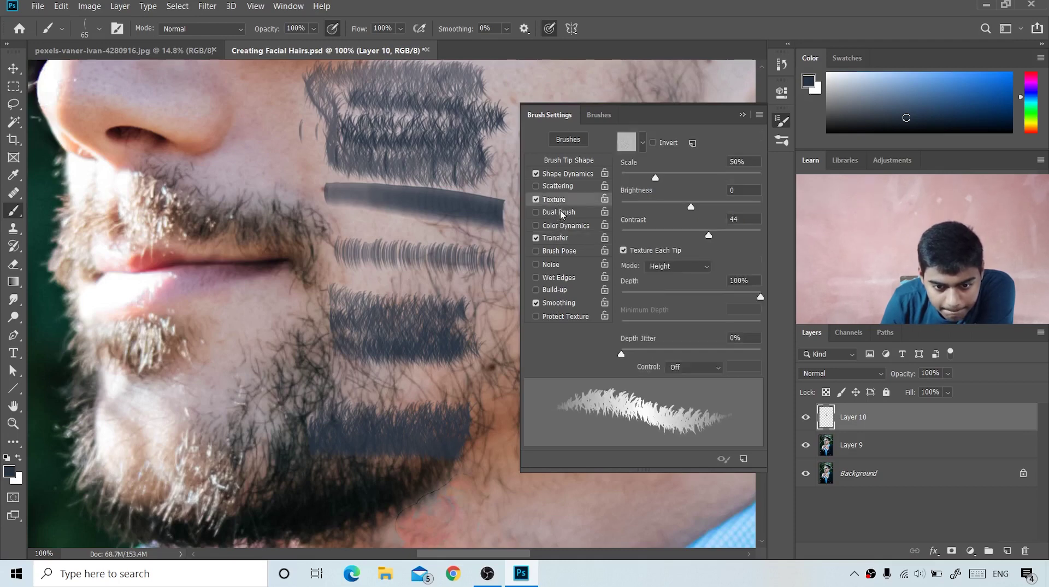
left_click(561, 213)
left_click(565, 197)
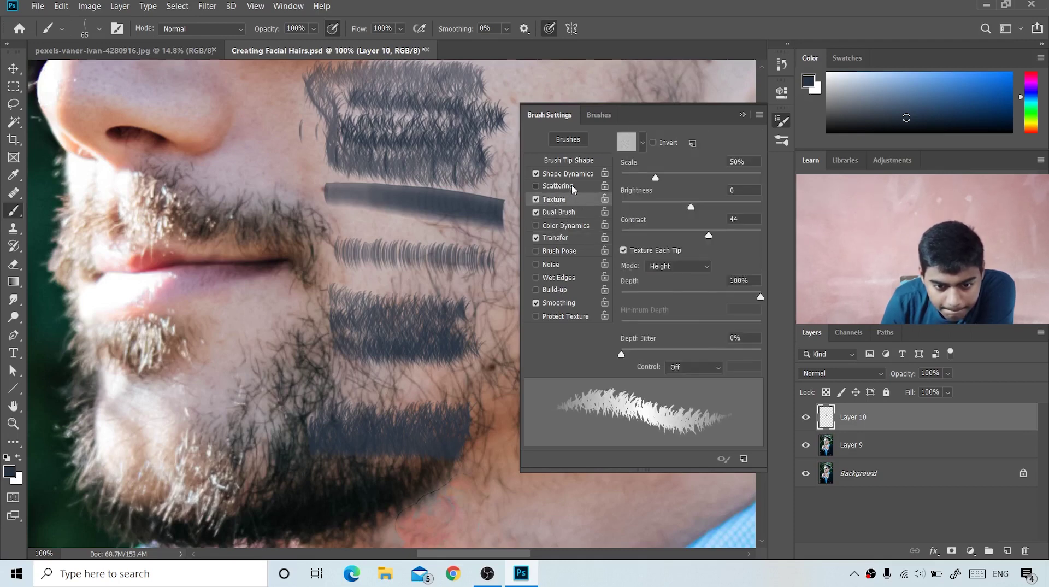
Enable Scattering for the hair brush and set its Scatter to 490%
left_click(570, 186)
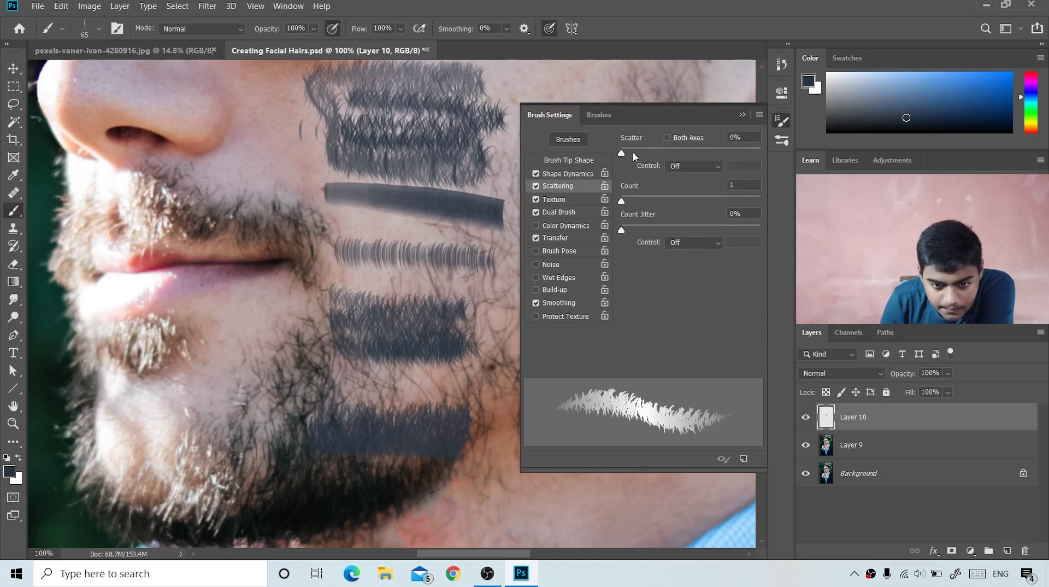
mouse_move(625, 152)
left_mouse_down()
mouse_move(638, 153)
mouse_move(623, 153)
left_mouse_up()
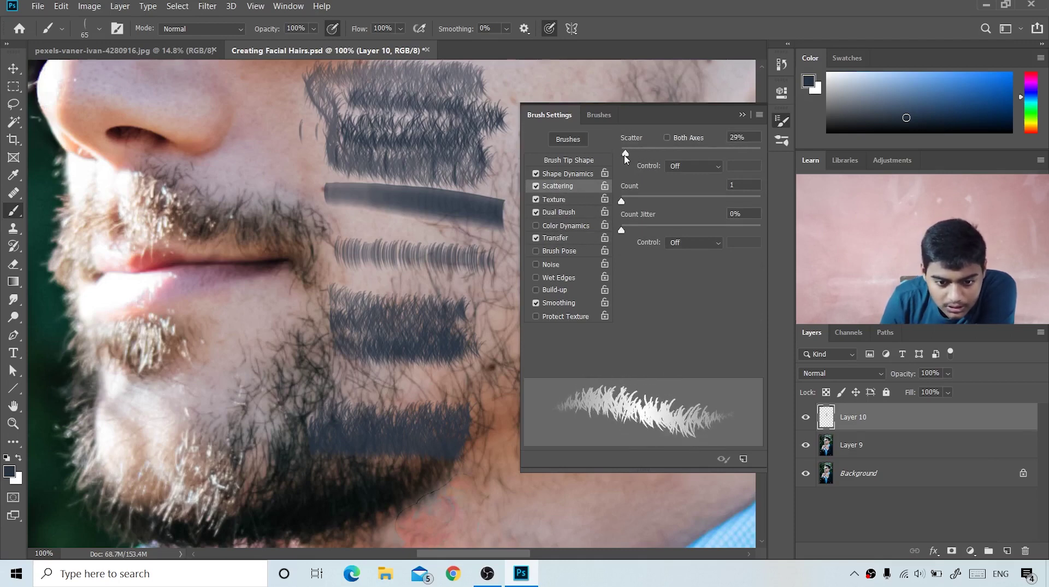
left_click(569, 198)
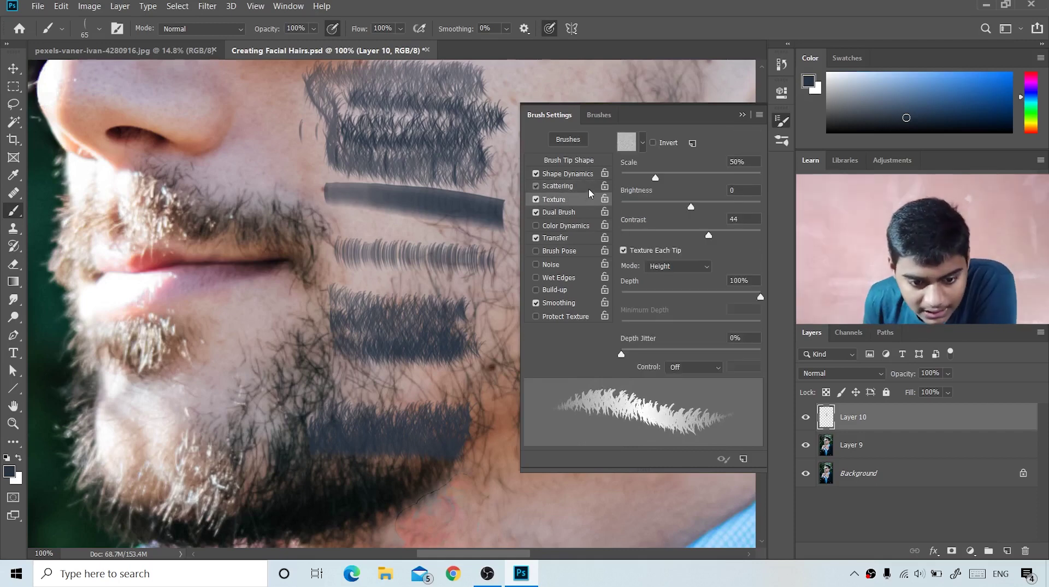
left_click(591, 187)
mouse_move(624, 153)
left_mouse_down()
mouse_move(733, 156)
mouse_move(684, 156)
left_mouse_up()
Paint scattered test hairs over the mustache, mouth and chin with repeated vertical strokes
mouse_move(182, 296)
left_mouse_down()
mouse_move(217, 308)
mouse_move(180, 329)
mouse_move(208, 382)
mouse_move(211, 439)
mouse_move(198, 447)
mouse_move(160, 426)
mouse_move(127, 427)
mouse_move(186, 458)
left_mouse_up()
mouse_move(136, 210)
left_mouse_down()
mouse_move(154, 215)
mouse_move(167, 284)
mouse_move(206, 333)
mouse_move(116, 416)
mouse_move(113, 436)
left_mouse_up()
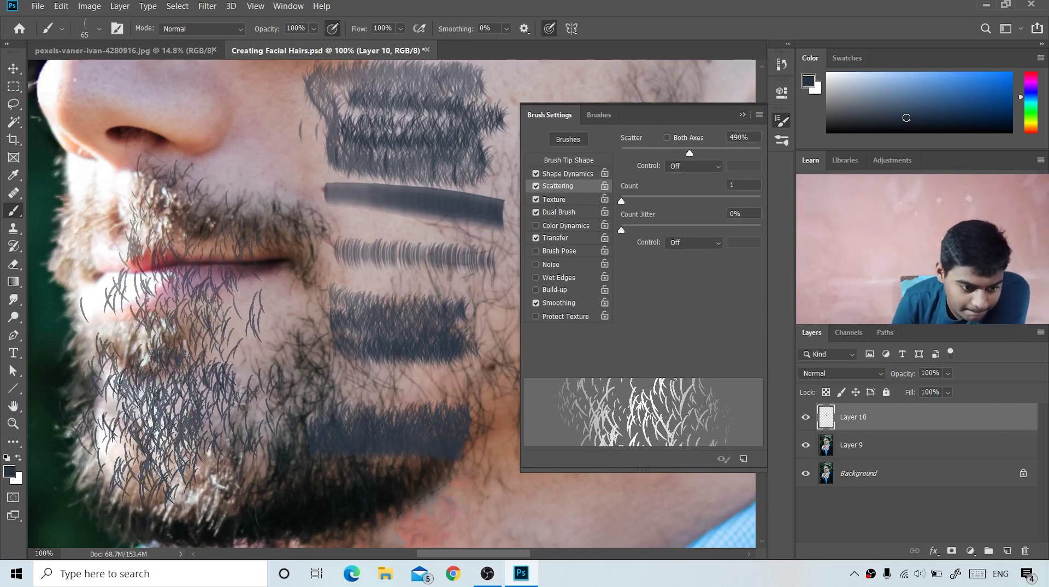
mouse_move(129, 174)
left_mouse_down()
mouse_move(103, 205)
mouse_move(129, 437)
left_mouse_up()
mouse_move(204, 368)
left_mouse_down()
mouse_move(191, 434)
mouse_move(123, 464)
mouse_move(164, 451)
mouse_move(157, 465)
mouse_move(127, 437)
mouse_move(164, 445)
left_mouse_up()
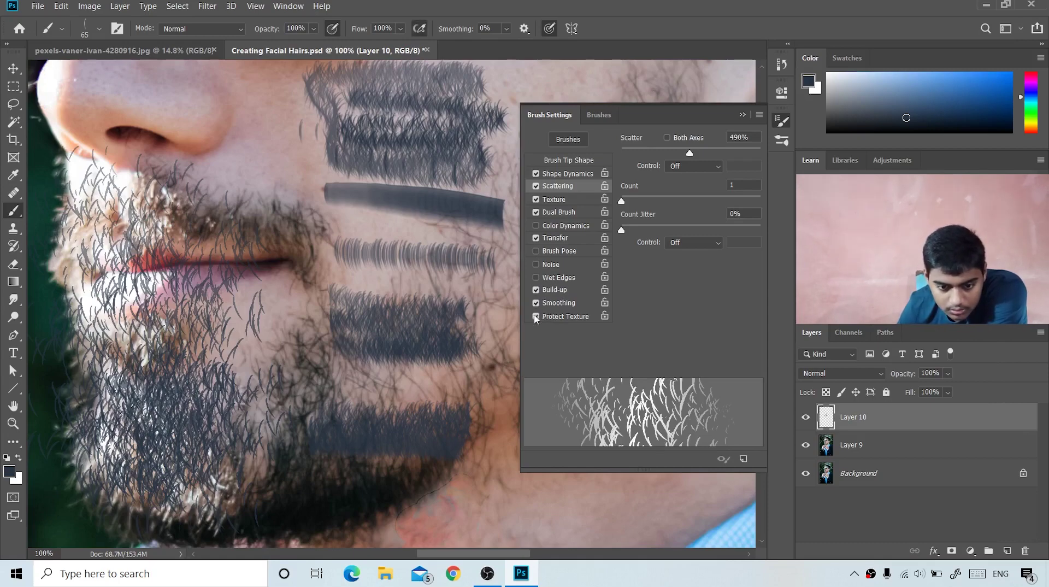
Turn off Protect Texture, enable Brush Pose with an increased Tilt X, test it on the neck, and close the brush settings
left_click(536, 317)
left_click(554, 252)
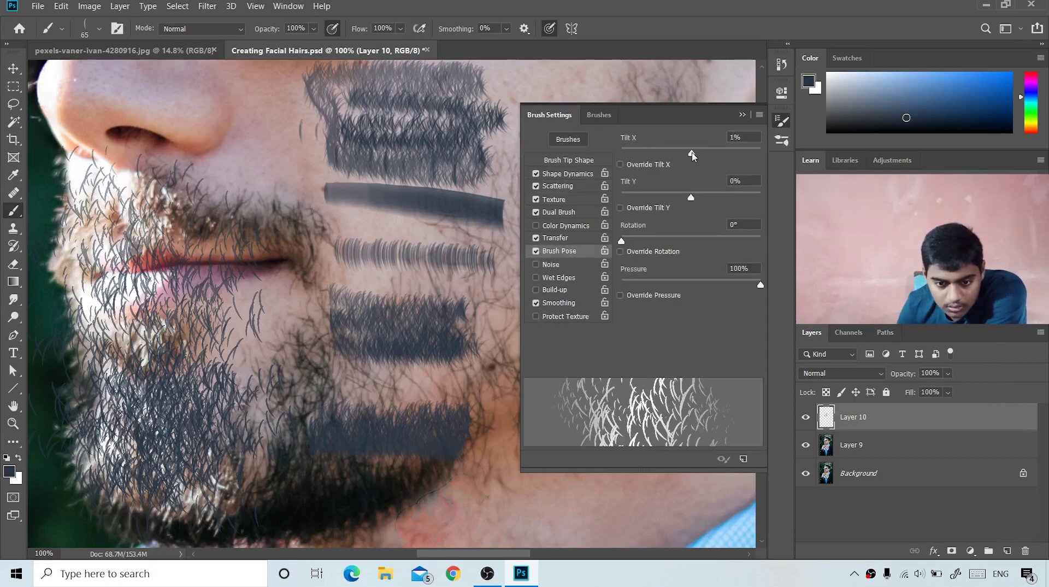
left_click_drag(692, 156, 714, 162)
mouse_move(489, 421)
left_mouse_down()
mouse_move(496, 545)
mouse_move(505, 472)
mouse_move(500, 500)
left_mouse_up()
mouse_move(716, 154)
left_mouse_down()
mouse_move(692, 155)
mouse_move(713, 155)
left_mouse_up()
left_click(742, 115)
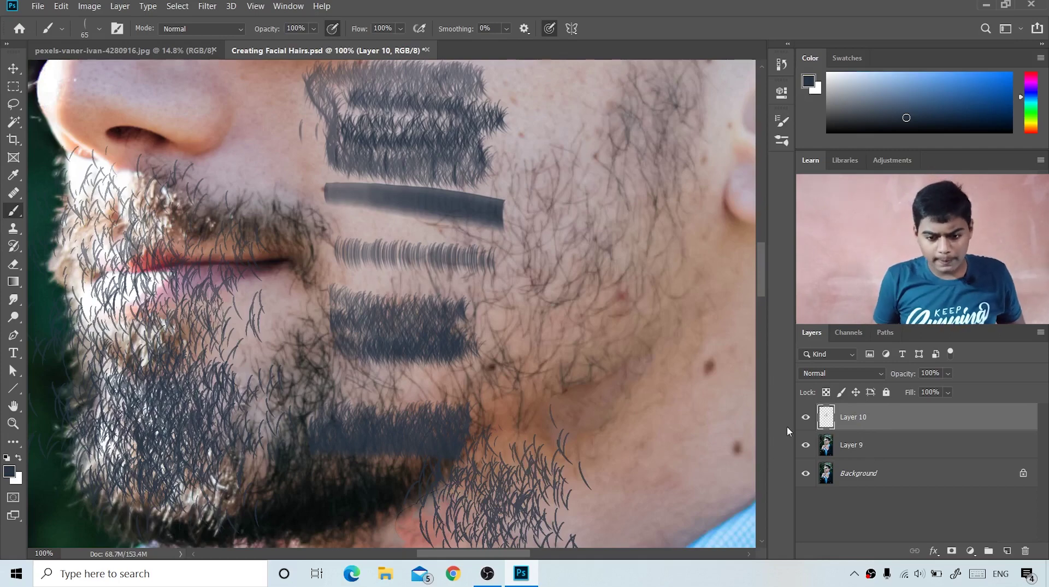
Delete Layer 10 with its test strokes and add a new empty layer above Layer 9
mouse_move(963, 419)
left_mouse_down()
mouse_move(964, 500)
mouse_move(1026, 550)
left_mouse_up()
left_click(1007, 551)
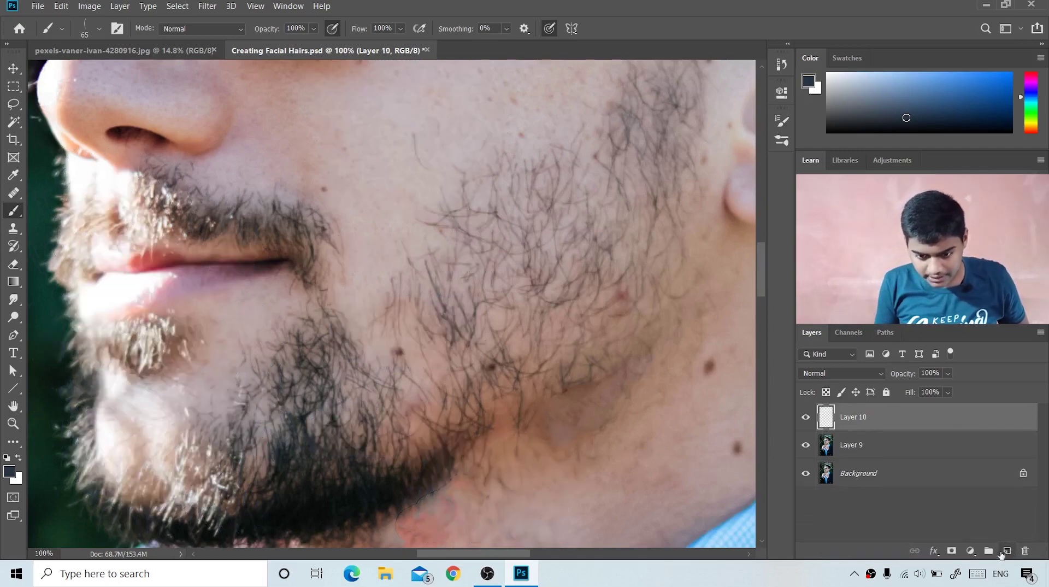
Sample a dark hair color from the beard beside the chin and enlarge the hair brush to 125 px
key("ctrl+minus")
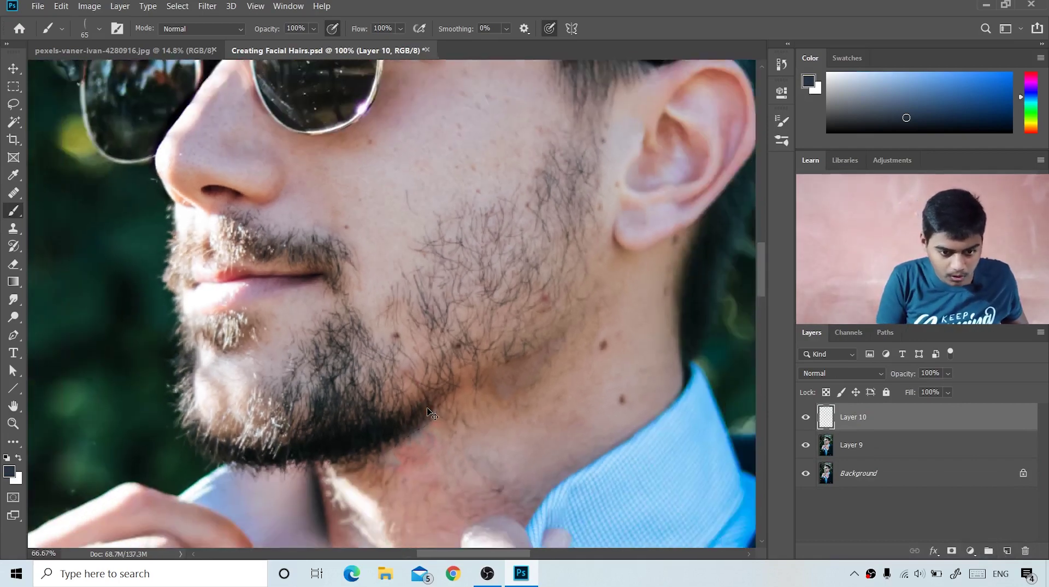
key("ctrl+plus")
key("ctrl+minus")
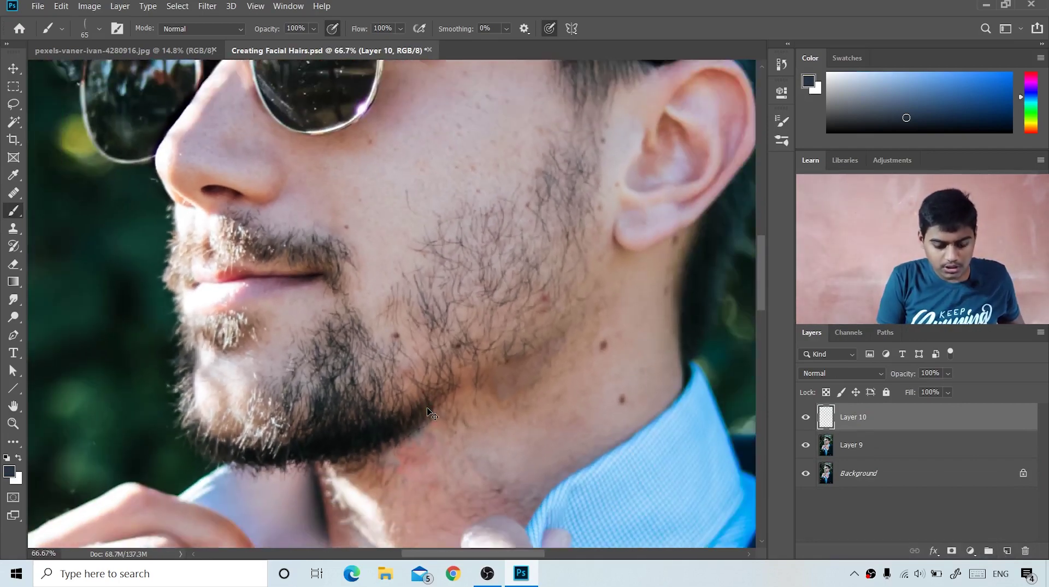
key("ctrl+plus")
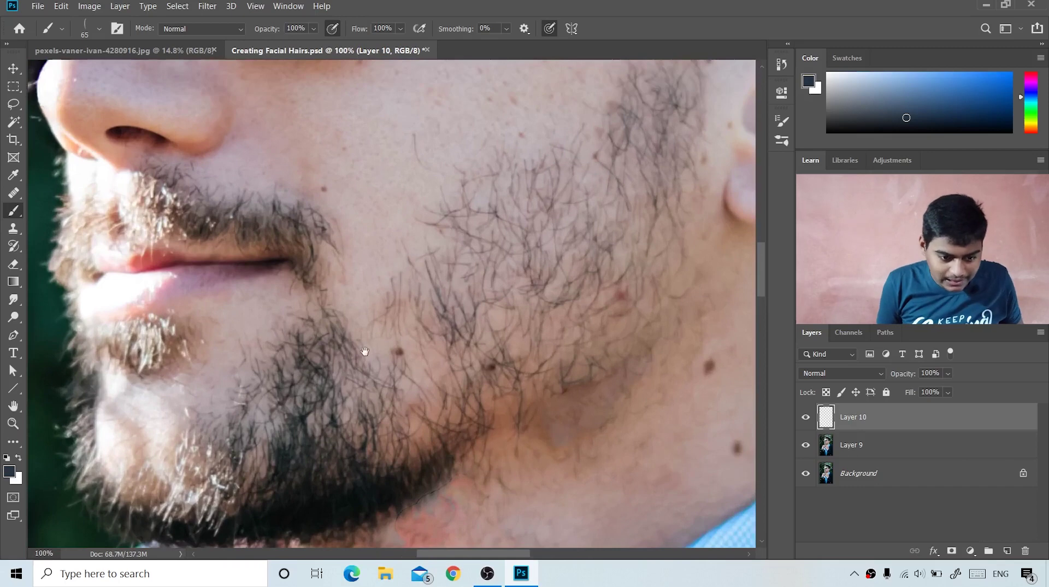
left_click_drag(365, 351, 391, 339)
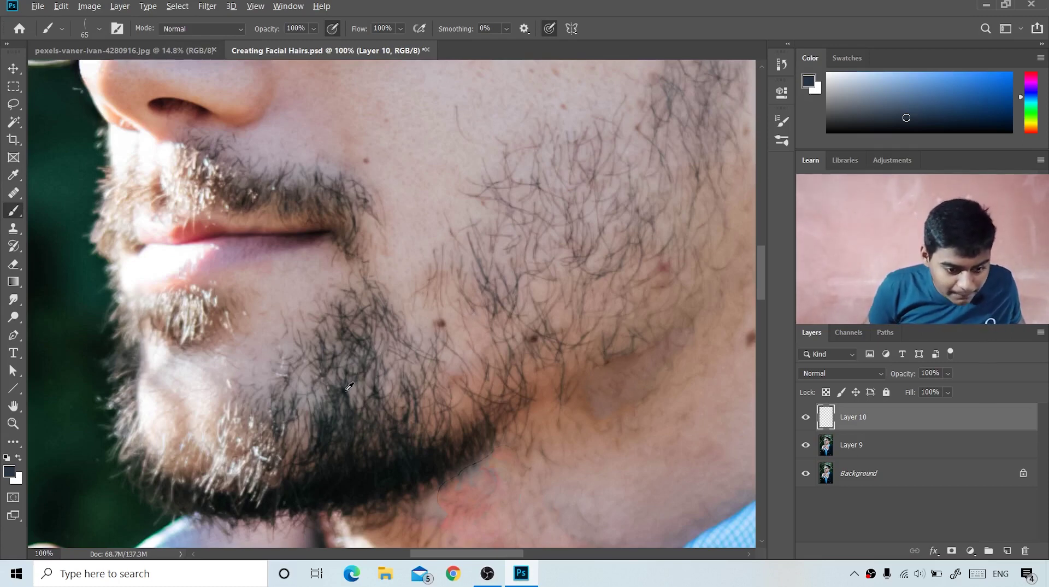
mouse_move(350, 387)
left_mouse_down()
mouse_move(353, 424)
mouse_move(347, 385)
left_mouse_up()
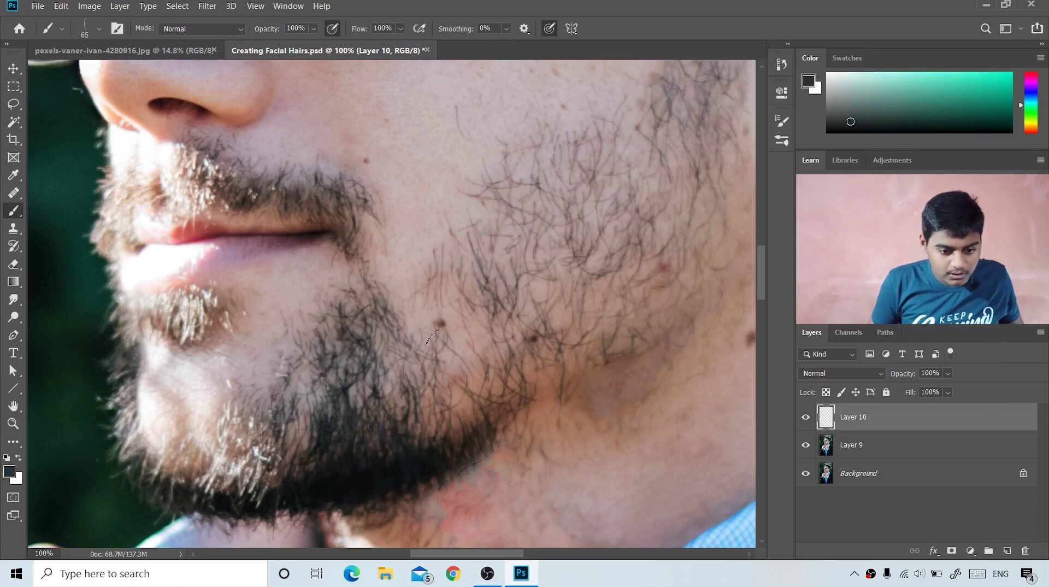
key("ctrl+[")
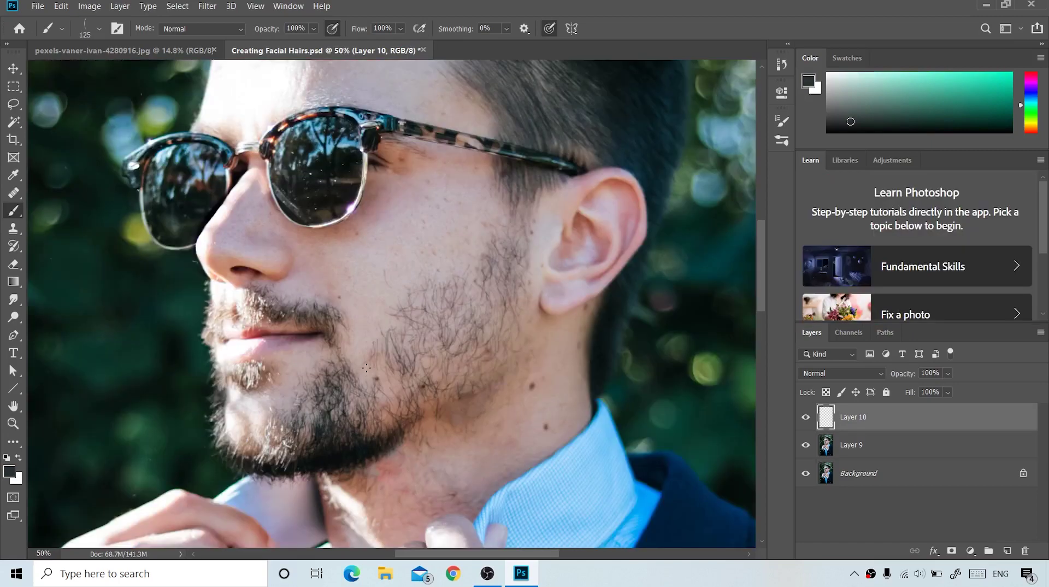
Paint scattered hairs across the sparse cheek on Layer 10, resampling the beard color before adding a second pass
mouse_move(363, 365)
left_mouse_down()
mouse_move(445, 336)
mouse_move(475, 268)
mouse_move(478, 288)
mouse_move(502, 241)
mouse_move(491, 122)
mouse_move(482, 107)
mouse_move(484, 159)
mouse_move(475, 100)
mouse_move(402, 64)
mouse_move(283, 108)
mouse_move(249, 150)
mouse_move(242, 239)
mouse_move(280, 336)
mouse_move(333, 363)
mouse_move(427, 345)
mouse_move(442, 295)
mouse_move(414, 251)
mouse_move(357, 231)
mouse_move(297, 251)
mouse_move(285, 310)
mouse_move(346, 406)
mouse_move(449, 449)
mouse_move(579, 407)
mouse_move(603, 283)
mouse_move(150, 180)
mouse_move(121, 308)
mouse_move(175, 422)
mouse_move(320, 397)
left_mouse_up()
left_click_drag(374, 365, 529, 313)
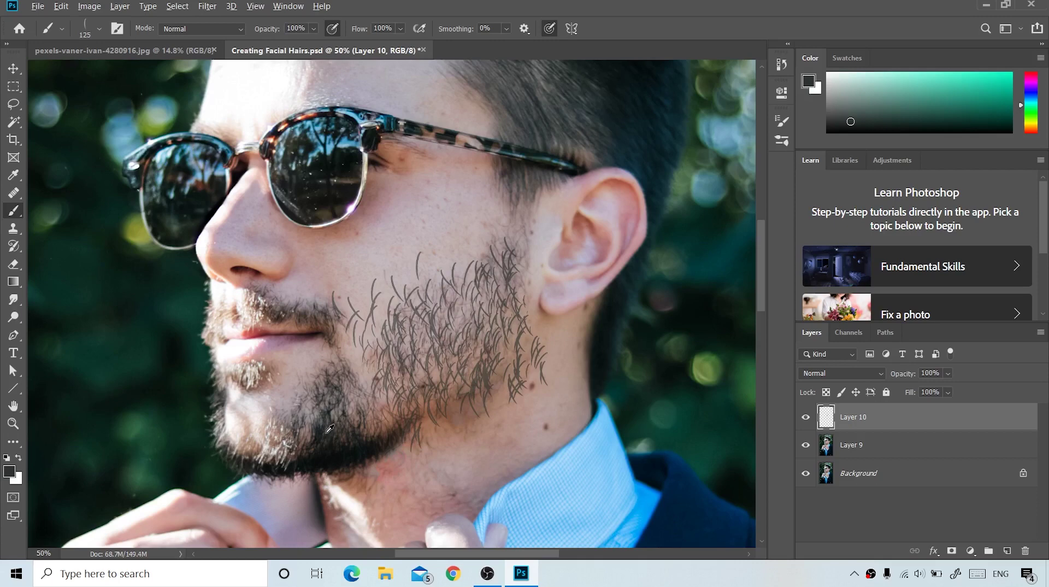
left_click(330, 424, "alt")
left_click_drag(377, 360, 519, 334)
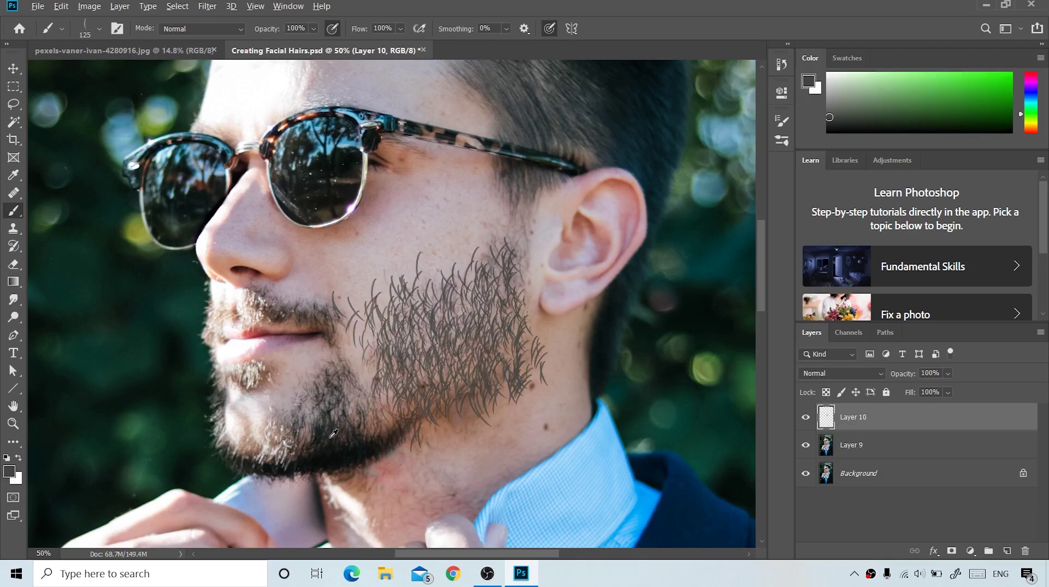
Sample a darker beard color and paint denser hairs from the jaw up over the cheek to the sideburn
left_click(330, 437, "alt")
mouse_move(353, 388)
left_mouse_down()
mouse_move(397, 371)
mouse_move(484, 306)
mouse_move(498, 214)
mouse_move(566, 186)
left_mouse_up()
mouse_move(333, 416)
left_mouse_down()
mouse_move(454, 322)
mouse_move(555, 218)
left_mouse_up()
left_click_drag(319, 410, 391, 383)
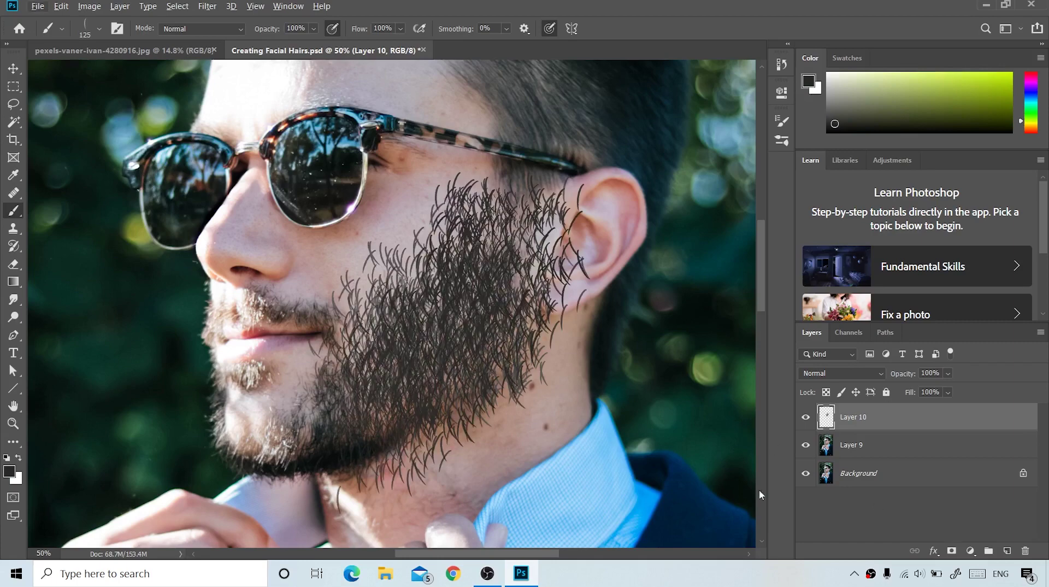
Add a layer mask to Layer 10 and choose the Soft Round Pressure Opacity brush
left_click(952, 550)
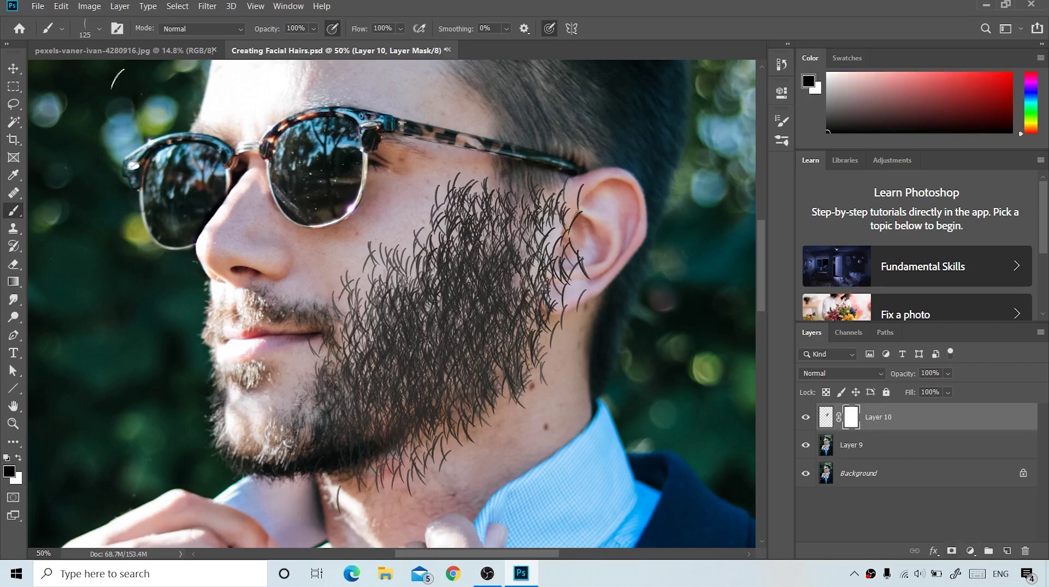
left_click(98, 30)
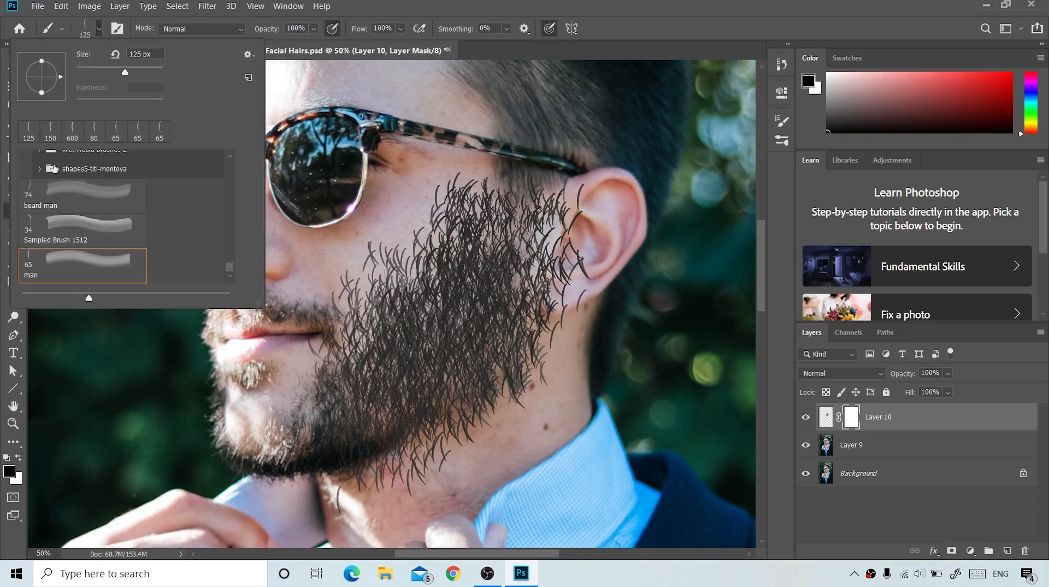
left_click_drag(231, 267, 224, 158)
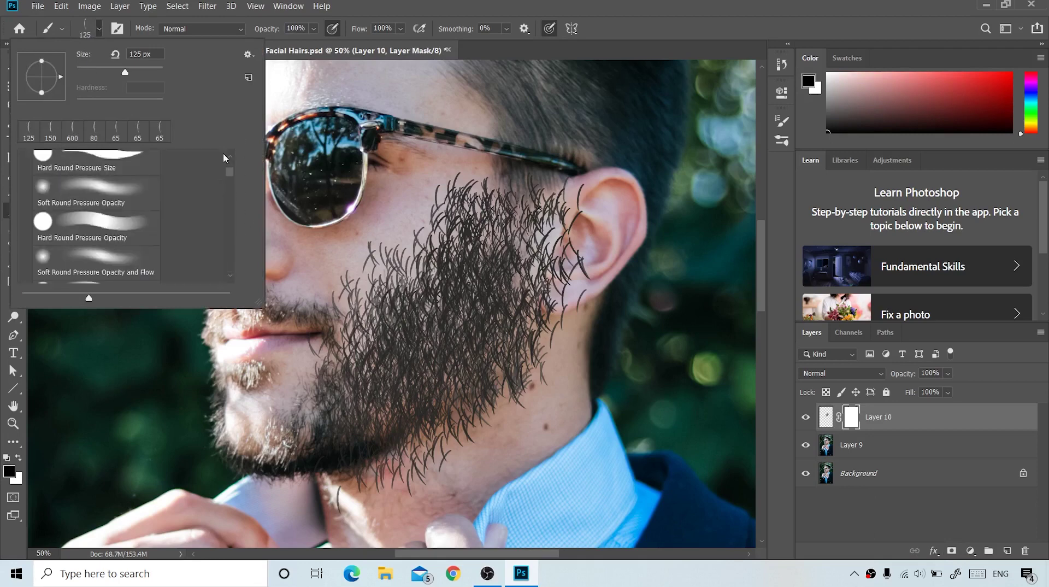
left_click(44, 159)
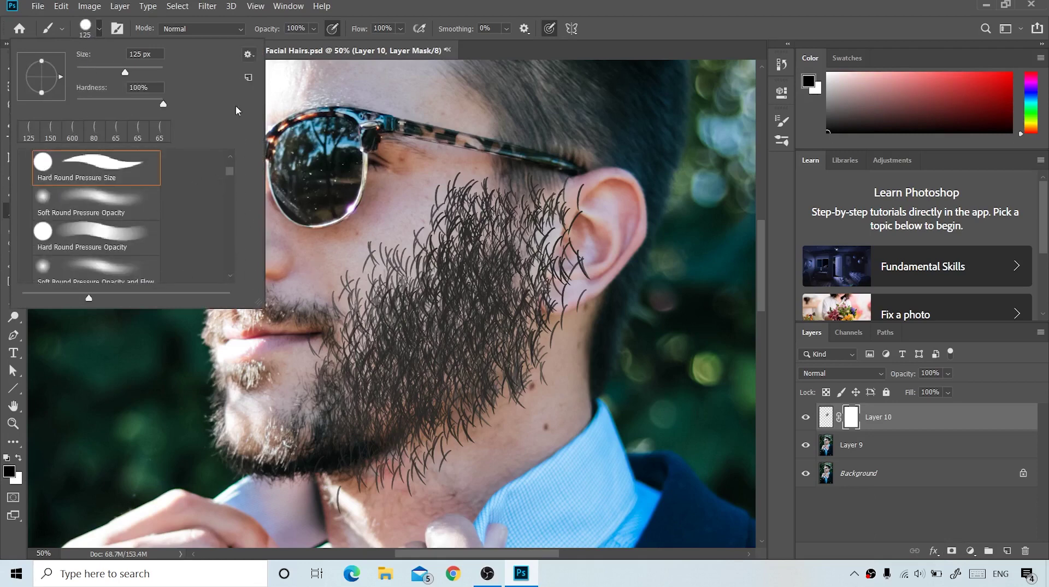
left_click(94, 189)
left_click(439, 7)
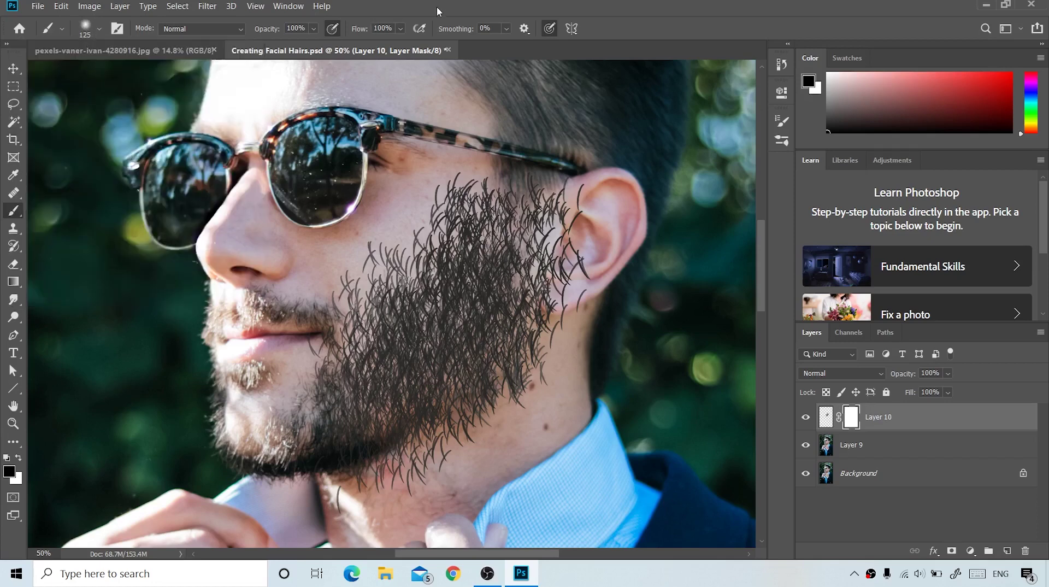
Mask out the excess hairs around the mouth, upper cheek, ear and neck to shape the beard, and swap the foreground and background colors
mouse_move(336, 296)
left_mouse_down()
mouse_move(437, 224)
mouse_move(382, 245)
mouse_move(467, 178)
mouse_move(499, 172)
mouse_move(418, 245)
mouse_move(489, 164)
mouse_move(472, 214)
mouse_move(495, 170)
mouse_move(480, 206)
mouse_move(444, 251)
mouse_move(316, 319)
mouse_move(406, 269)
mouse_move(339, 272)
mouse_move(321, 335)
left_mouse_up()
mouse_move(315, 392)
left_mouse_down()
mouse_move(330, 484)
mouse_move(385, 485)
mouse_move(543, 361)
mouse_move(500, 401)
mouse_move(556, 317)
mouse_move(569, 235)
mouse_move(557, 317)
mouse_move(581, 279)
mouse_move(583, 238)
mouse_move(572, 290)
mouse_move(573, 197)
mouse_move(554, 228)
mouse_move(534, 328)
mouse_move(486, 413)
mouse_move(533, 328)
left_mouse_up()
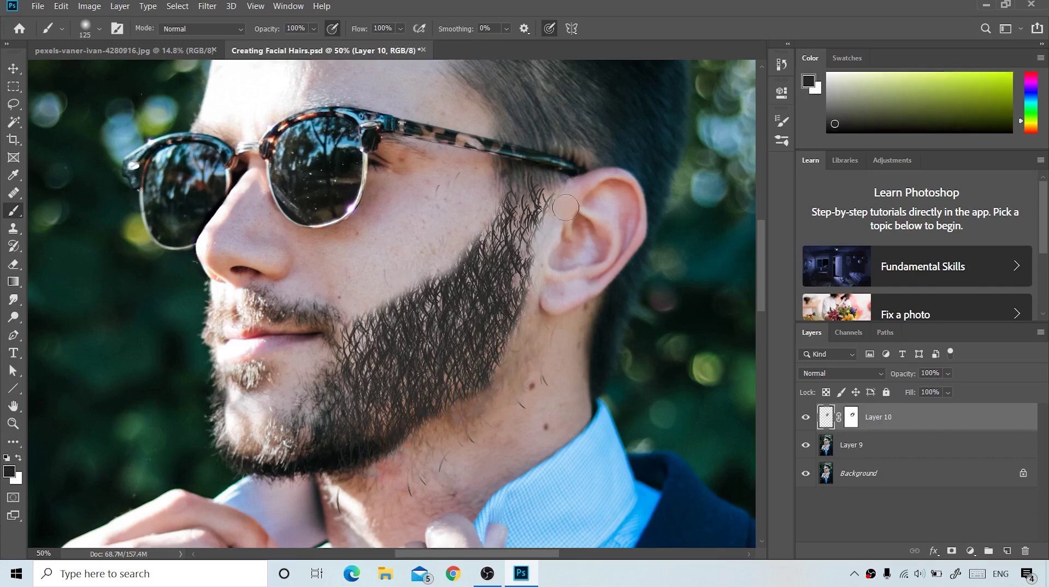
key("x")
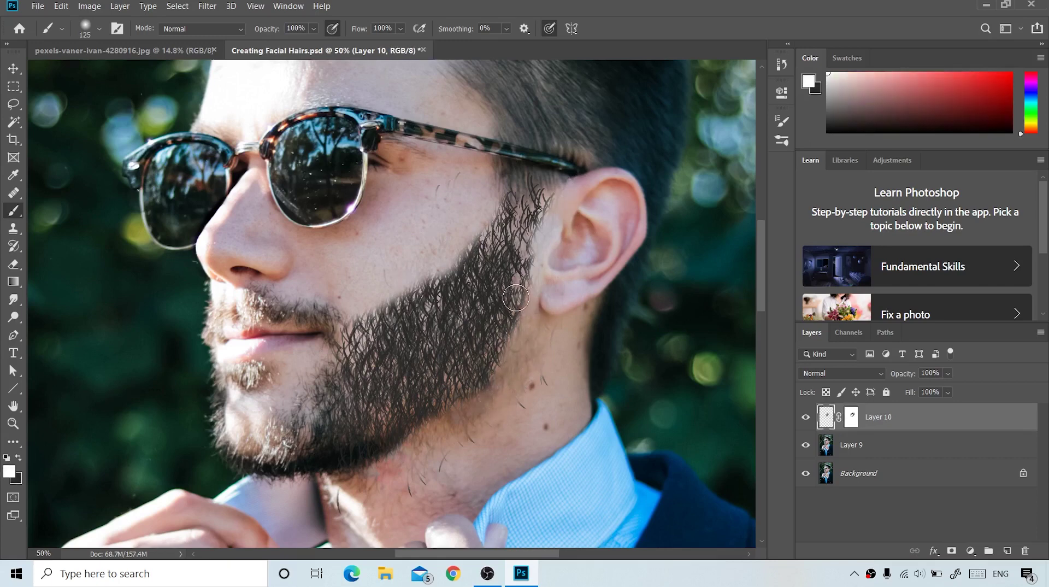
Target Layer 10's mask and refine the beard's rear edge from the jaw to the sideburn, alternating white and black paint
mouse_move(516, 297)
left_mouse_down()
mouse_move(493, 347)
mouse_move(507, 324)
left_mouse_up()
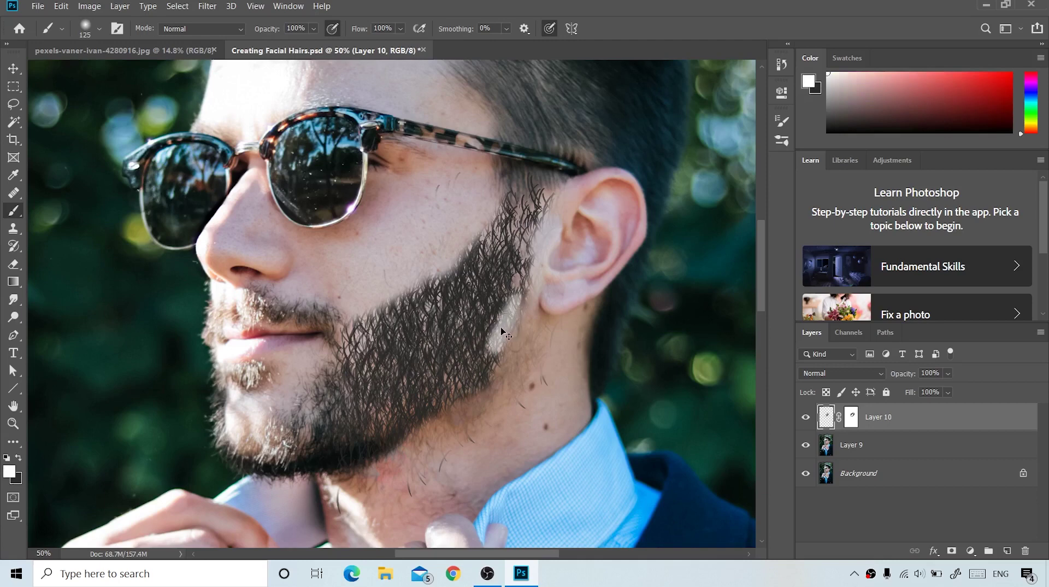
key("ctrl+z")
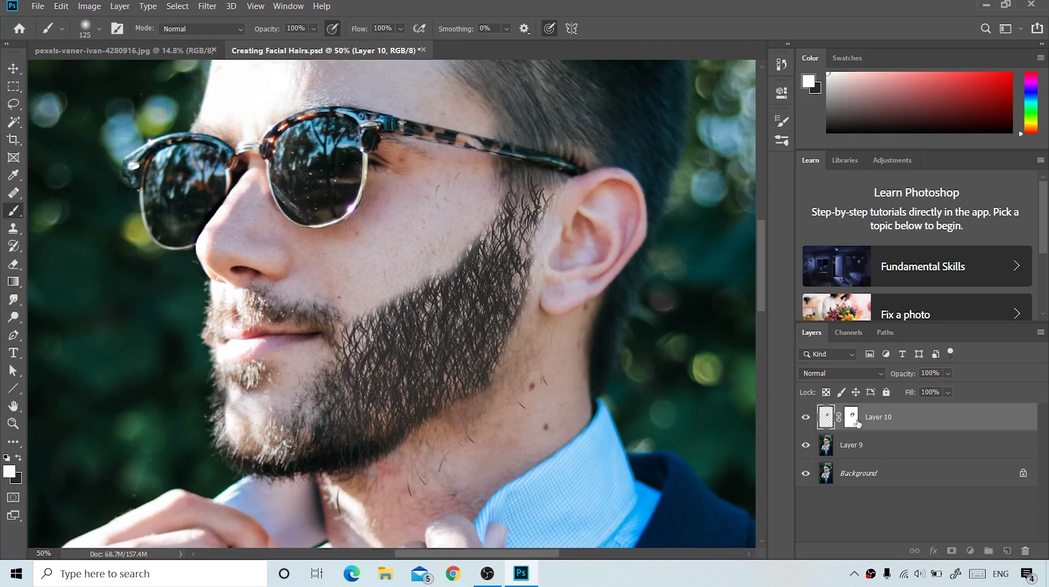
left_click(852, 418)
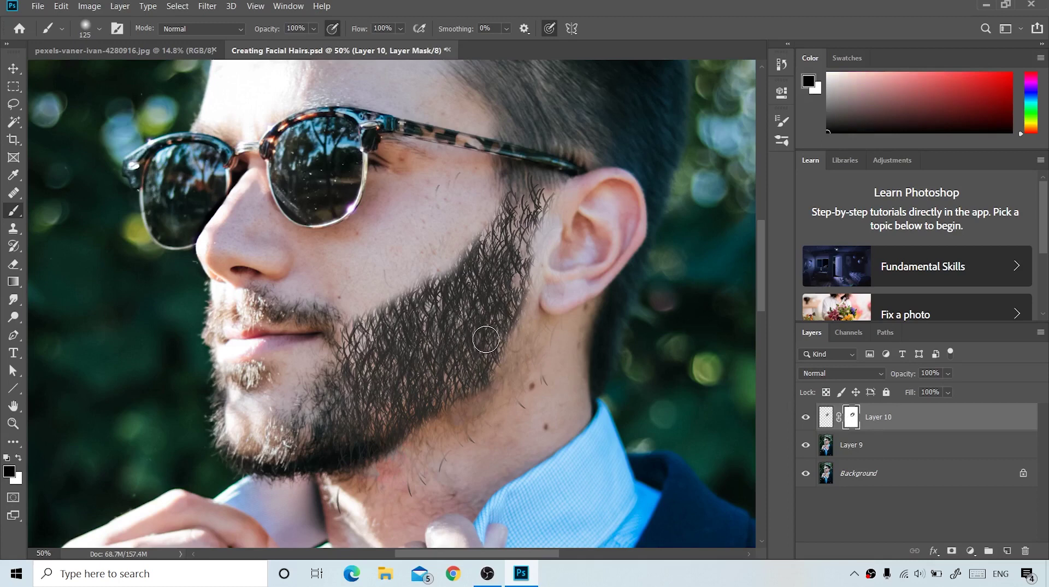
key("x")
mouse_move(516, 304)
left_mouse_down()
mouse_move(506, 360)
mouse_move(453, 407)
mouse_move(475, 407)
mouse_move(437, 440)
mouse_move(482, 415)
left_mouse_up()
key("x")
key("x")
key("x")
mouse_move(519, 383)
left_mouse_down()
mouse_move(409, 452)
mouse_move(524, 376)
mouse_move(541, 326)
mouse_move(538, 267)
mouse_move(550, 195)
left_mouse_up()
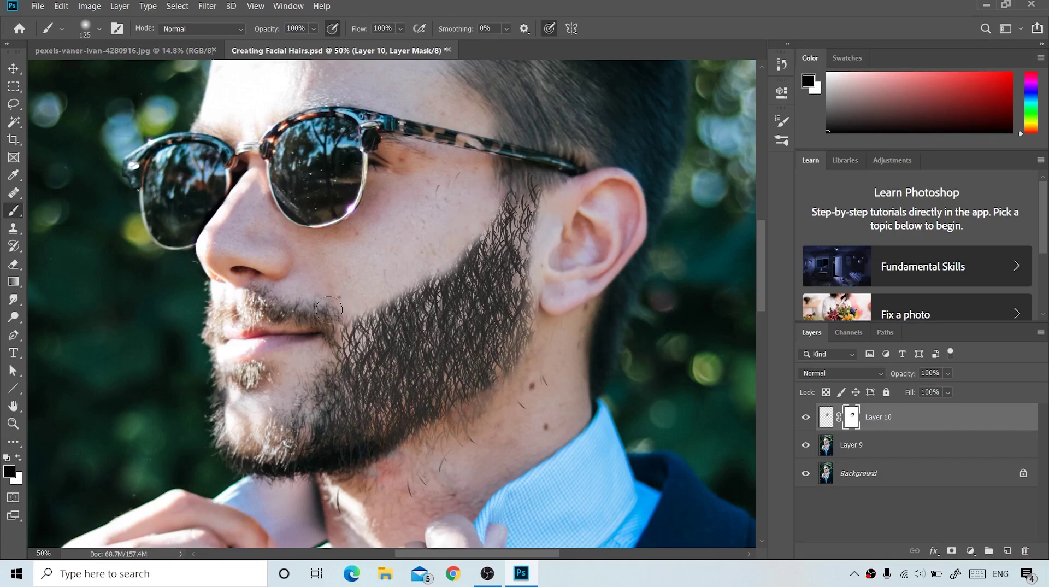
Mask out the cheek hairs beside the mouth in black and restore hairs along the beard's front edge, sideburn and jaw in white
mouse_move(353, 303)
left_mouse_down()
mouse_move(364, 358)
mouse_move(383, 297)
left_mouse_up()
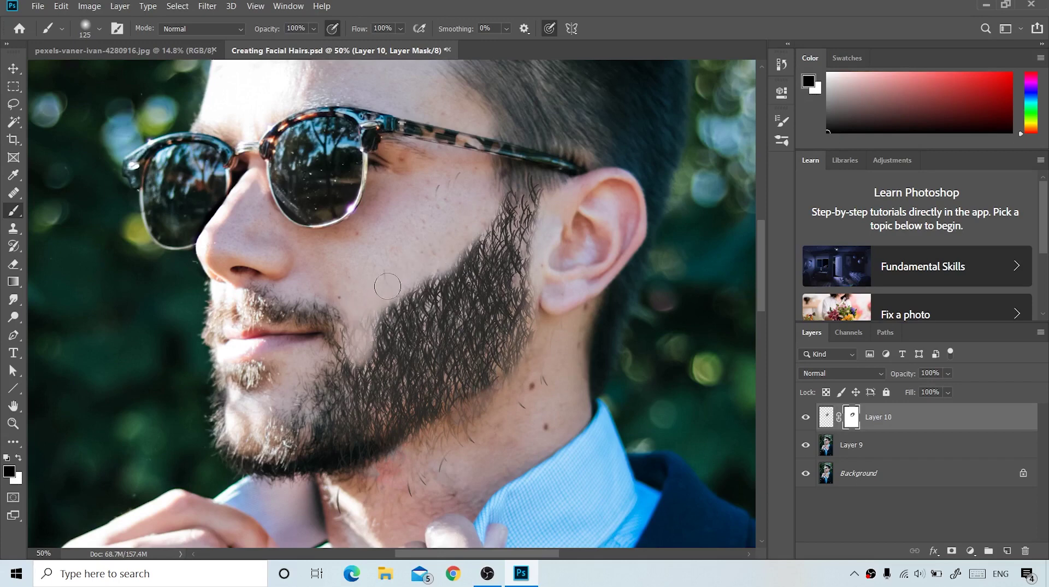
left_click_drag(370, 312, 360, 363)
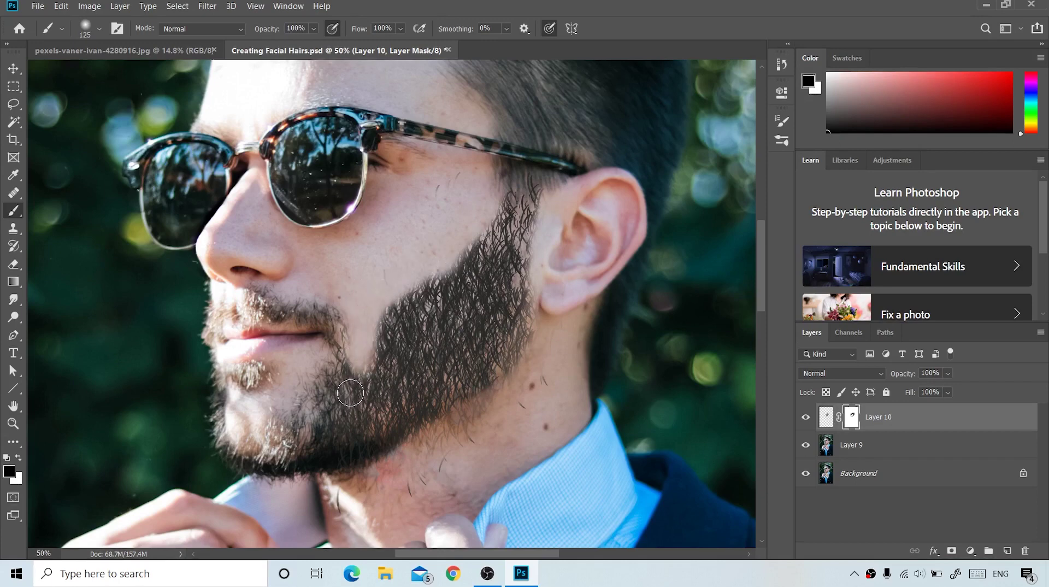
key("x")
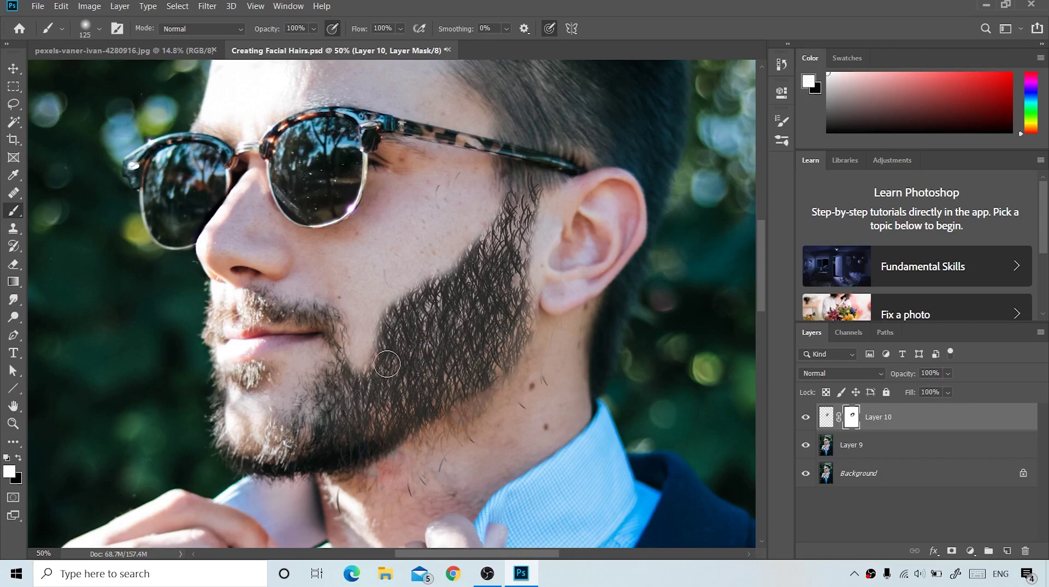
mouse_move(387, 364)
left_mouse_down()
mouse_move(361, 308)
mouse_move(362, 338)
mouse_move(374, 329)
mouse_move(361, 326)
mouse_move(362, 295)
mouse_move(359, 338)
mouse_move(362, 301)
mouse_move(359, 336)
mouse_move(408, 341)
mouse_move(391, 315)
mouse_move(490, 249)
mouse_move(527, 198)
left_mouse_up()
key("x")
key("x")
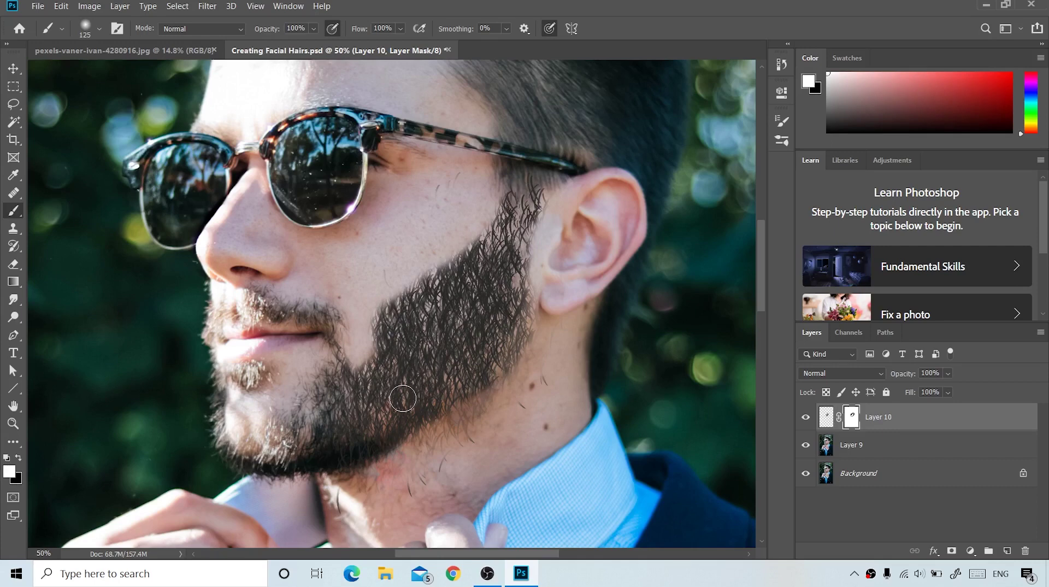
mouse_move(403, 398)
left_mouse_down()
mouse_move(387, 419)
mouse_move(409, 405)
mouse_move(387, 425)
mouse_move(330, 417)
left_mouse_up()
Choose the 125 px hair brush, target Layer 10's image instead of its mask, and make the dark beard color the foreground
left_click(98, 29)
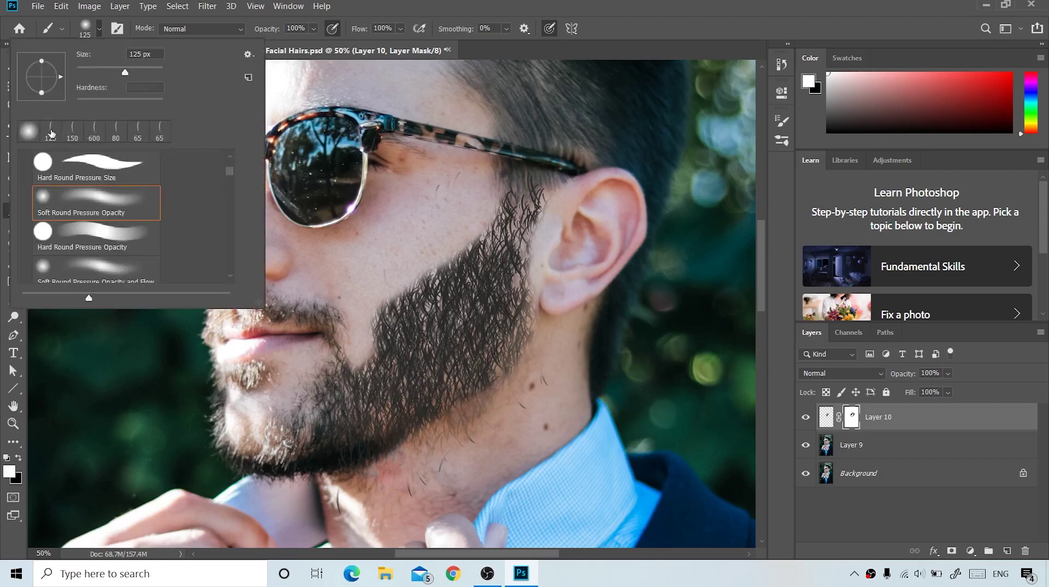
left_click(51, 131)
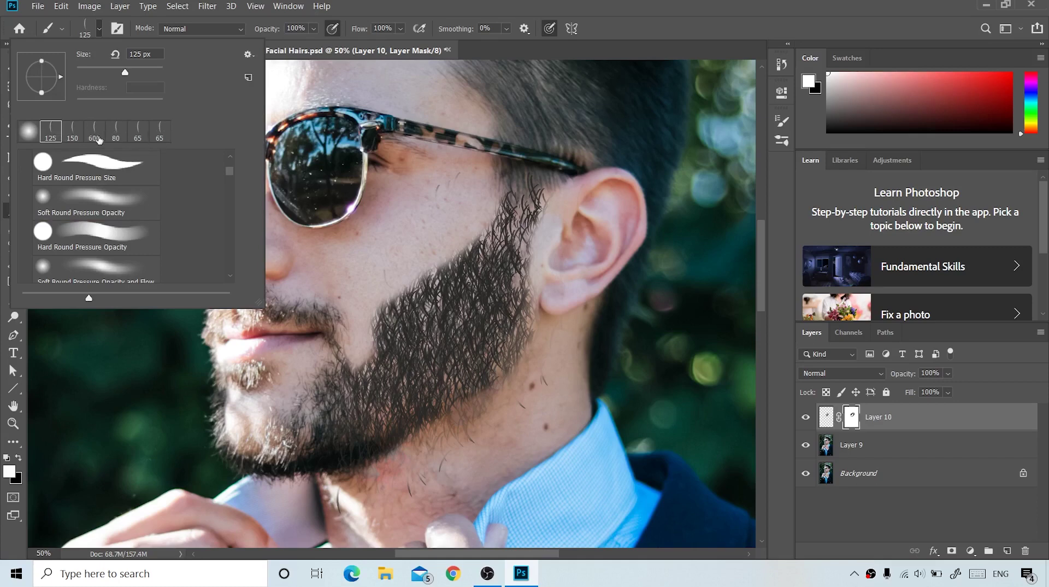
left_click(332, 72)
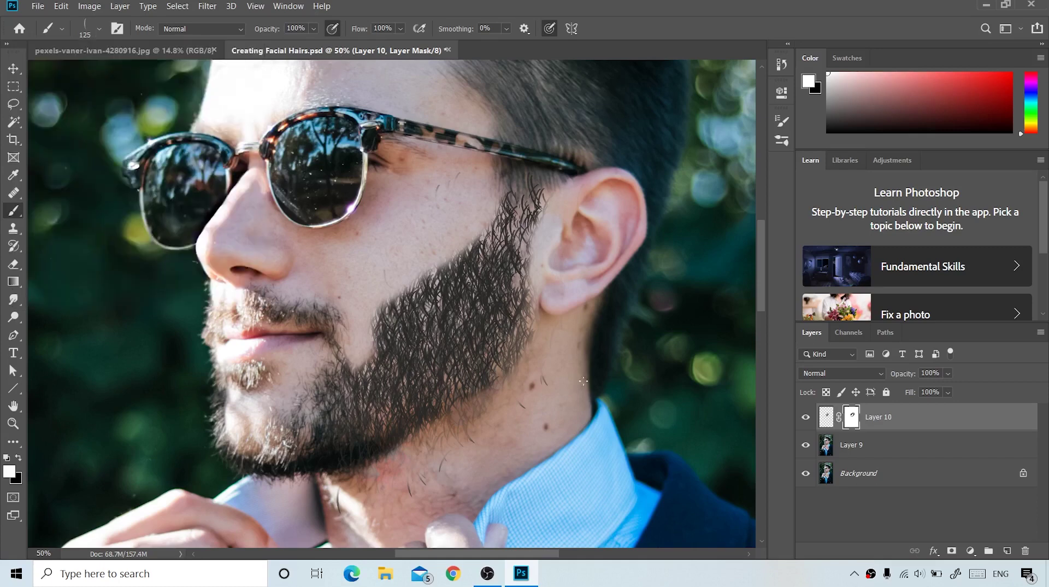
left_click(832, 418)
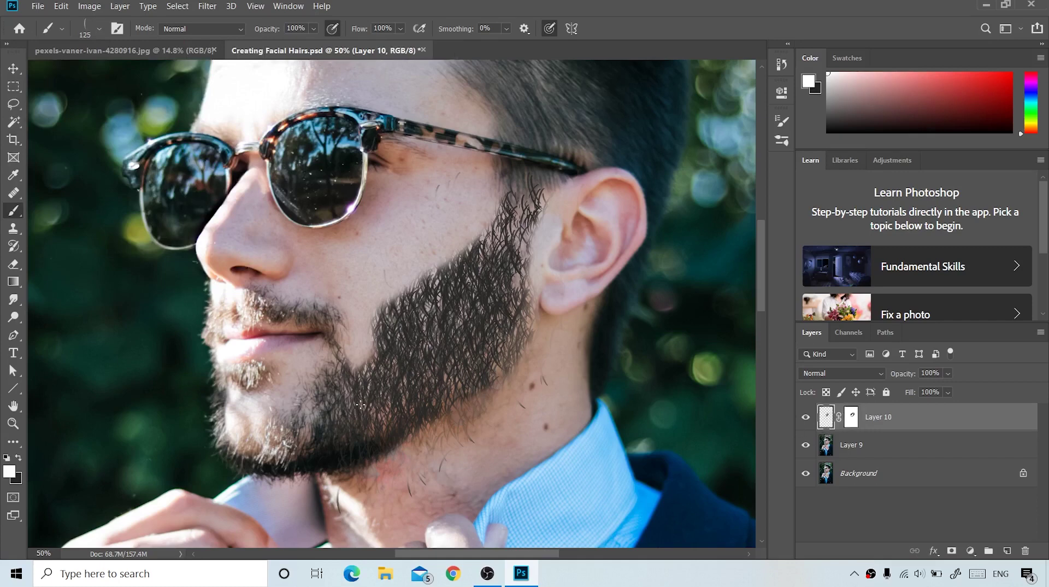
mouse_move(360, 405)
left_mouse_down()
mouse_move(448, 334)
mouse_move(458, 349)
left_mouse_up()
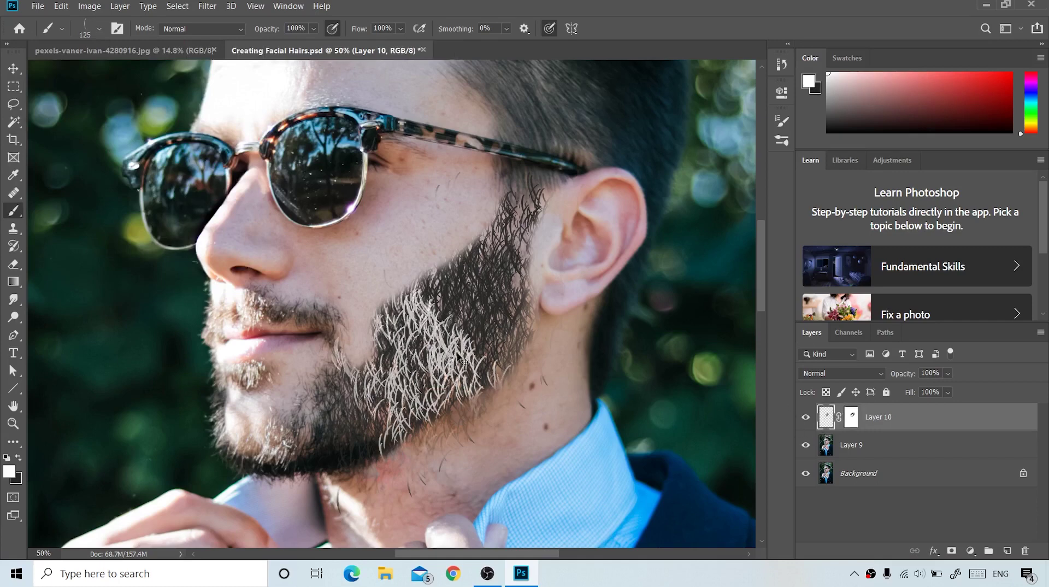
key("ctrl+z")
key("x")
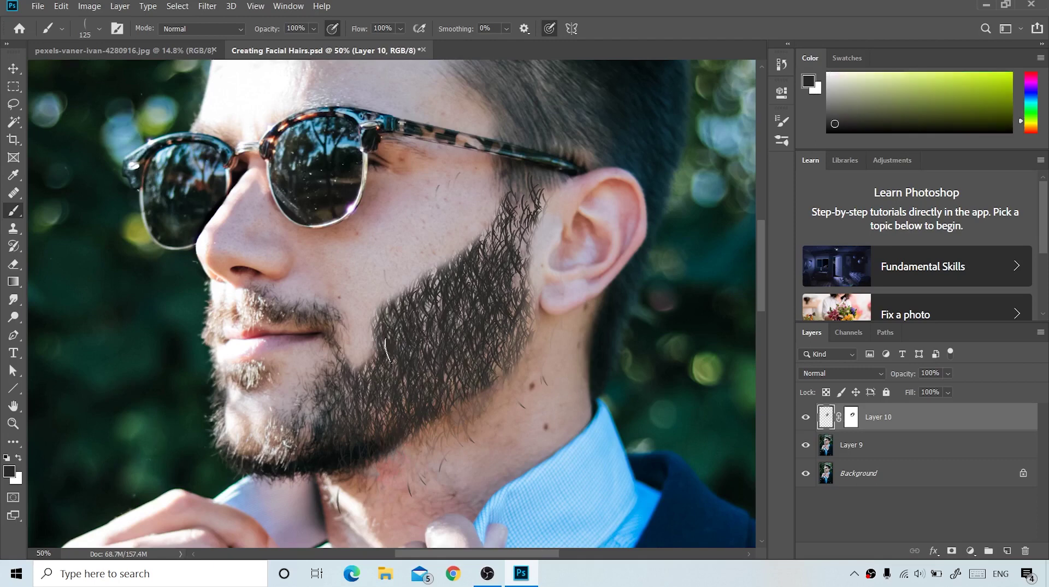
Paint dark hairs over the chin, mouth and mustache area on Layer 10, undoing unwanted strokes along the way
mouse_move(398, 368)
left_mouse_down()
mouse_move(496, 299)
mouse_move(532, 206)
mouse_move(486, 316)
left_mouse_up()
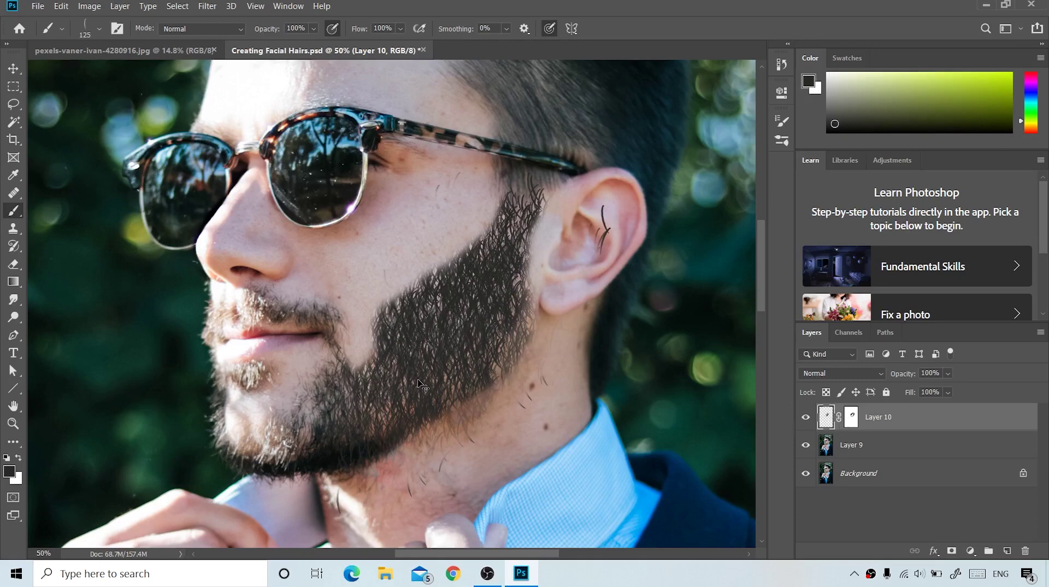
key("ctrl+z")
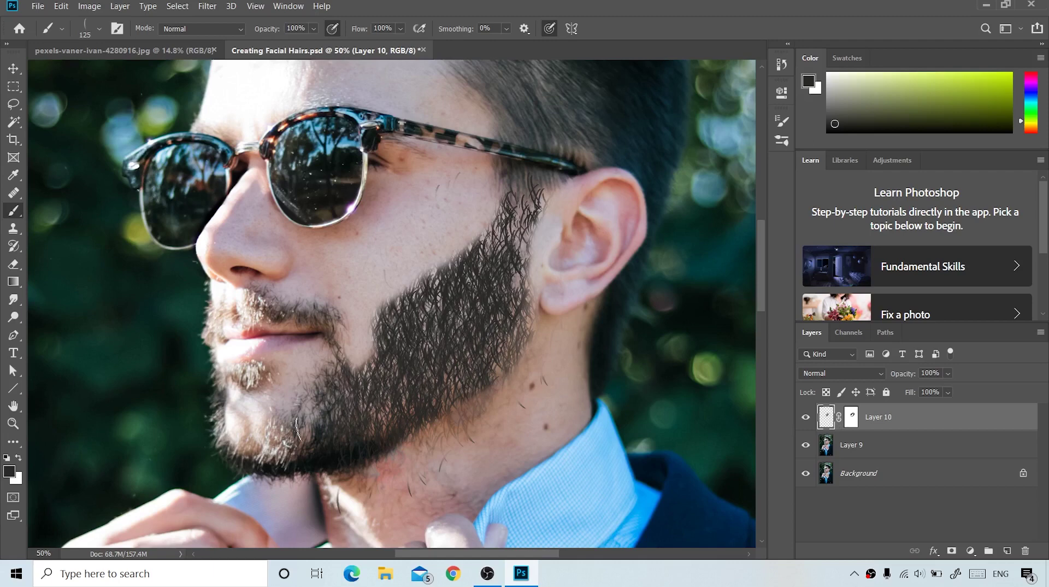
mouse_move(325, 424)
left_mouse_down()
mouse_move(304, 442)
mouse_move(320, 440)
mouse_move(235, 440)
mouse_move(220, 394)
mouse_move(245, 432)
mouse_move(254, 418)
mouse_move(230, 442)
mouse_move(225, 386)
mouse_move(194, 327)
mouse_move(235, 314)
mouse_move(310, 316)
left_mouse_up()
key("ctrl+z")
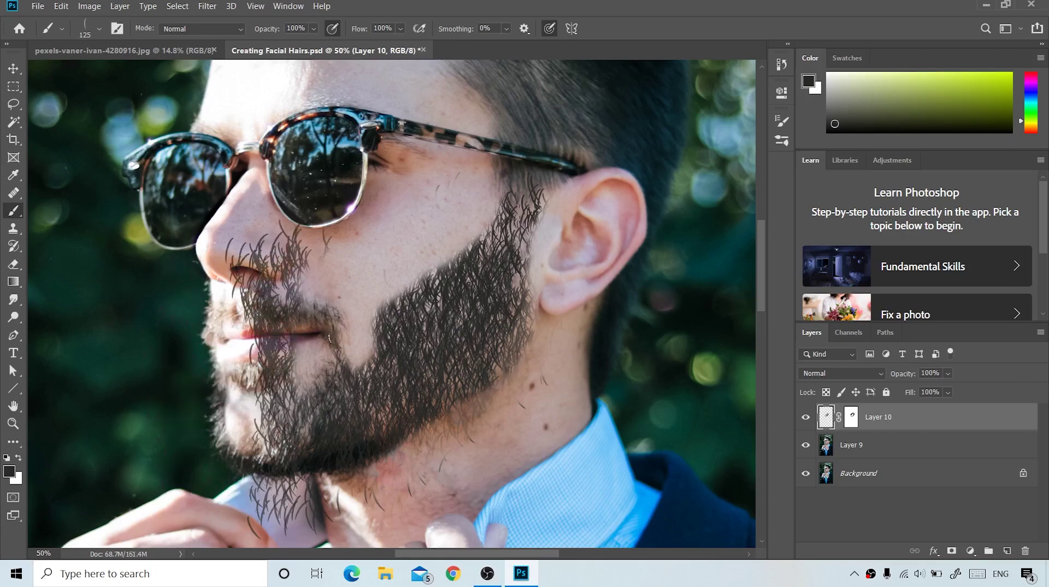
left_click_drag(343, 348, 343, 363)
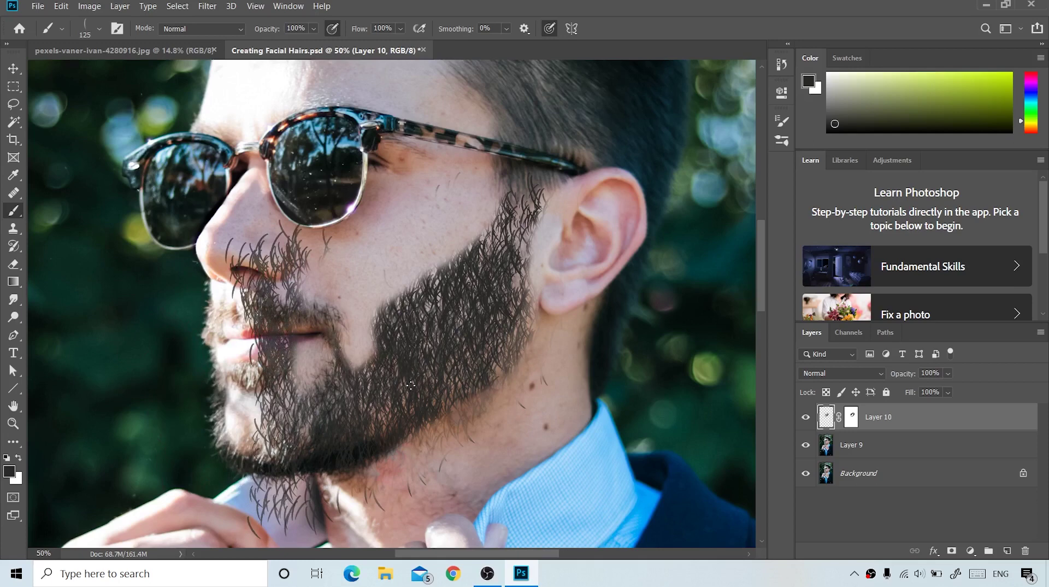
key("ctrl+z")
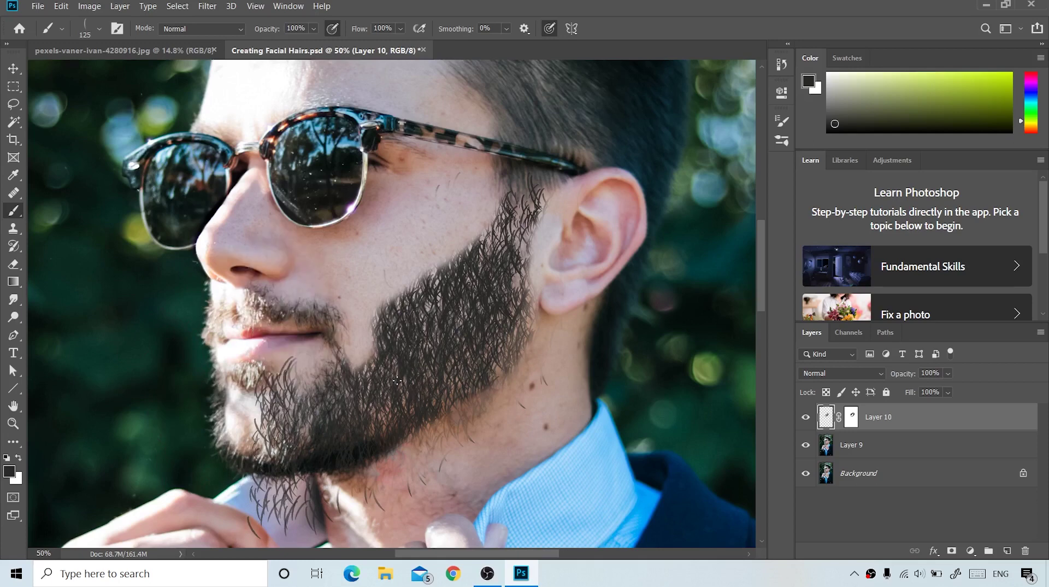
left_click_drag(243, 307, 322, 319)
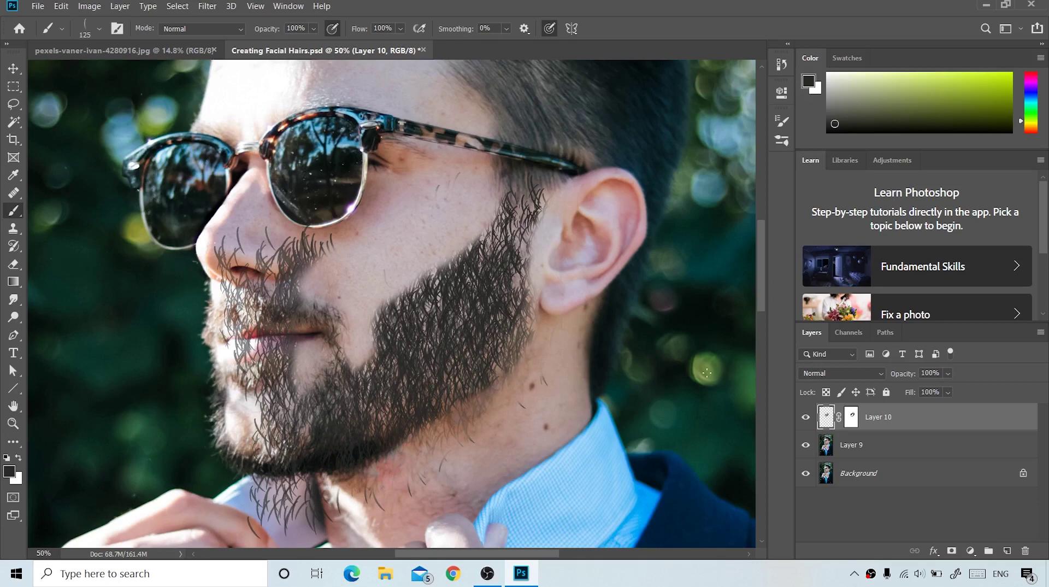
Target Layer 10's mask and choose the Soft Round Pressure Opacity brush, undoing the stroke made with the hair brush
left_click(852, 417)
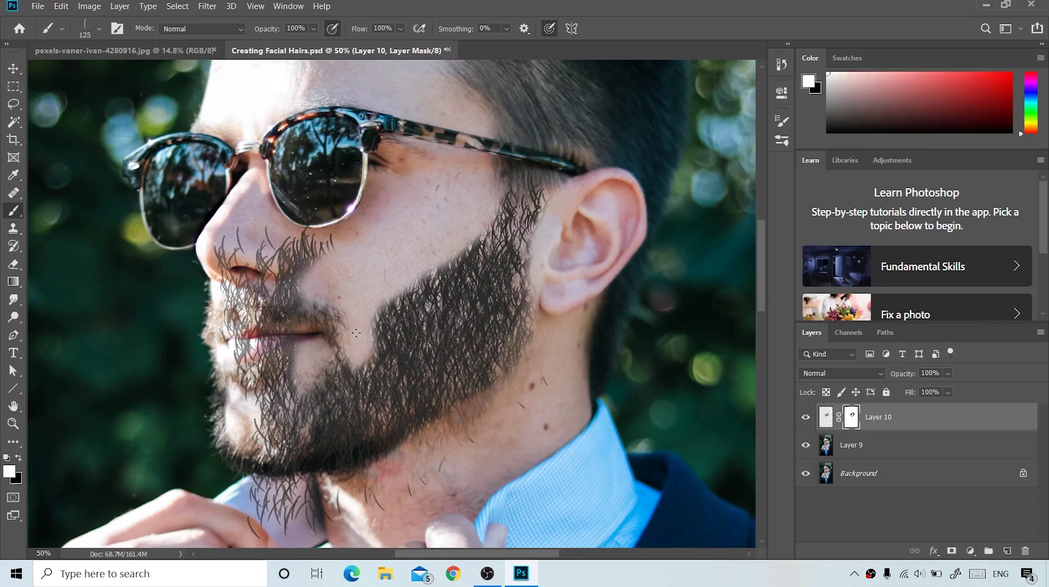
key("z")
left_click_drag(317, 252, 323, 252)
left_click(14, 211)
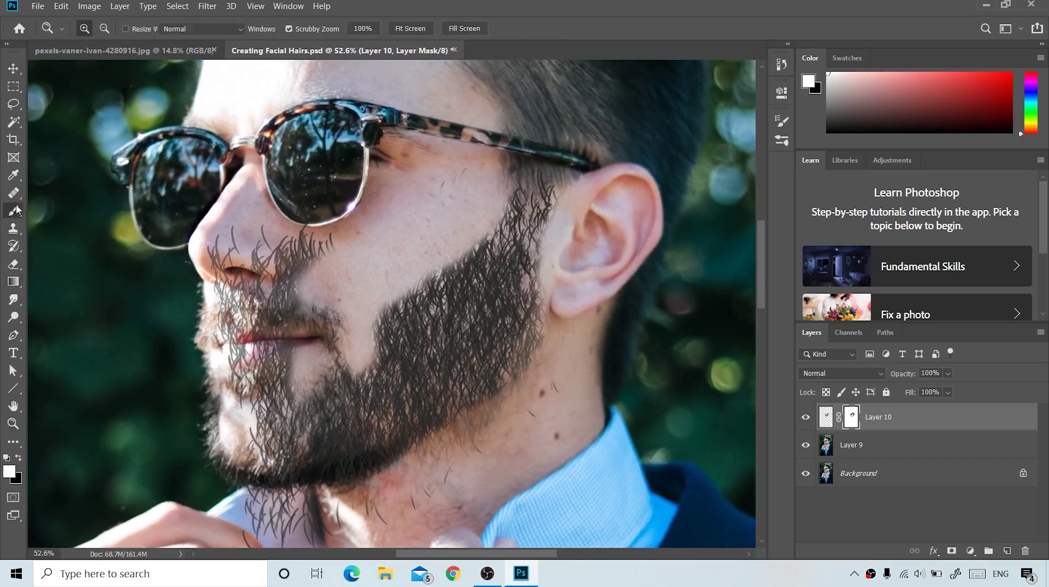
mouse_move(315, 238)
left_mouse_down()
mouse_move(344, 251)
mouse_move(337, 242)
mouse_move(345, 267)
left_mouse_up()
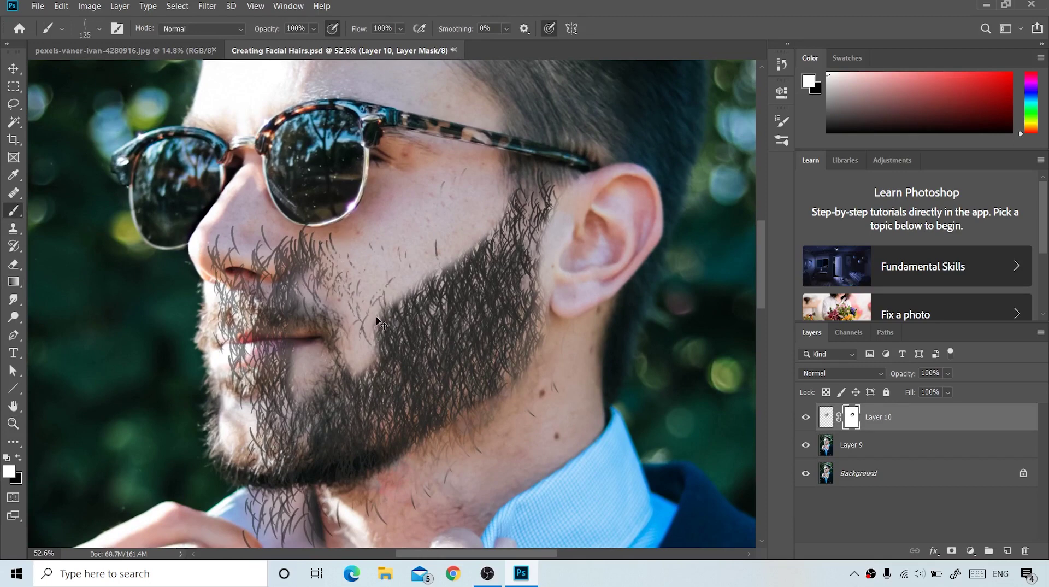
key("ctrl+z")
left_click(99, 29)
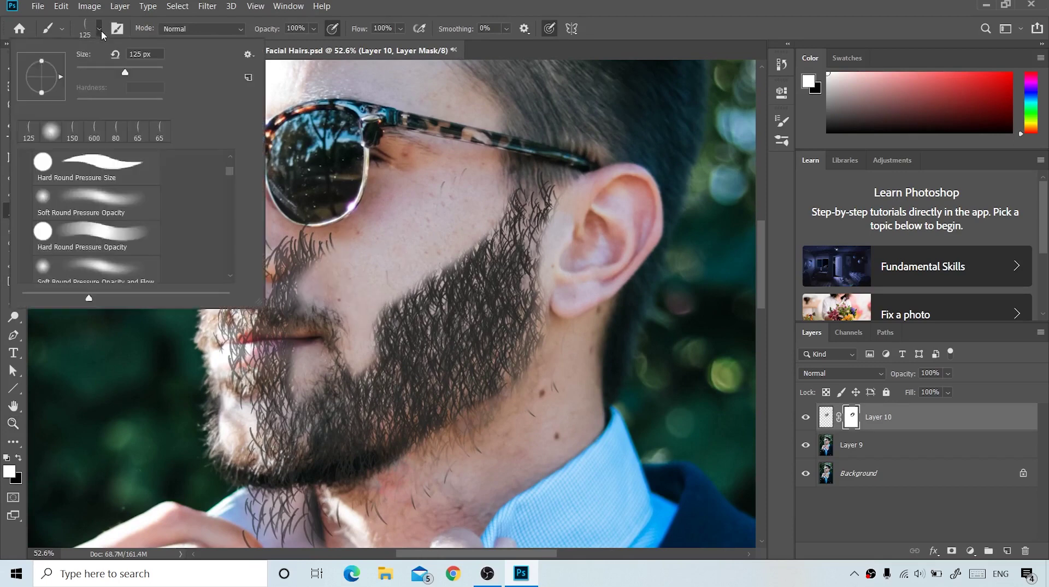
left_click(69, 197)
left_click(405, 229)
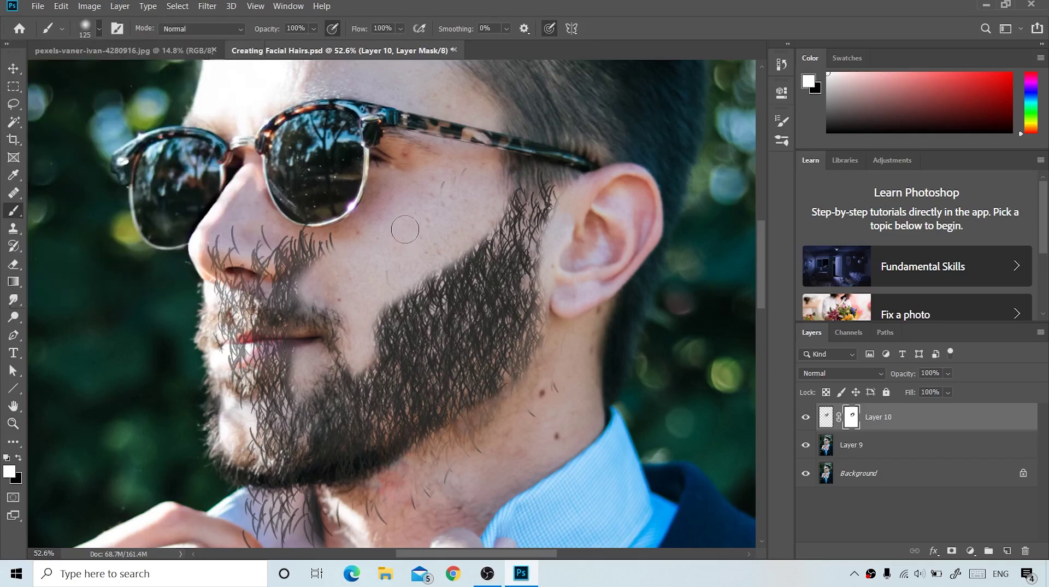
Mask out the excess hairs over the nose, upper cheek, lips and chin with black, alternating with white to refine the mustache edge
mouse_move(309, 257)
left_mouse_down()
mouse_move(329, 241)
mouse_move(316, 241)
mouse_move(318, 272)
mouse_move(340, 245)
mouse_move(287, 280)
mouse_move(317, 258)
mouse_move(348, 254)
mouse_move(285, 277)
mouse_move(236, 270)
mouse_move(282, 245)
mouse_move(361, 265)
mouse_move(228, 258)
mouse_move(254, 238)
mouse_move(214, 246)
mouse_move(214, 268)
mouse_move(285, 281)
mouse_move(332, 306)
left_mouse_up()
key("x")
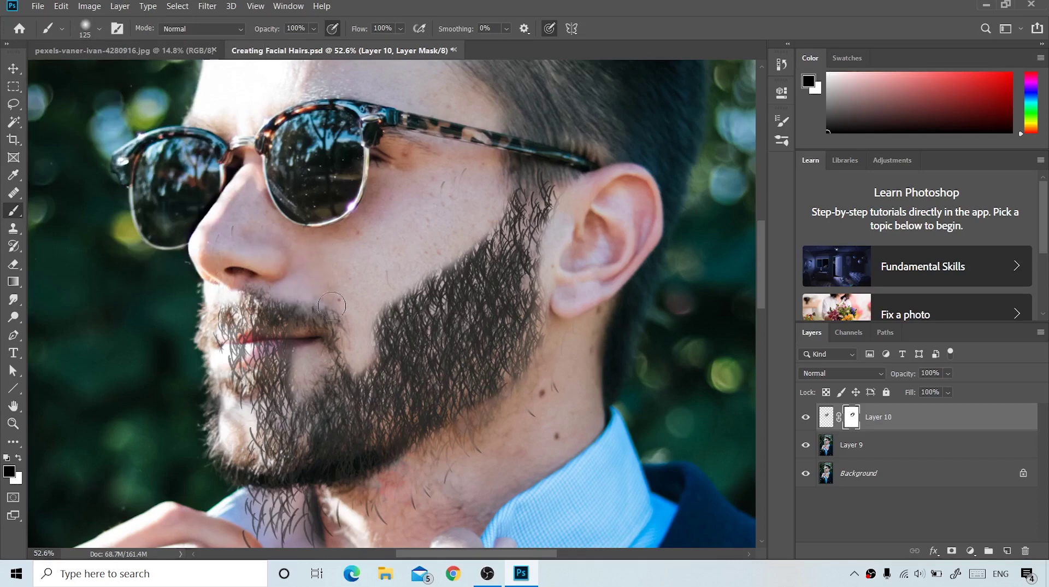
mouse_move(218, 339)
left_mouse_down()
mouse_move(287, 349)
mouse_move(238, 361)
mouse_move(247, 383)
mouse_move(291, 387)
mouse_move(281, 416)
mouse_move(305, 377)
mouse_move(279, 432)
mouse_move(260, 399)
mouse_move(235, 397)
mouse_move(265, 428)
mouse_move(290, 414)
mouse_move(291, 432)
mouse_move(301, 401)
mouse_move(280, 449)
mouse_move(313, 352)
mouse_move(308, 359)
mouse_move(317, 382)
mouse_move(318, 363)
mouse_move(335, 364)
mouse_move(345, 322)
mouse_move(331, 318)
mouse_move(343, 331)
mouse_move(335, 321)
mouse_move(348, 289)
mouse_move(332, 283)
mouse_move(357, 300)
mouse_move(355, 332)
mouse_move(355, 321)
mouse_move(344, 327)
mouse_move(330, 279)
mouse_move(352, 288)
mouse_move(347, 329)
mouse_move(344, 288)
mouse_move(323, 284)
mouse_move(344, 294)
mouse_move(326, 284)
mouse_move(355, 322)
mouse_move(358, 348)
mouse_move(336, 371)
mouse_move(343, 337)
mouse_move(311, 385)
left_mouse_up()
key("x")
key("x")
key("x")
key("x")
key("x")
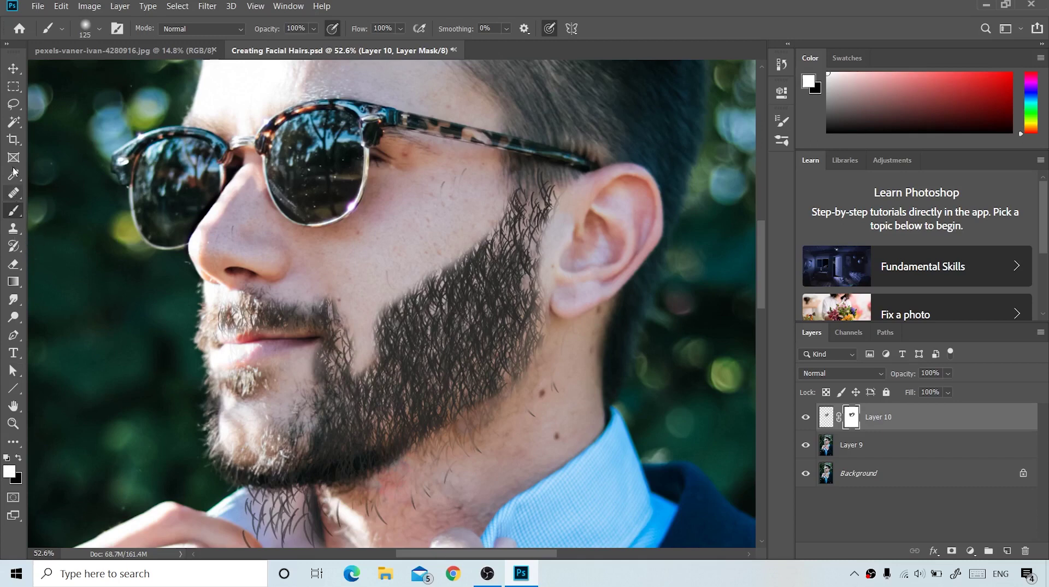
Try revealing scattered hairs beside the mouth corner by painting white on the mask with the 125 px hair brush
left_click(100, 30)
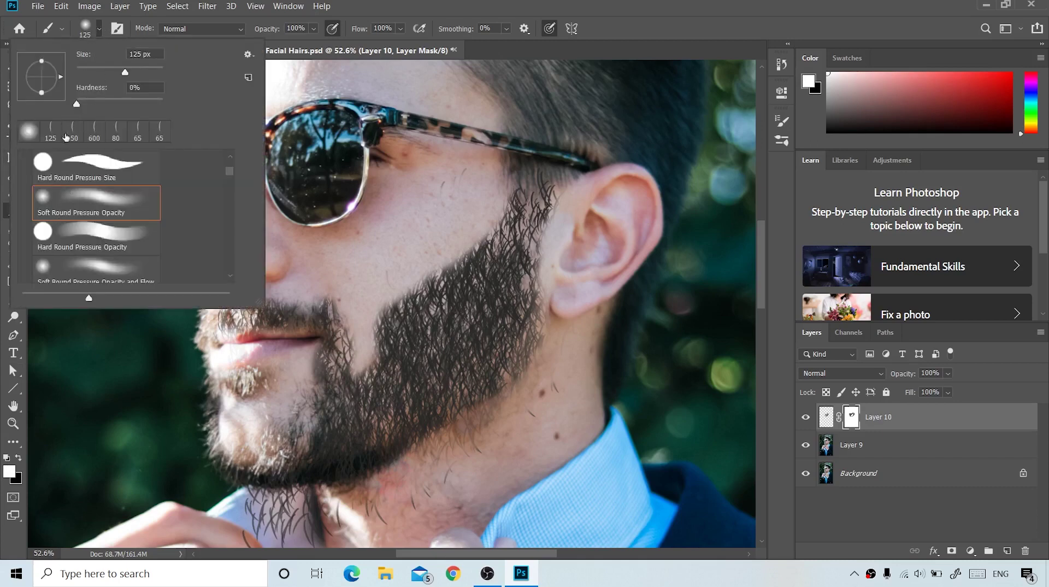
left_click(50, 130)
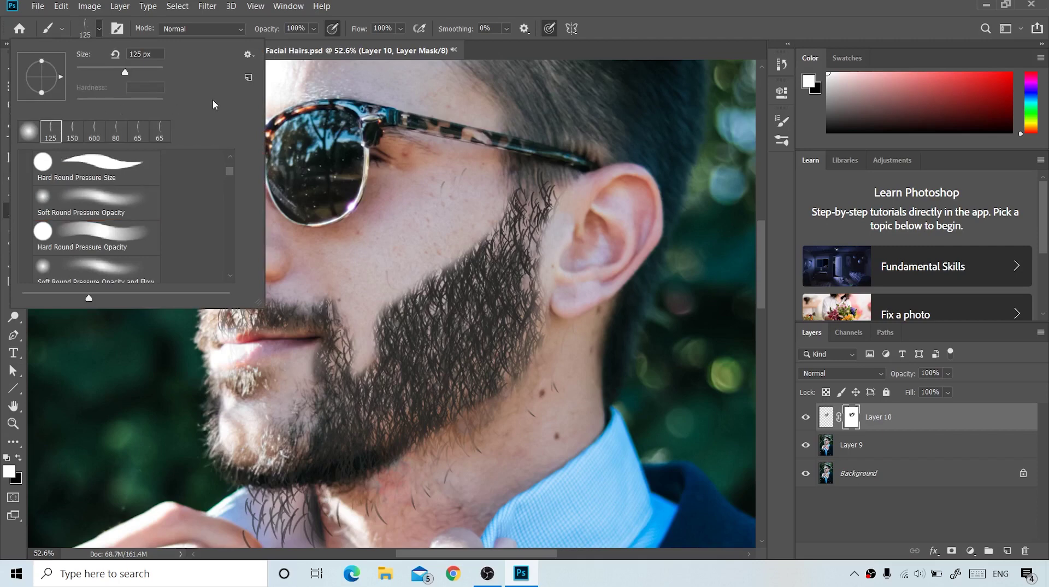
left_click(396, 78)
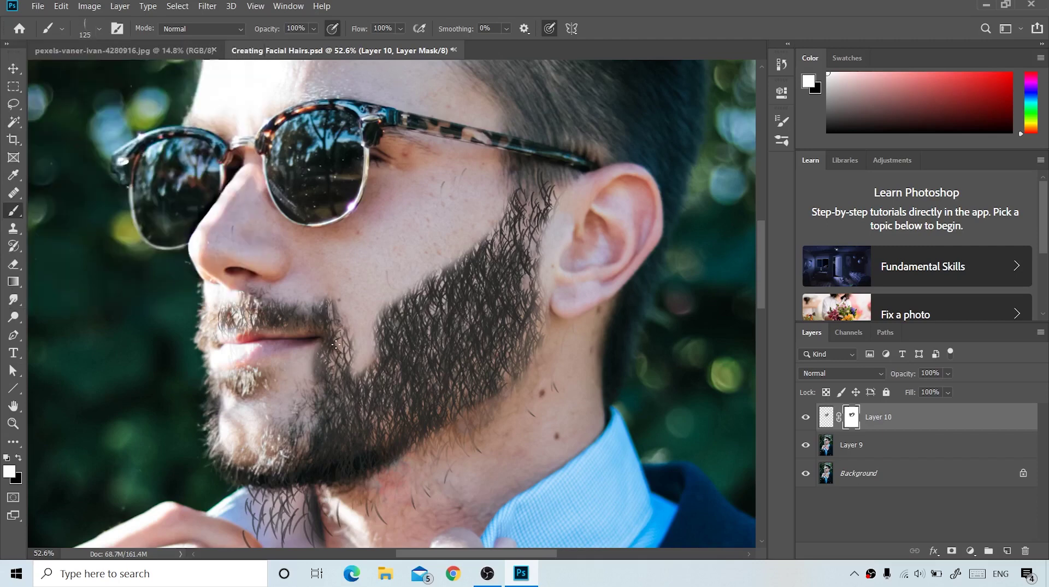
mouse_move(336, 345)
left_mouse_down()
mouse_move(332, 299)
mouse_move(340, 345)
left_mouse_up()
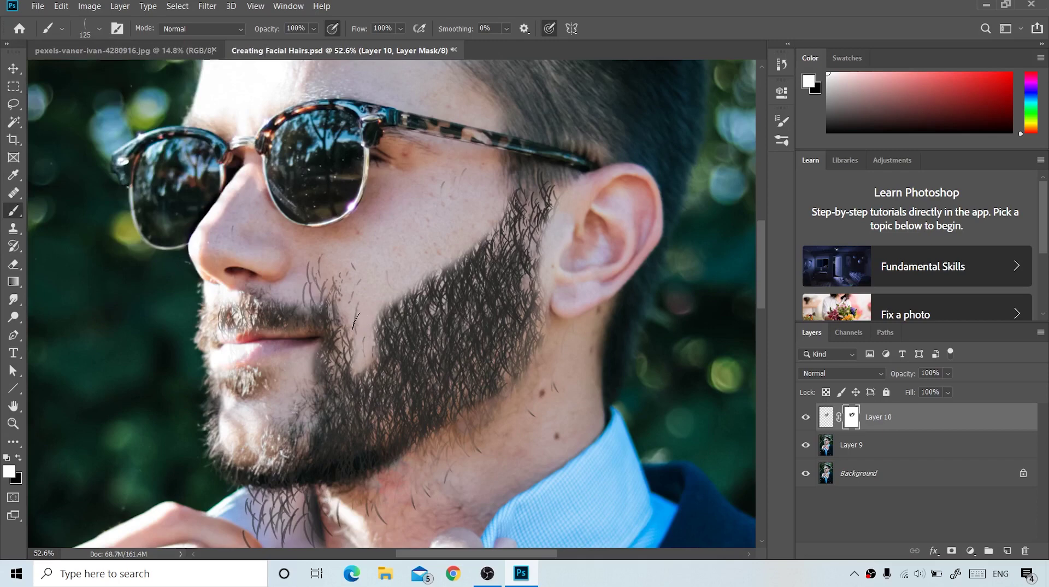
Mask out the stray hairs beside the nose and mouth corner in black with the Soft Round Pressure Opacity brush
left_click(98, 31)
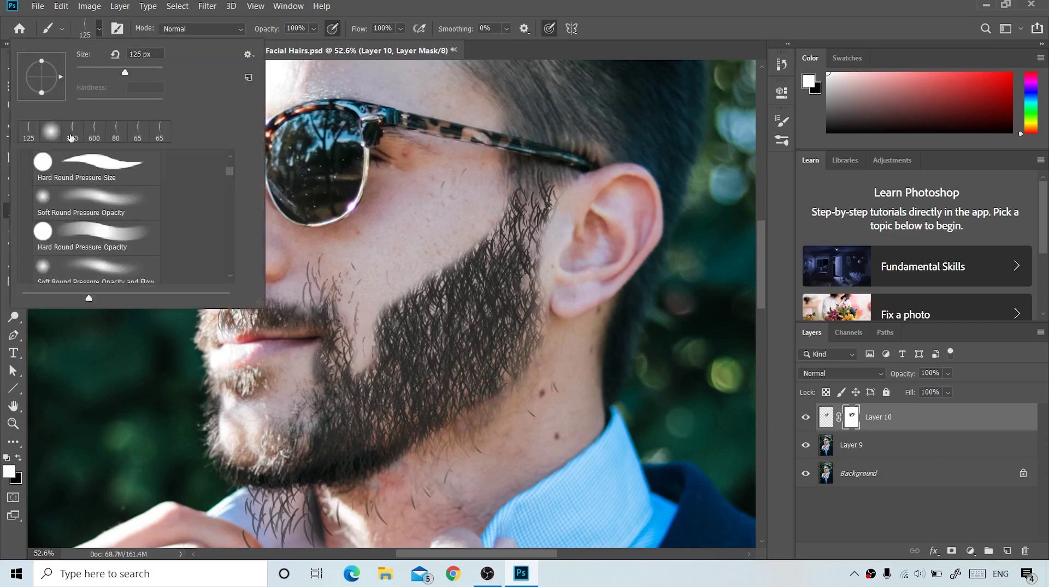
left_click(97, 215)
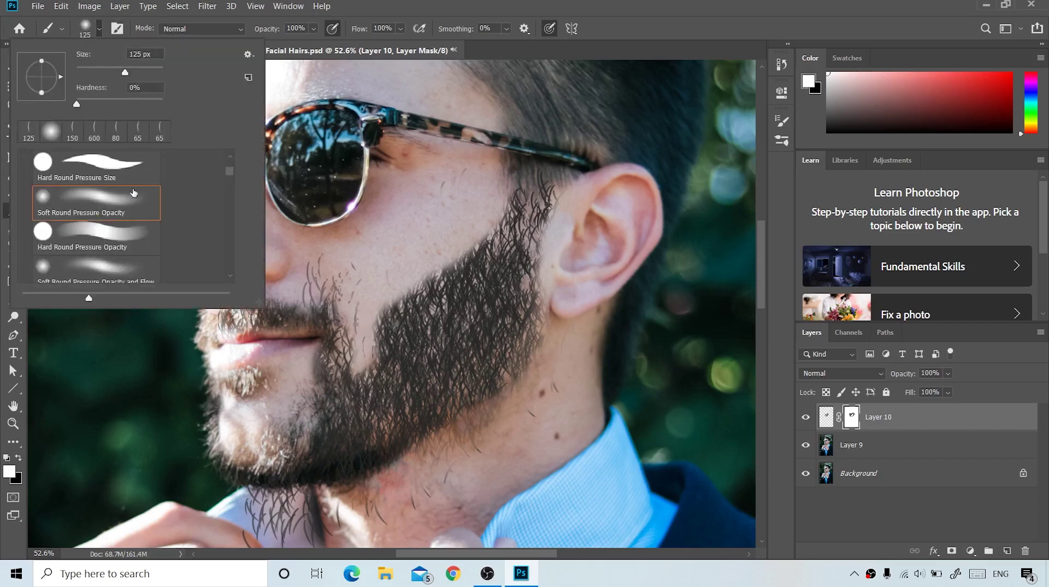
left_click(413, 206)
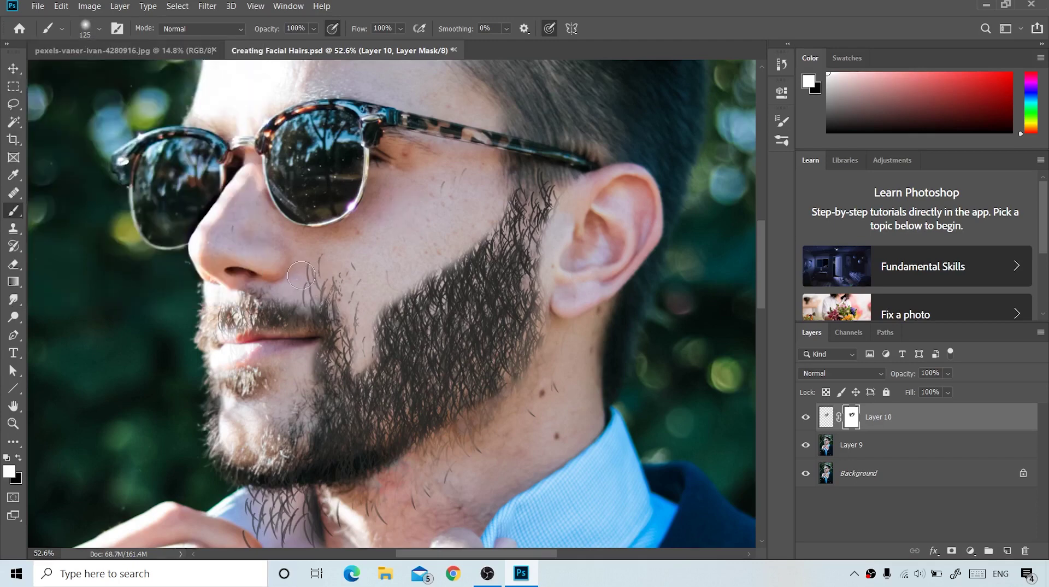
key("x")
mouse_move(298, 281)
left_mouse_down()
mouse_move(327, 284)
mouse_move(301, 281)
mouse_move(362, 305)
mouse_move(357, 344)
left_mouse_up()
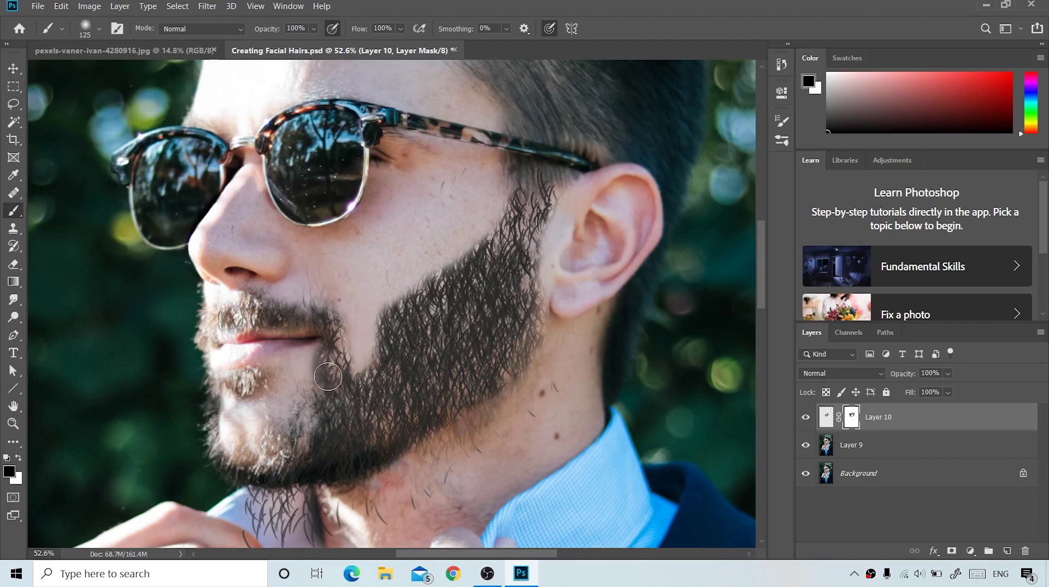
Refine the beard edge beside the mouth corner and along the cheek and sideburn by alternating white and black on Layer 10's mask
key("x")
mouse_move(336, 352)
left_mouse_down()
mouse_move(347, 304)
mouse_move(317, 282)
mouse_move(333, 290)
mouse_move(311, 291)
mouse_move(365, 307)
mouse_move(362, 344)
mouse_move(372, 347)
mouse_move(355, 389)
mouse_move(378, 377)
mouse_move(361, 386)
mouse_move(377, 367)
mouse_move(371, 346)
mouse_move(361, 381)
mouse_move(380, 389)
mouse_move(349, 412)
mouse_move(395, 377)
mouse_move(399, 326)
mouse_move(417, 300)
mouse_move(405, 304)
mouse_move(521, 233)
mouse_move(539, 208)
mouse_move(521, 245)
mouse_move(526, 280)
mouse_move(540, 254)
left_mouse_up()
key("x")
key("x")
key("x")
key("x")
key("x")
key("x")
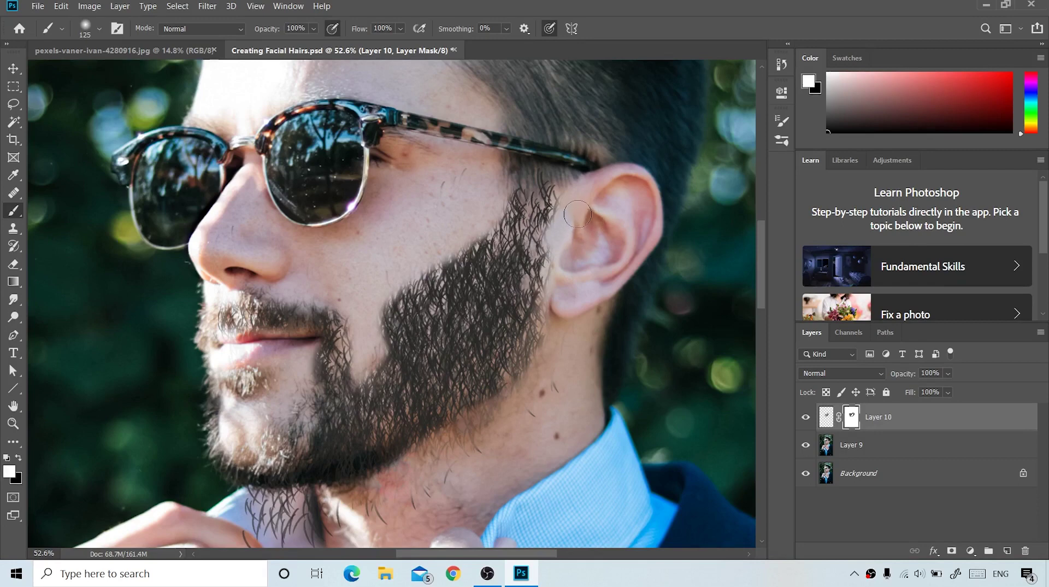
Reveal hairs before the ear in white on the mask, and black out the excess beside the ear, along the rear jaw and neck
left_click_drag(570, 220, 558, 258)
key("x")
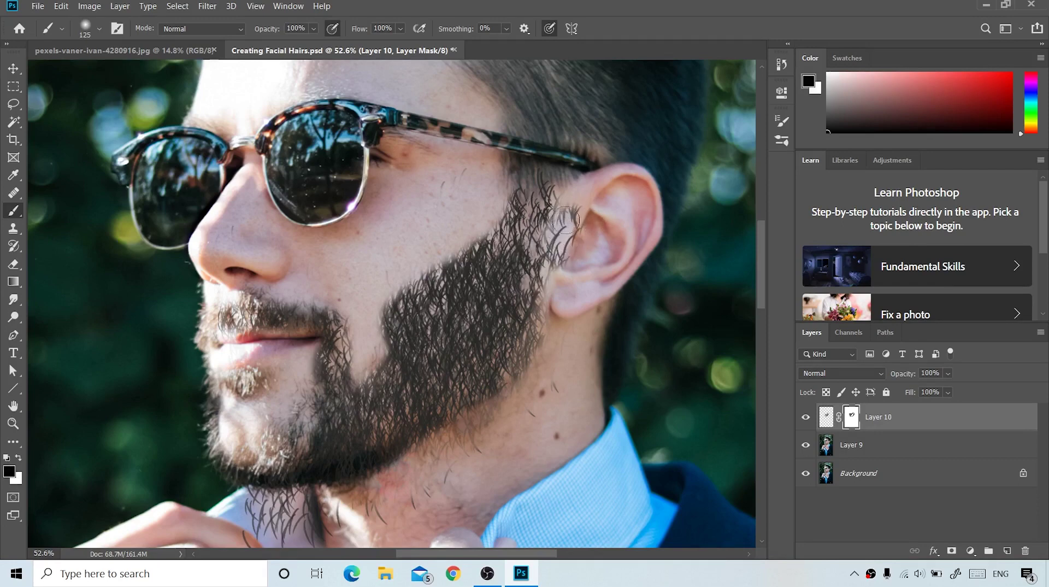
mouse_move(566, 220)
left_mouse_down()
mouse_move(555, 268)
mouse_move(568, 229)
mouse_move(546, 202)
mouse_move(557, 229)
mouse_move(535, 276)
mouse_move(533, 364)
mouse_move(547, 349)
left_mouse_up()
key("ctrl+z")
mouse_move(583, 205)
left_mouse_down()
mouse_move(572, 239)
mouse_move(566, 220)
mouse_move(552, 247)
mouse_move(534, 365)
mouse_move(491, 421)
left_mouse_up()
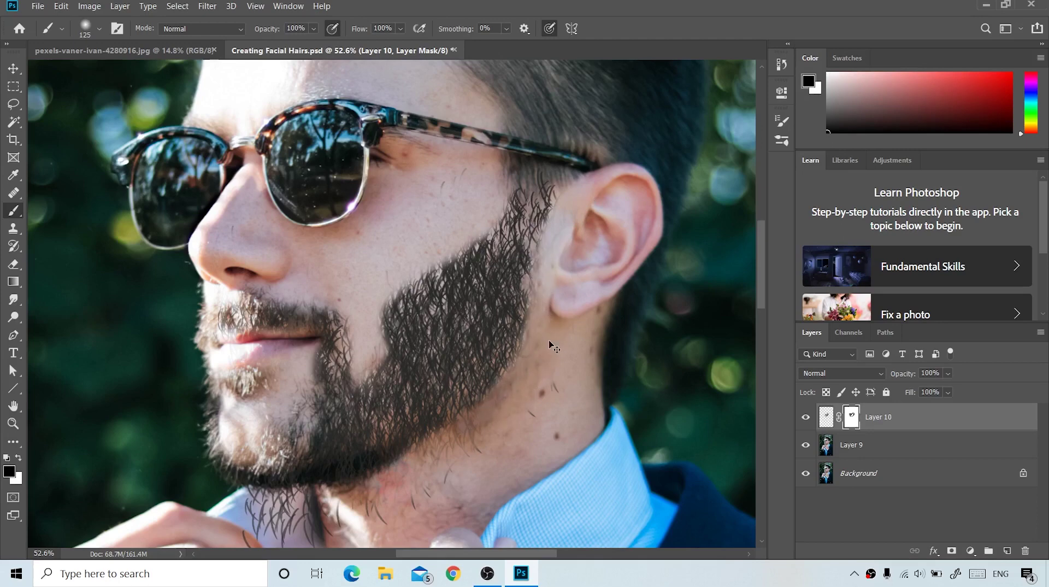
key("ctrl+z")
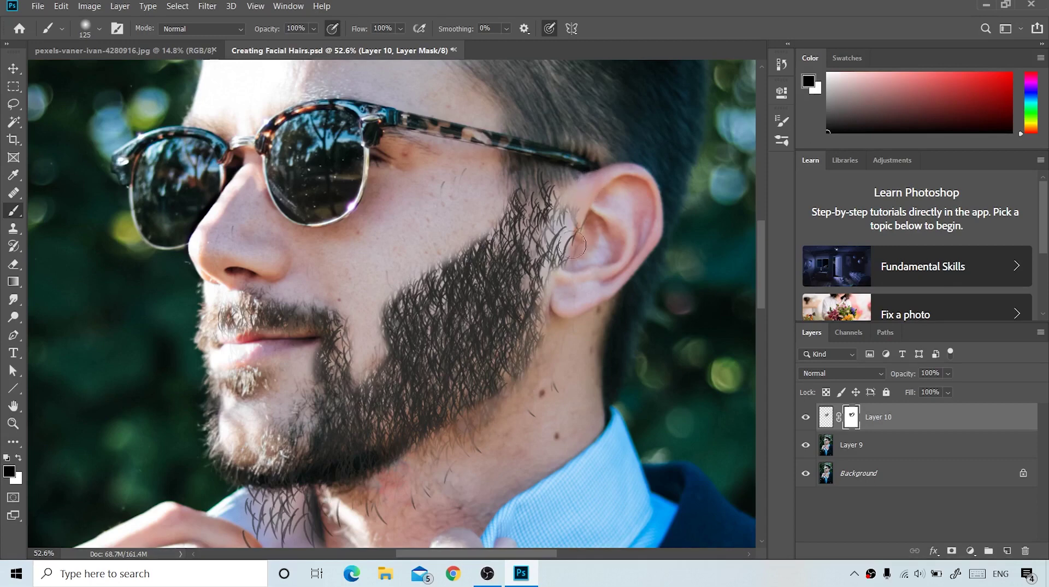
mouse_move(572, 244)
left_mouse_down()
mouse_move(550, 256)
mouse_move(551, 365)
left_mouse_up()
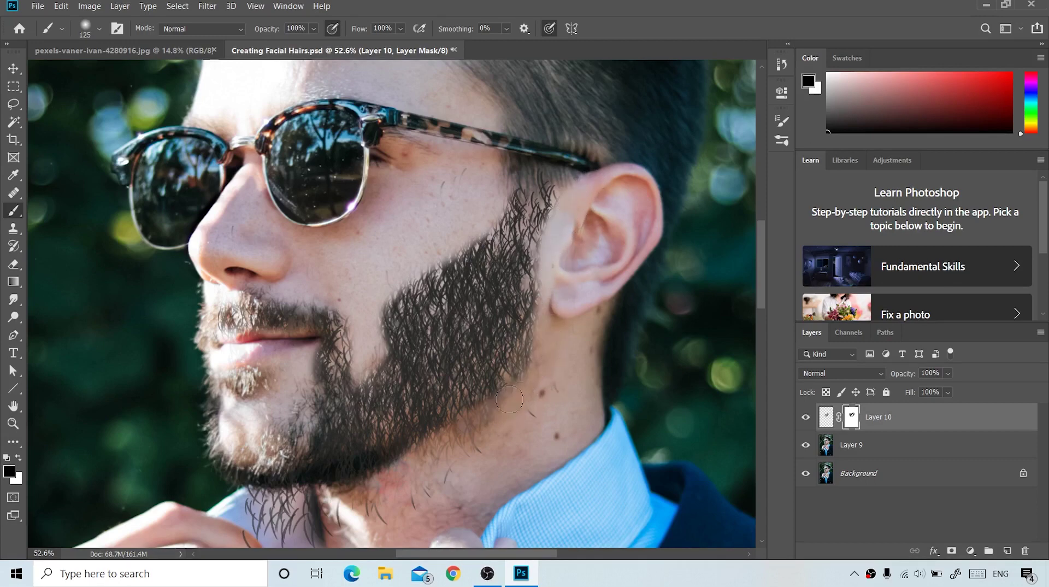
mouse_move(450, 453)
left_mouse_down()
mouse_move(423, 486)
mouse_move(362, 518)
mouse_move(278, 532)
mouse_move(233, 522)
mouse_move(309, 514)
mouse_move(256, 508)
mouse_move(272, 502)
mouse_move(388, 494)
left_mouse_up()
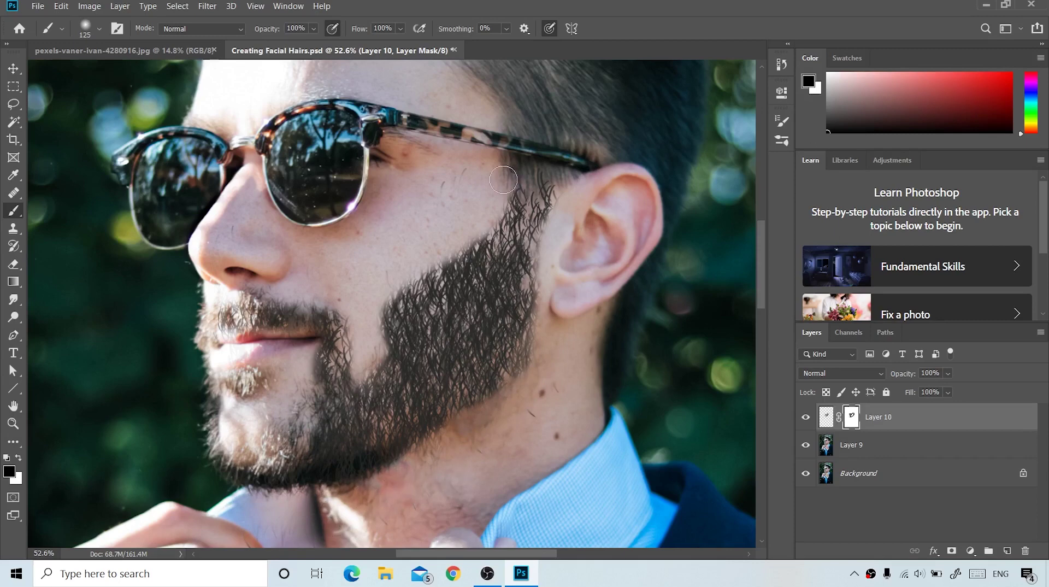
Target Layer 10's layer mask and set its feather to 16.7 px
key("ctrl+2")
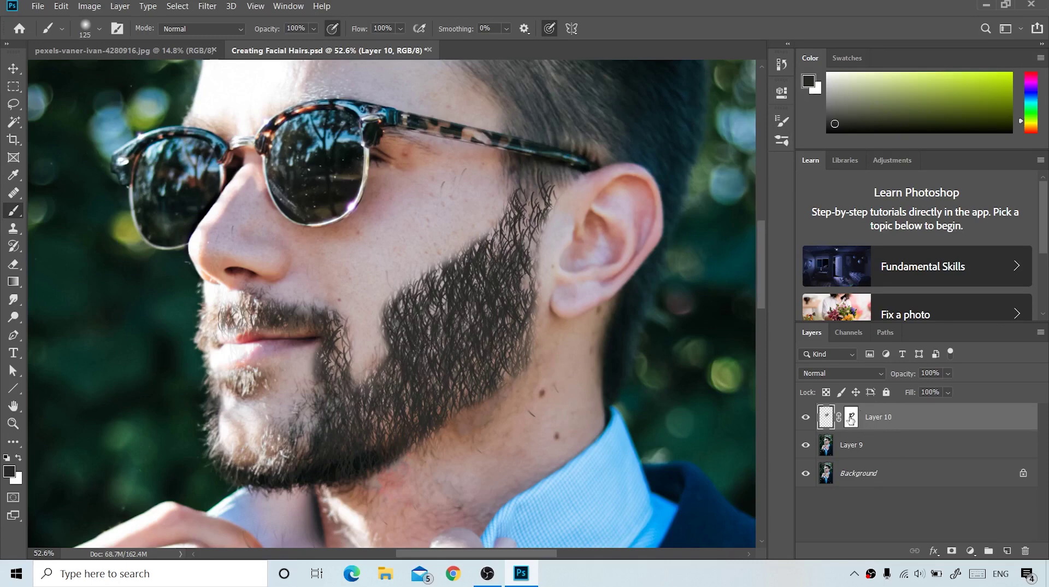
left_click(851, 419)
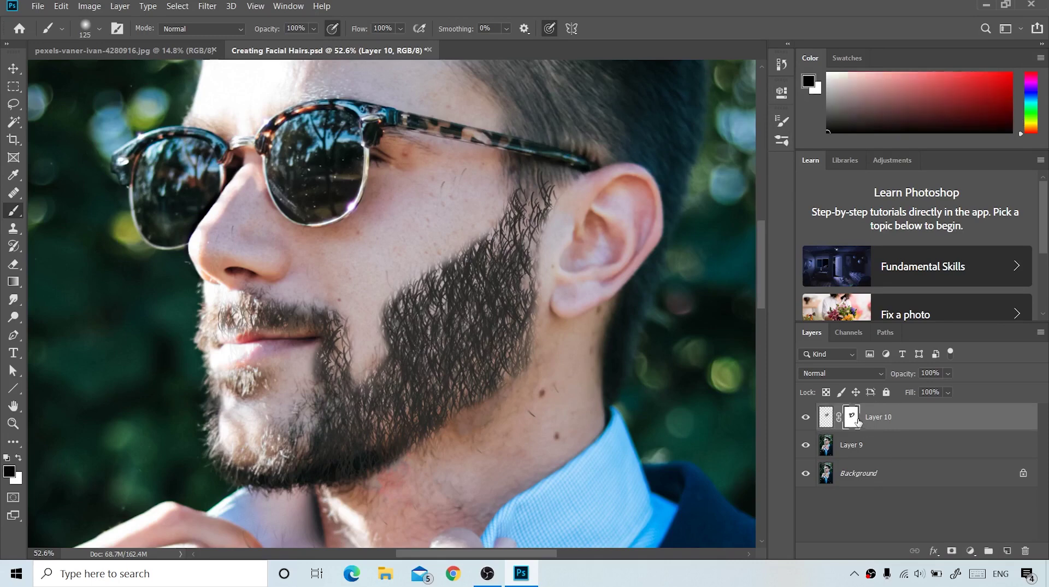
left_click(782, 93)
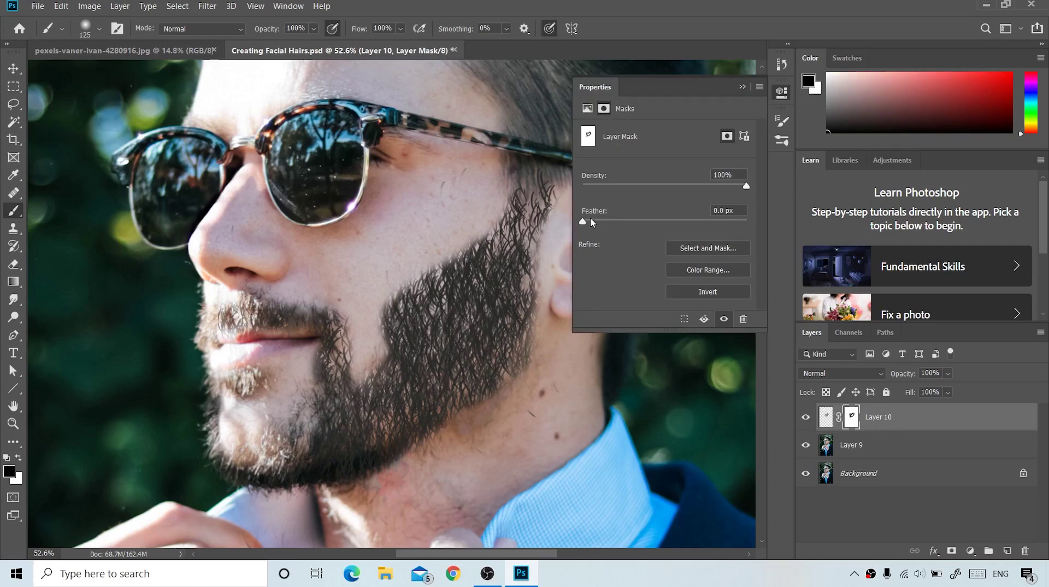
mouse_move(583, 221)
left_mouse_down()
mouse_move(703, 223)
mouse_move(652, 223)
left_mouse_up()
left_click(676, 221)
key("e")
Disable and re-enable Layer 10's mask to compare the beard with and without the masking
left_click(725, 319)
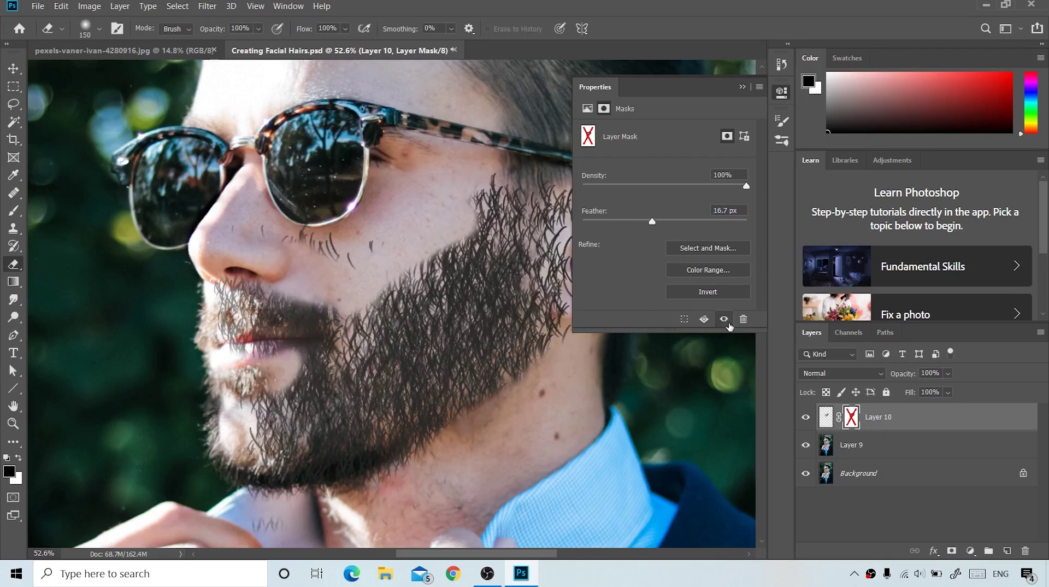
left_click(725, 319)
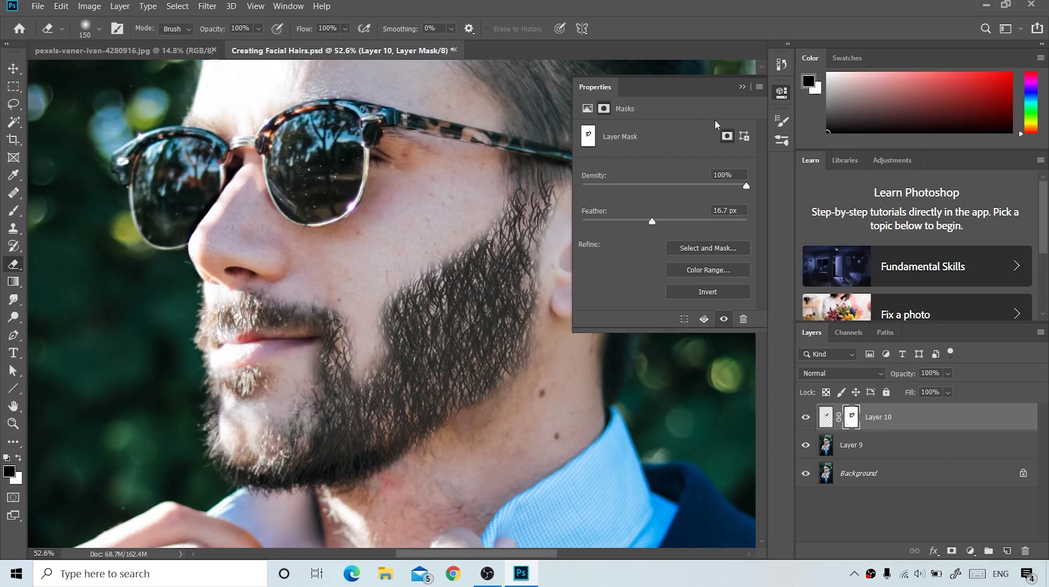
left_click(742, 87)
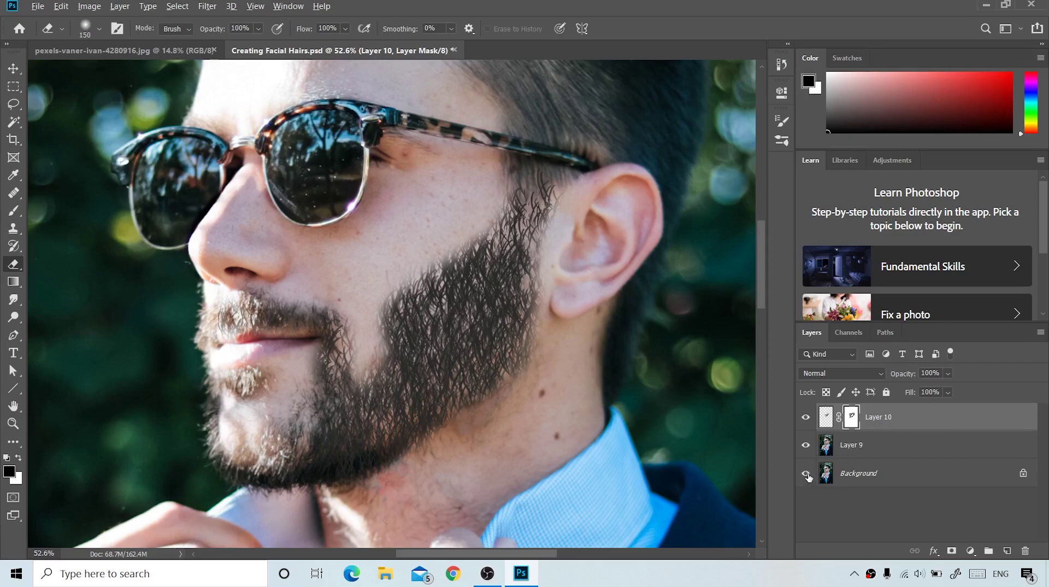
Compare the original Background photo with the edited layers and examine the finished beard across the whole portrait at several magnifications
left_click(807, 475, "alt")
left_click(807, 476, "alt")
key("ctrl+minus")
key("ctrl+minus")
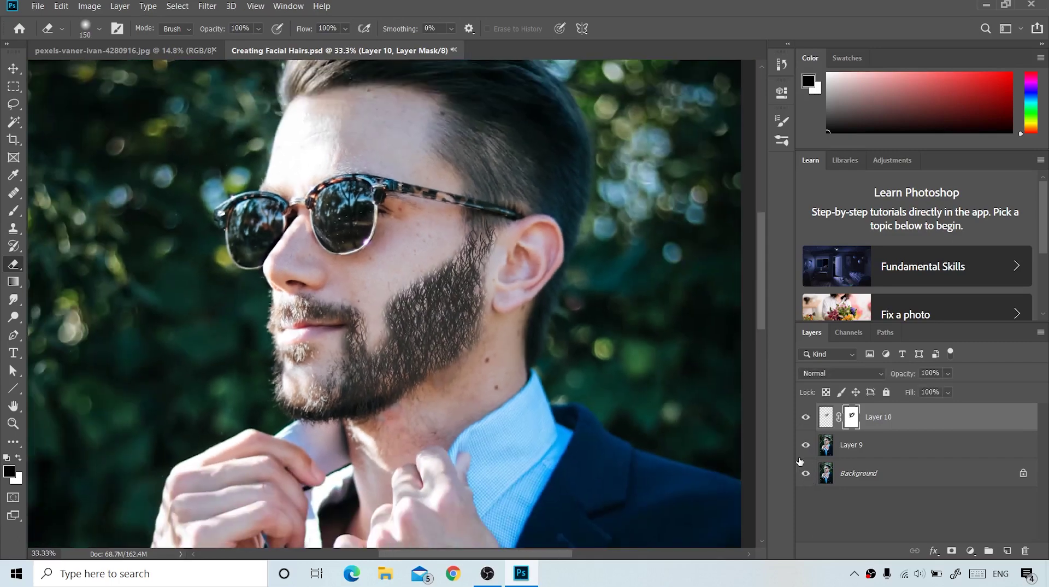
key("ctrl+minus")
key("ctrl+minus")
key("ctrl+minus")
key("ctrl+minus")
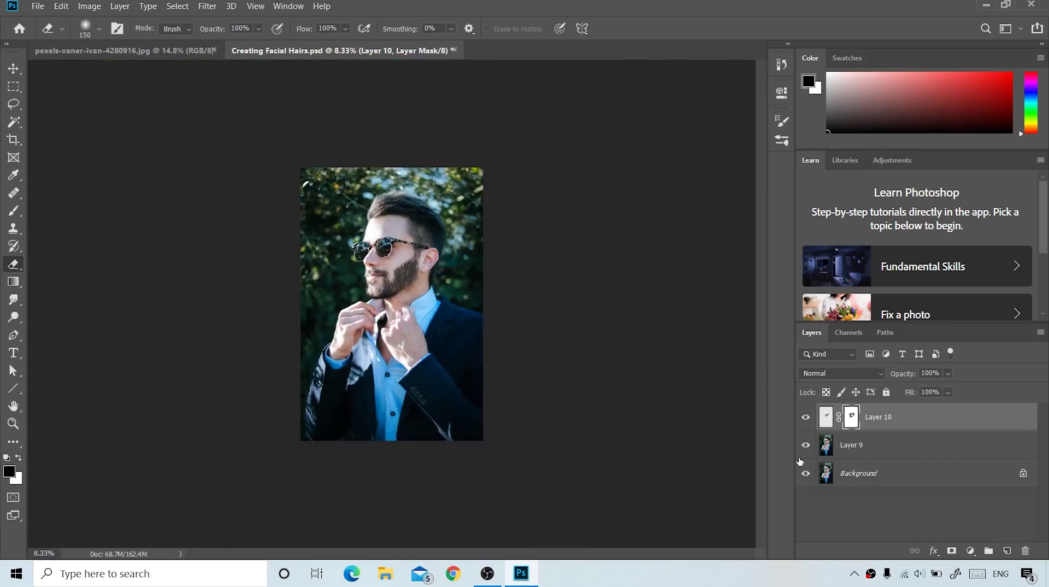
key("ctrl+minus")
key("ctrl+minus")
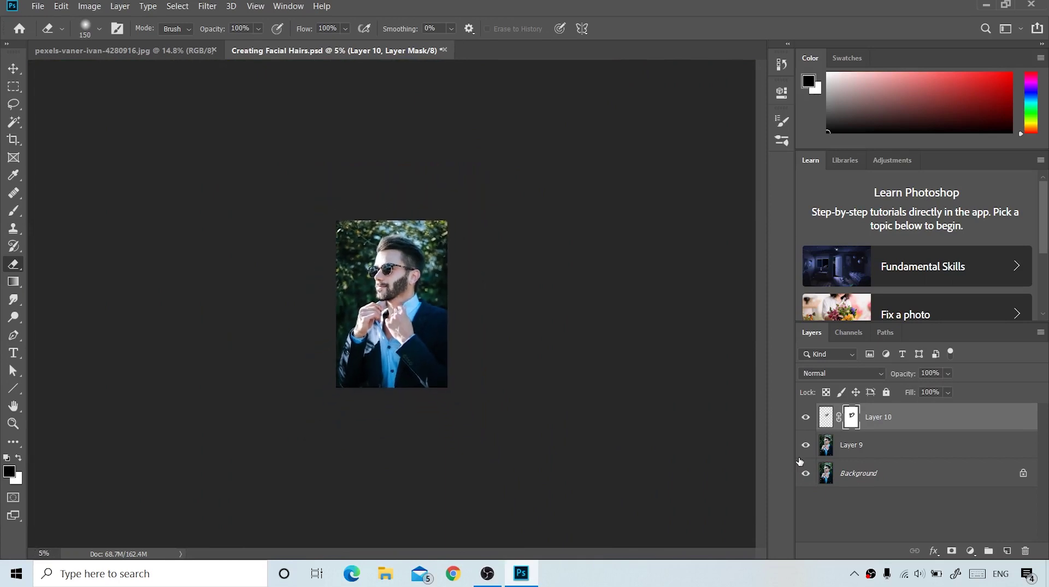
key("ctrl+plus")
key("ctrl+plus")
key("ctrl+plus")
key("ctrl+plus")
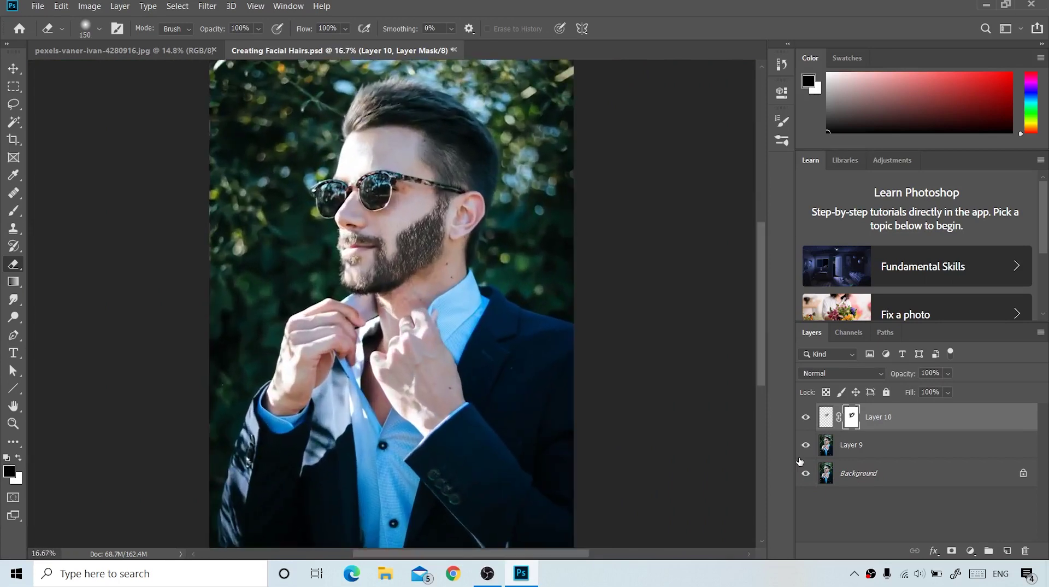